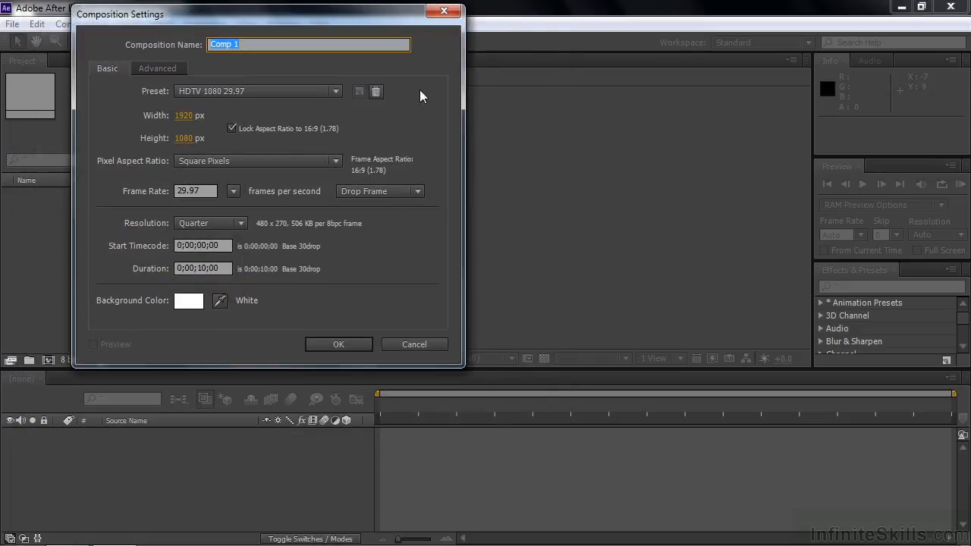
- Create the 10-second HDTV 1080 29.97 composition with a white background, and activate the Type tool with the full character settings in view
left_click(349, 345)
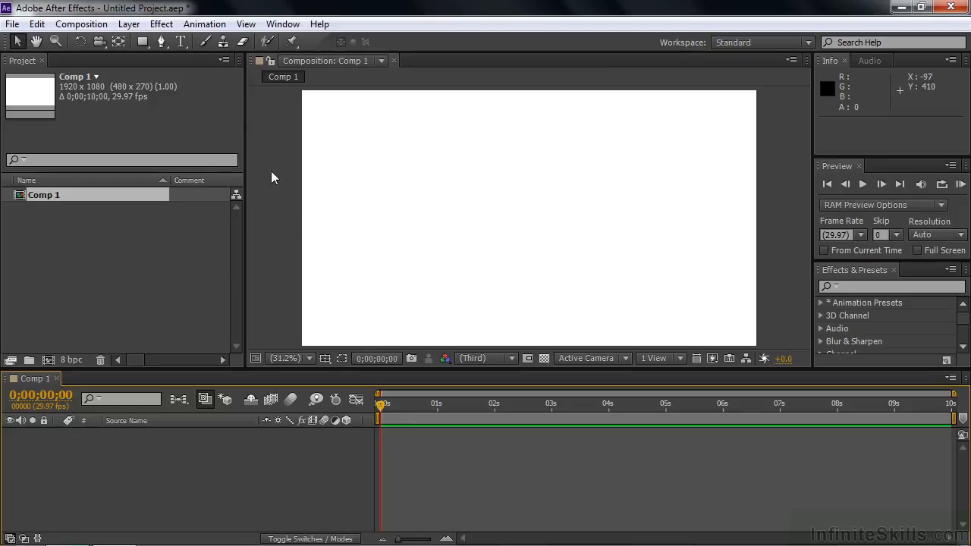
left_click(183, 41)
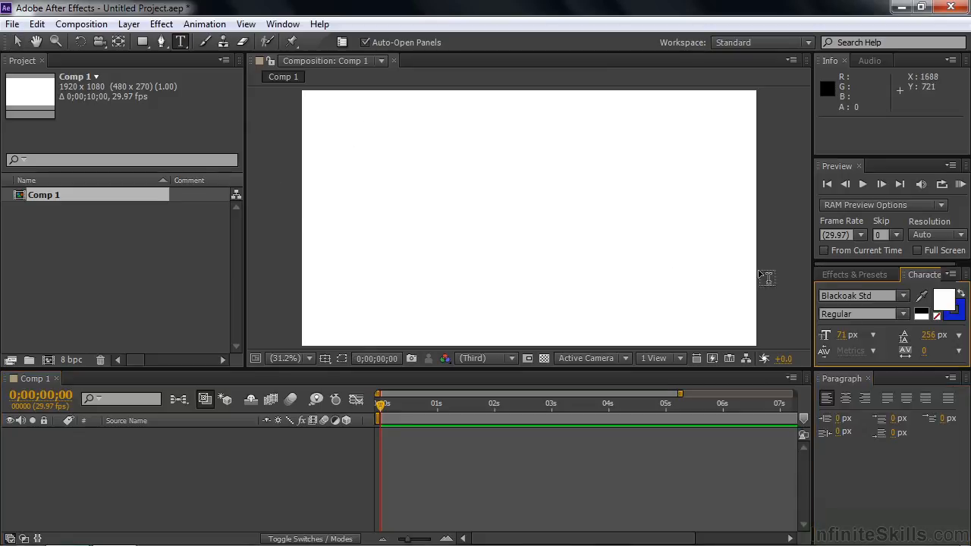
left_click_drag(883, 259, 883, 178)
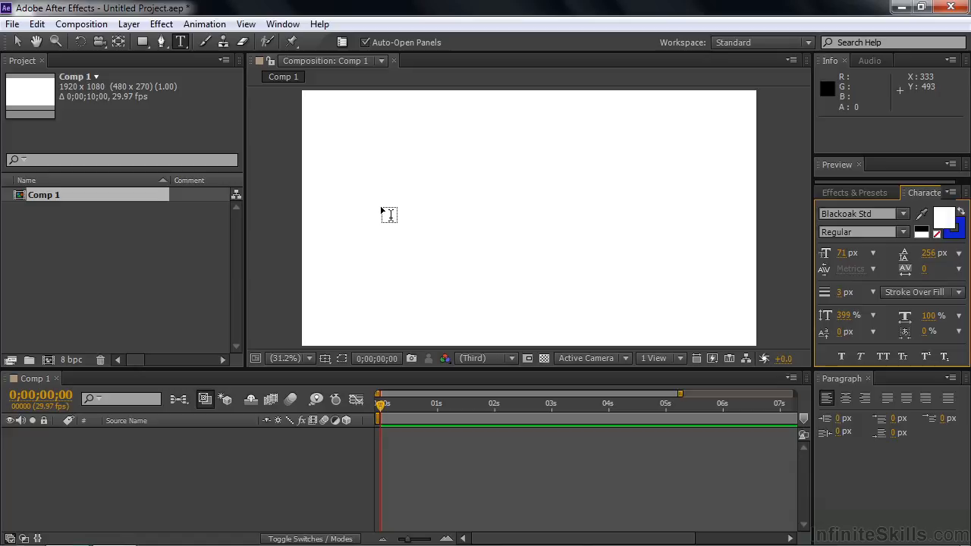
- Add a two-line text layer reading "Here is some text" and "and some more text", and move it down about 250 px
left_click(339, 142)
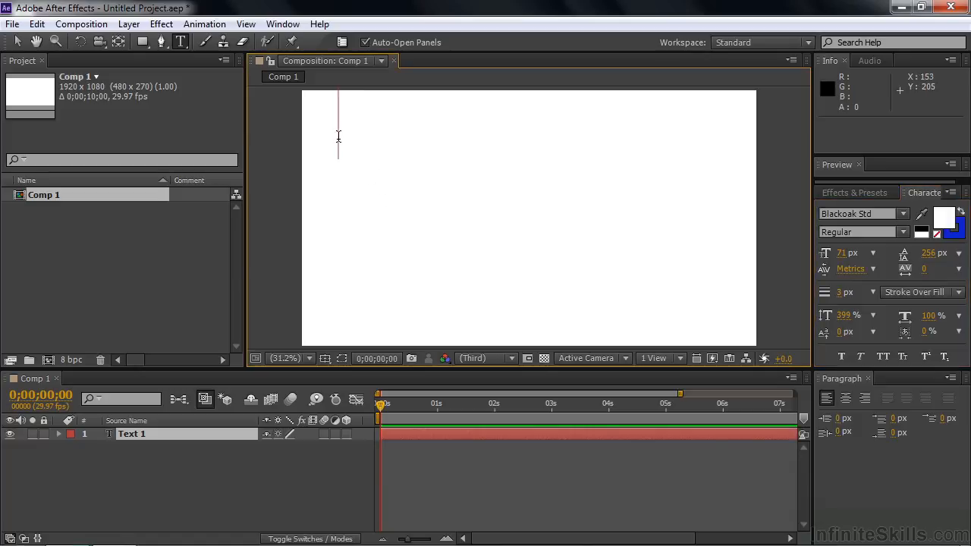
type("Here is some text")
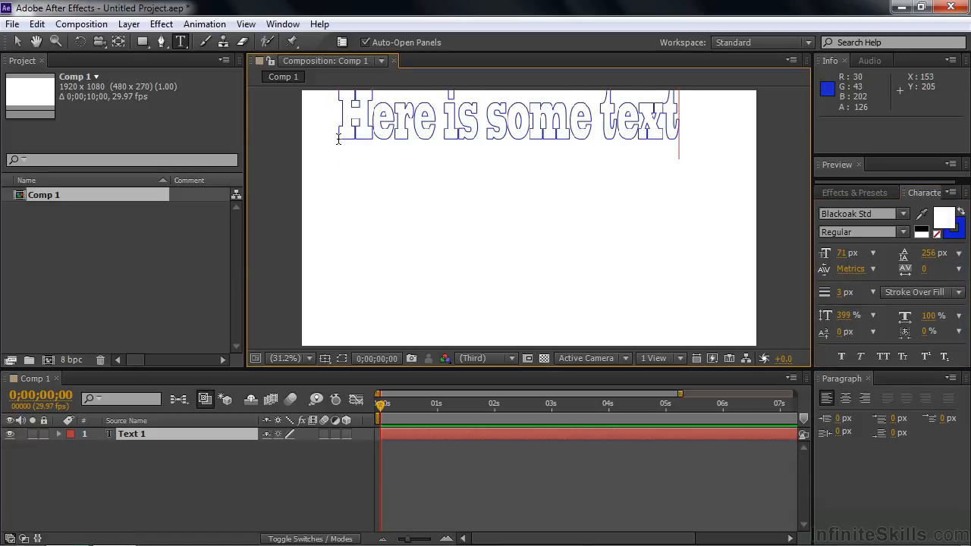
key("Return")
type("and so")
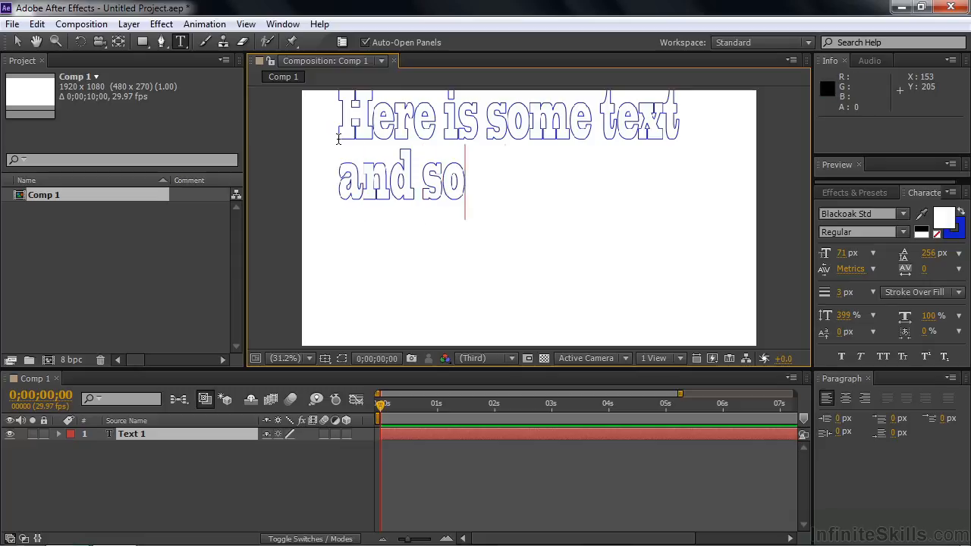
type("me more text")
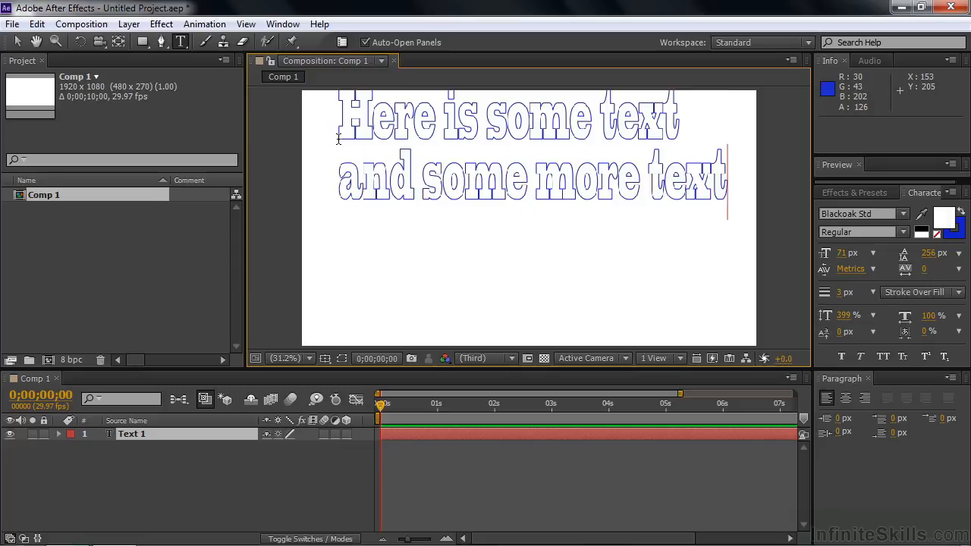
left_click(134, 437)
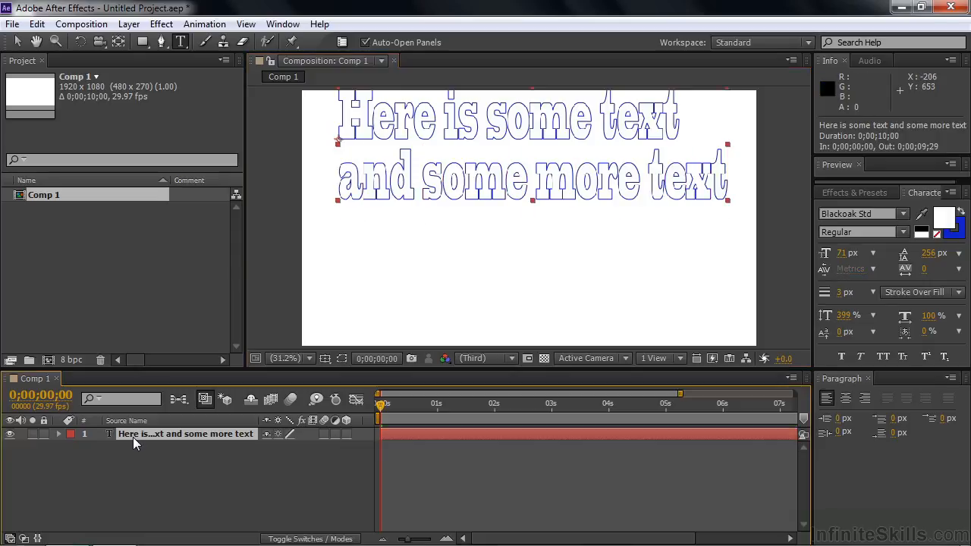
left_click_drag(507, 149, 507, 208)
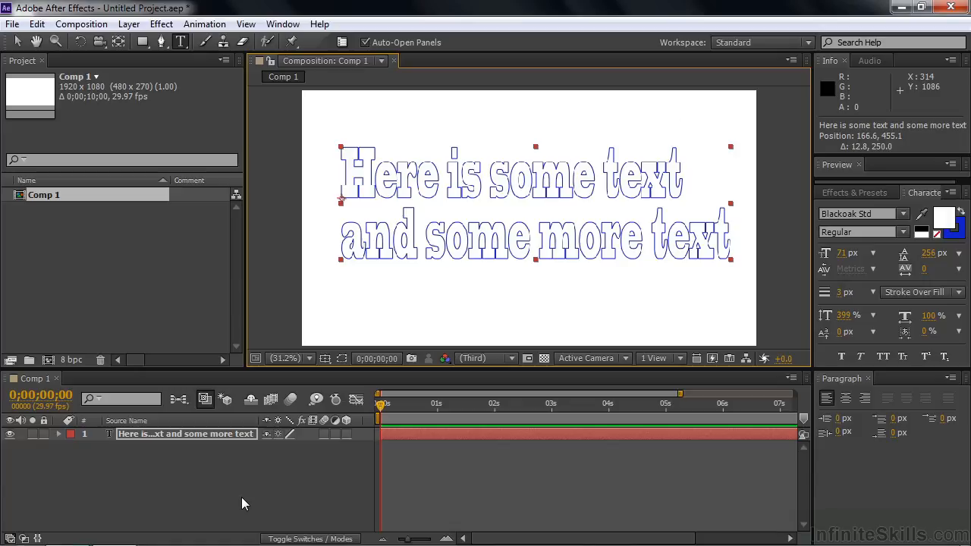
- Add a text animator with all transform properties to the text layer
left_click(58, 435)
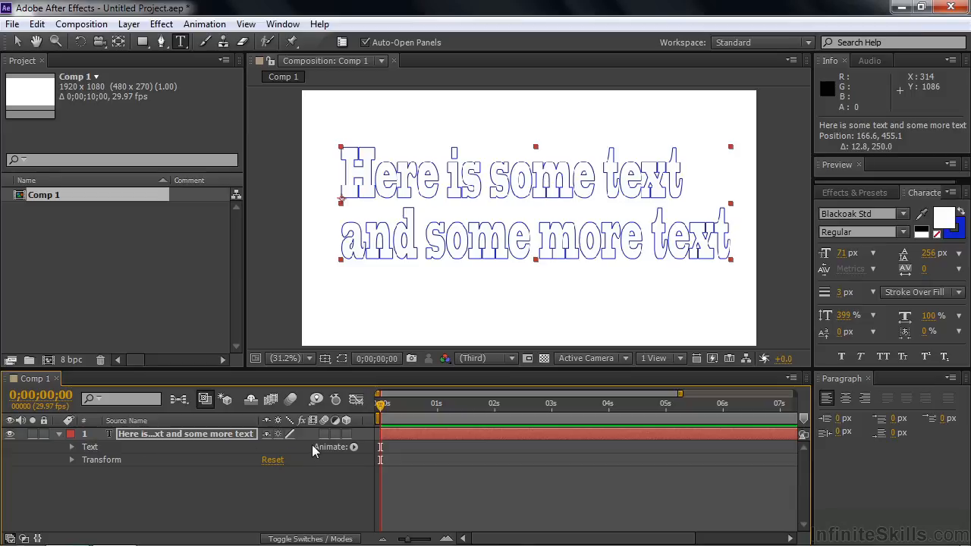
left_click(72, 446)
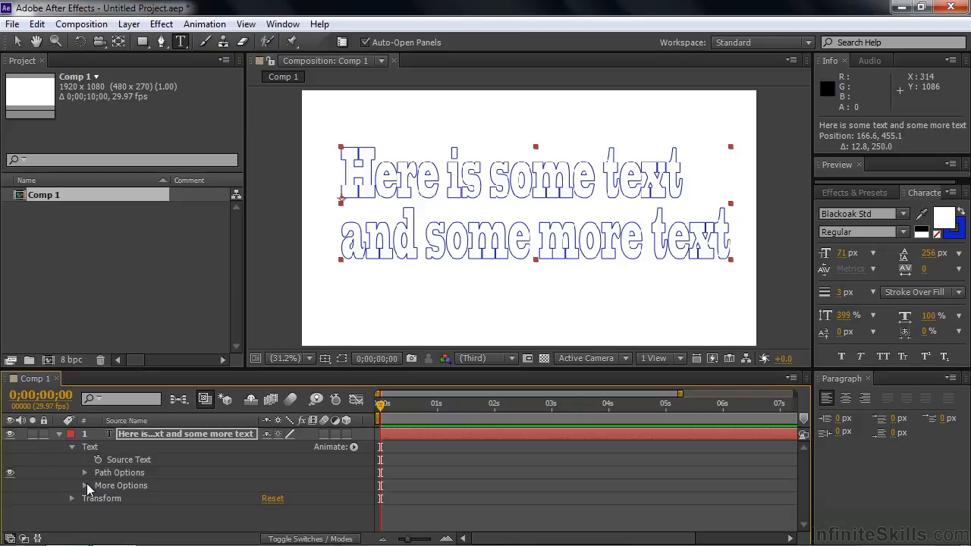
left_click(352, 447)
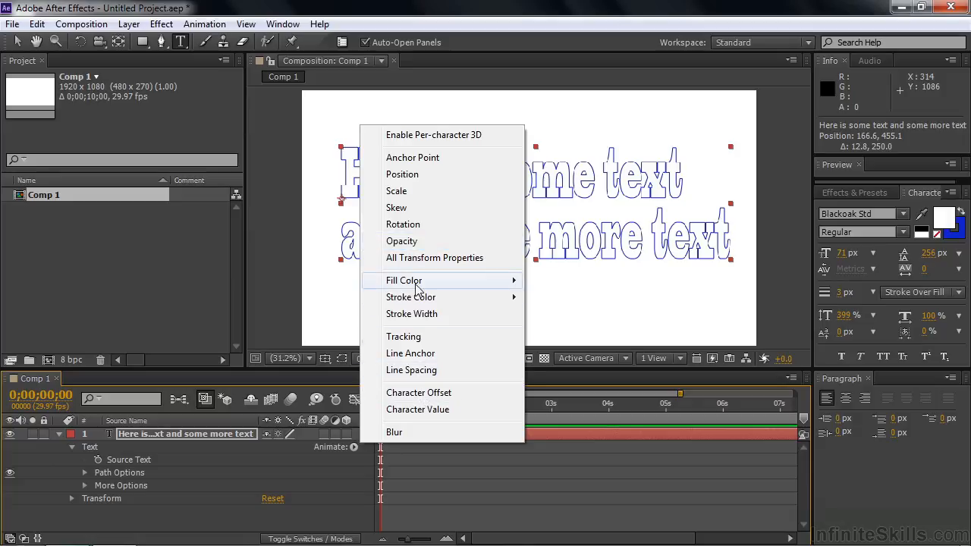
mouse_move(418, 282)
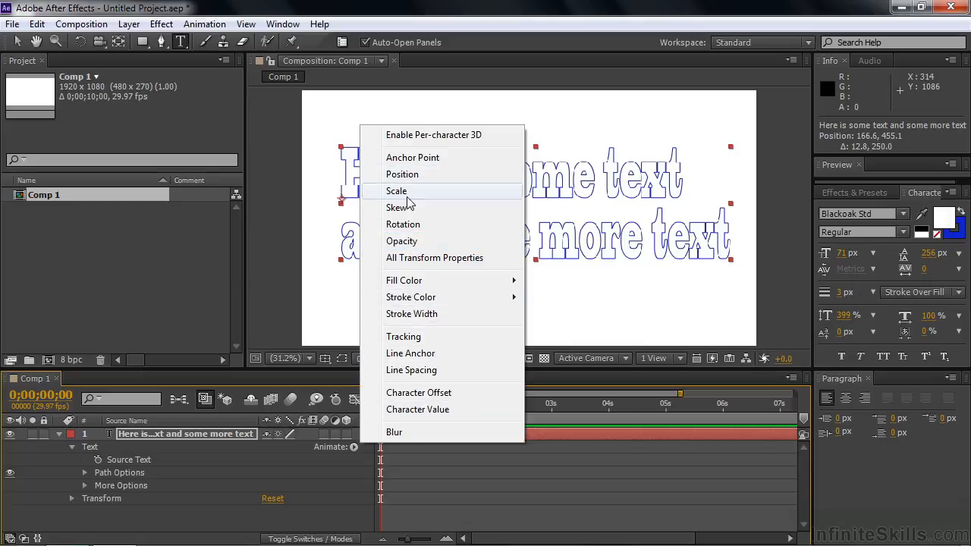
left_click(393, 259)
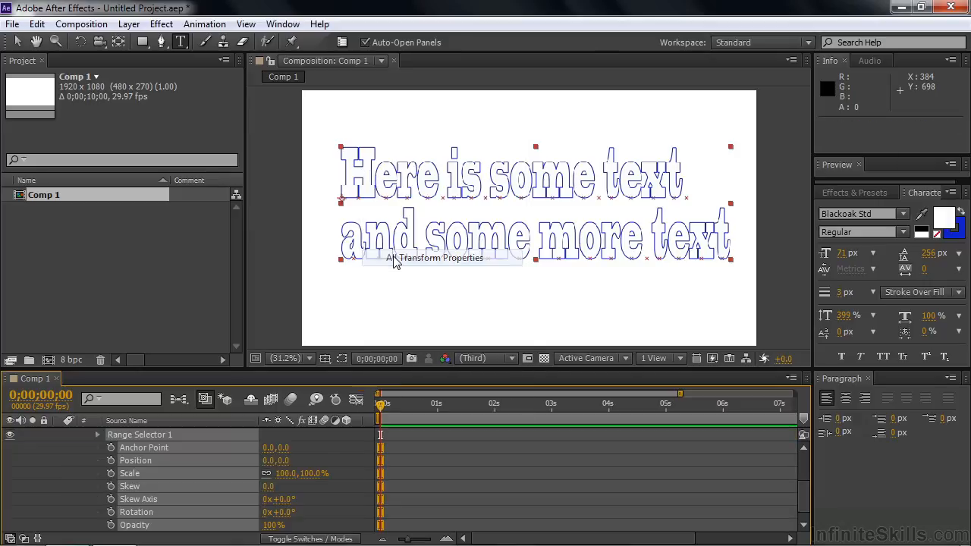
- Set Range Selector 1 to start at 23% and end at 57%, so it covers "some text and"
left_click_drag(807, 493, 806, 480)
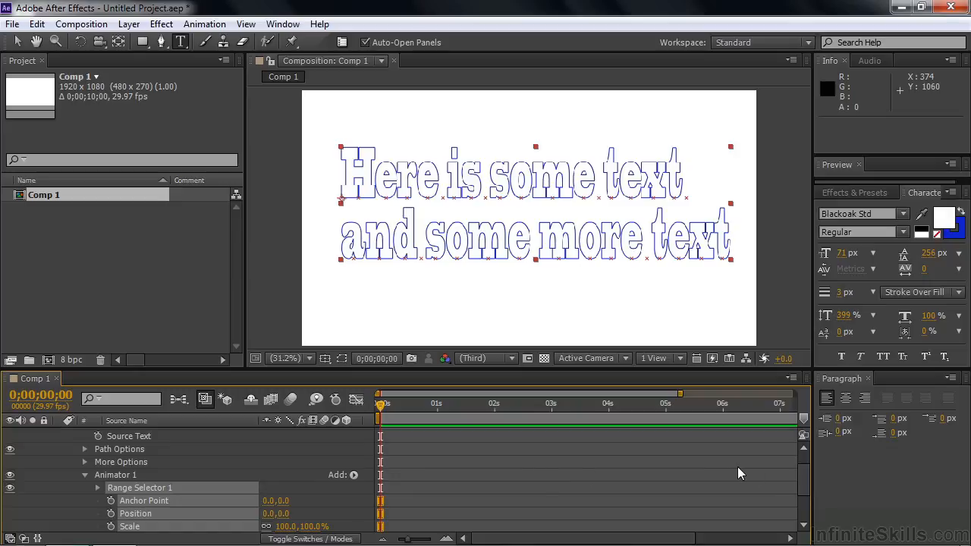
left_click_drag(805, 482, 802, 486)
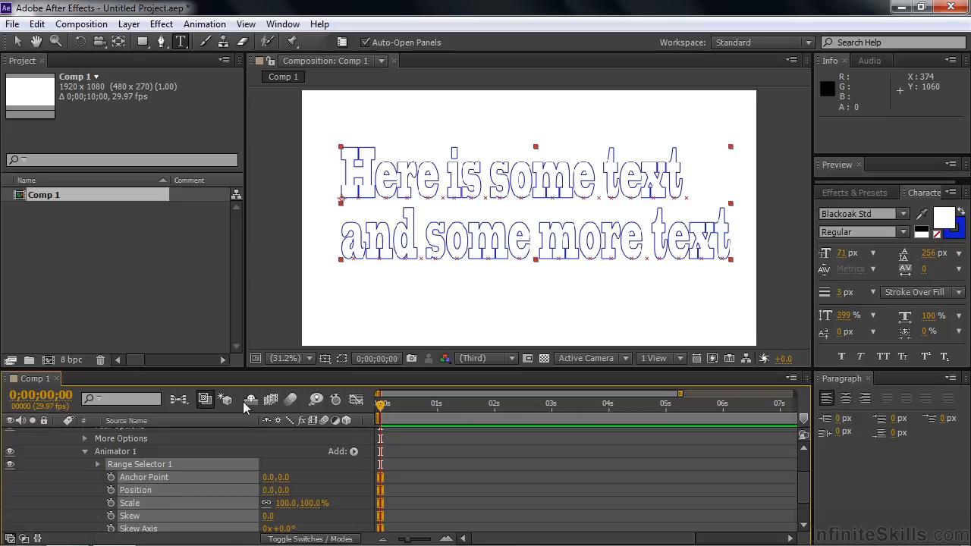
left_click_drag(268, 370, 270, 321)
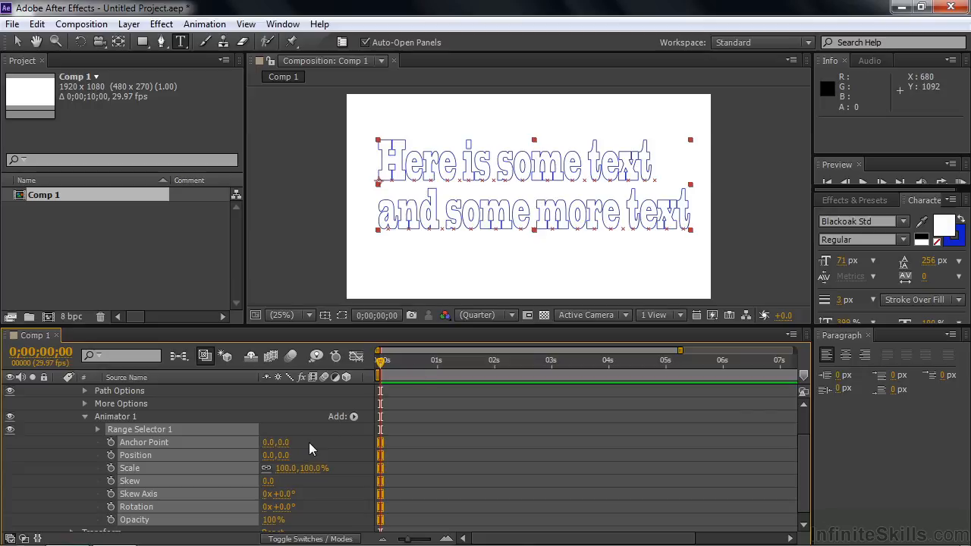
left_click(54, 428)
left_click(98, 429)
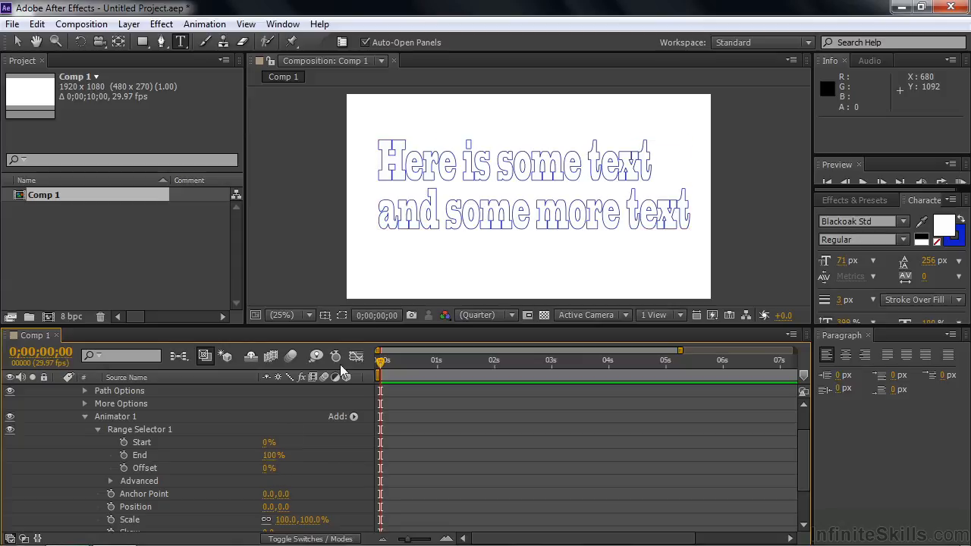
left_click(124, 419)
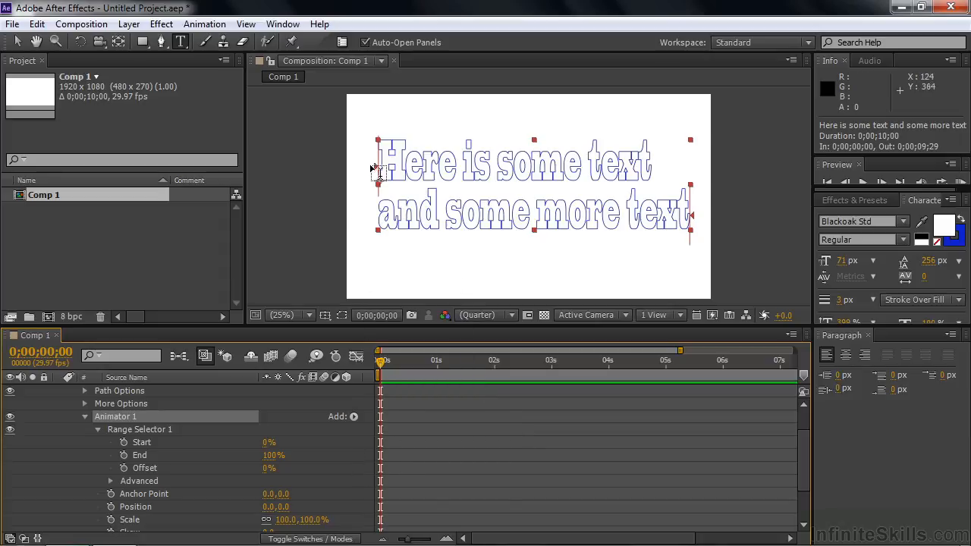
left_click_drag(377, 167, 493, 180)
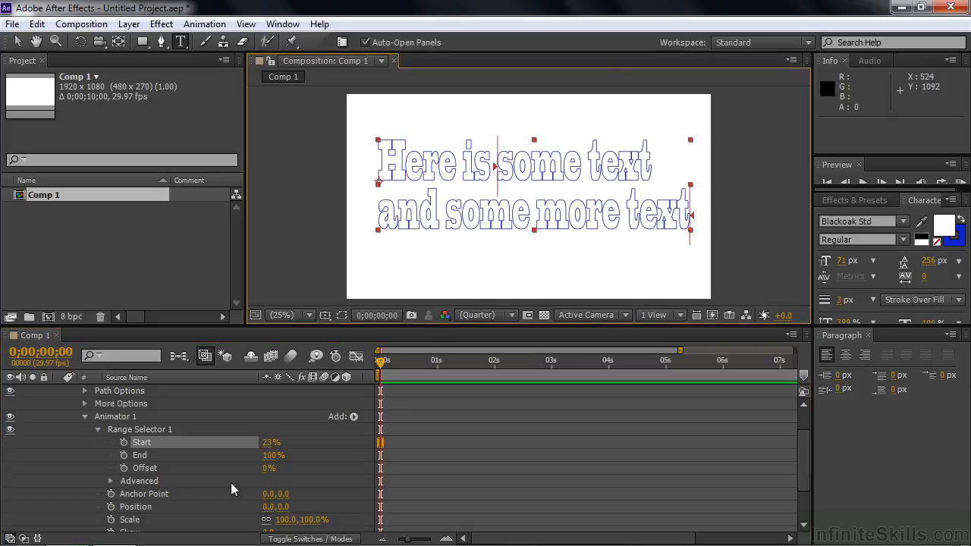
left_click_drag(691, 217, 441, 219)
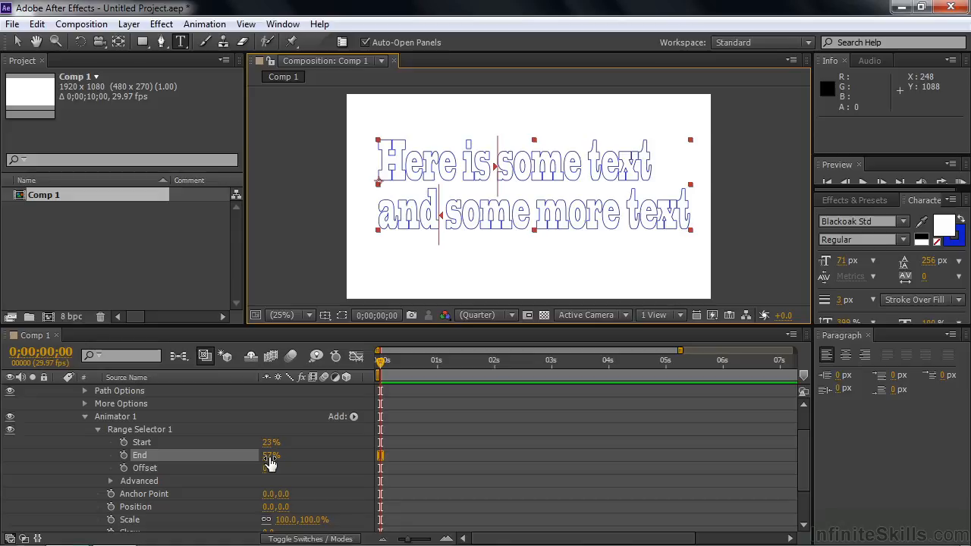
- Lower the animator's opacity to 20%
left_click_drag(803, 448, 804, 486)
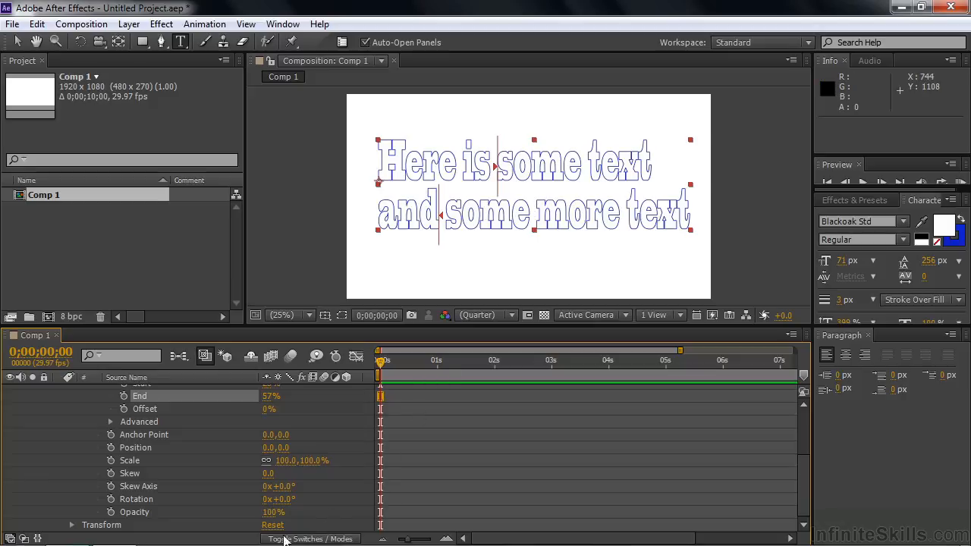
key("alt+shift+t")
left_click_drag(271, 519, 213, 522)
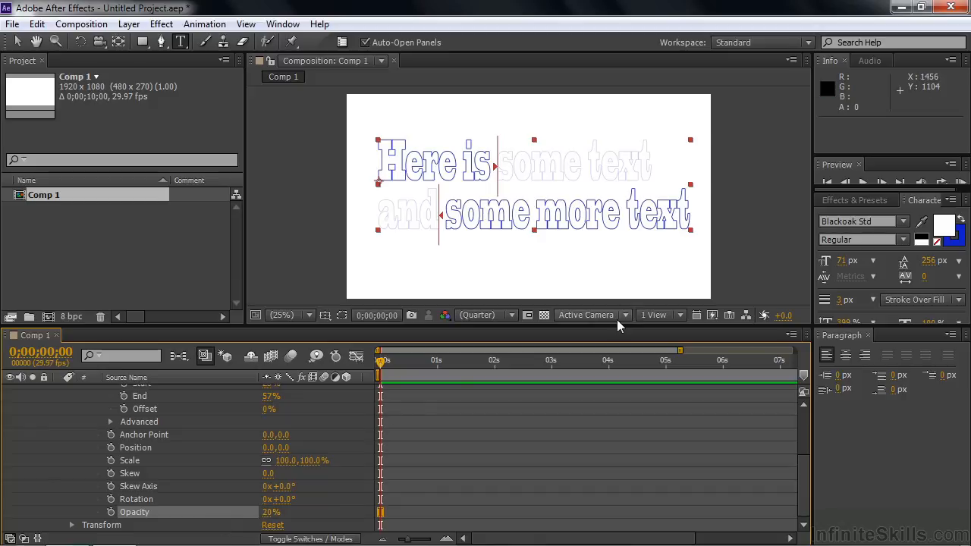
- Scrub the range selector's start value to preview the fade across the letters, returning it to 23%
left_click_drag(801, 475, 807, 448)
mouse_move(272, 447)
left_mouse_down()
mouse_move(285, 447)
mouse_move(274, 449)
left_mouse_up()
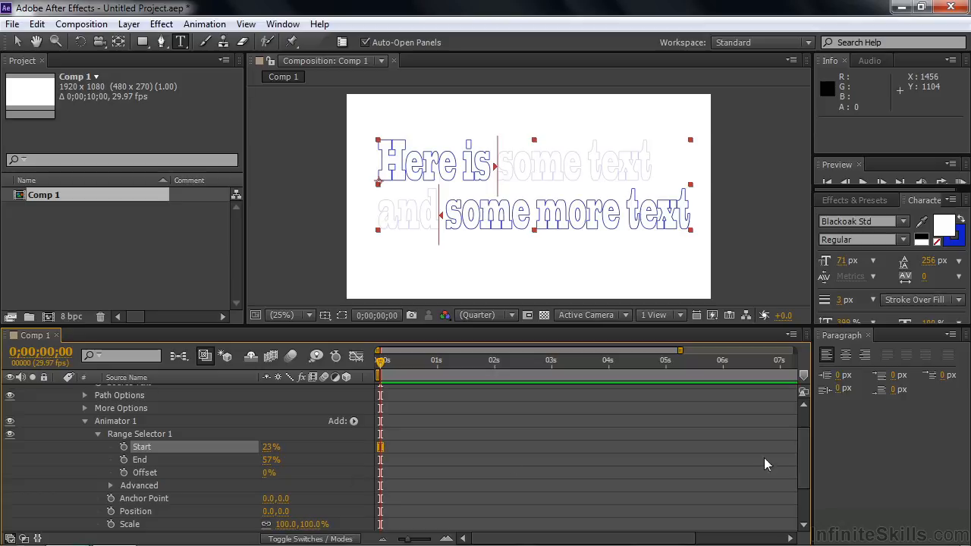
- Set the animator's position to 25, -152 and its skew to 25 with a skew axis of 14°
left_click_drag(802, 463, 806, 493)
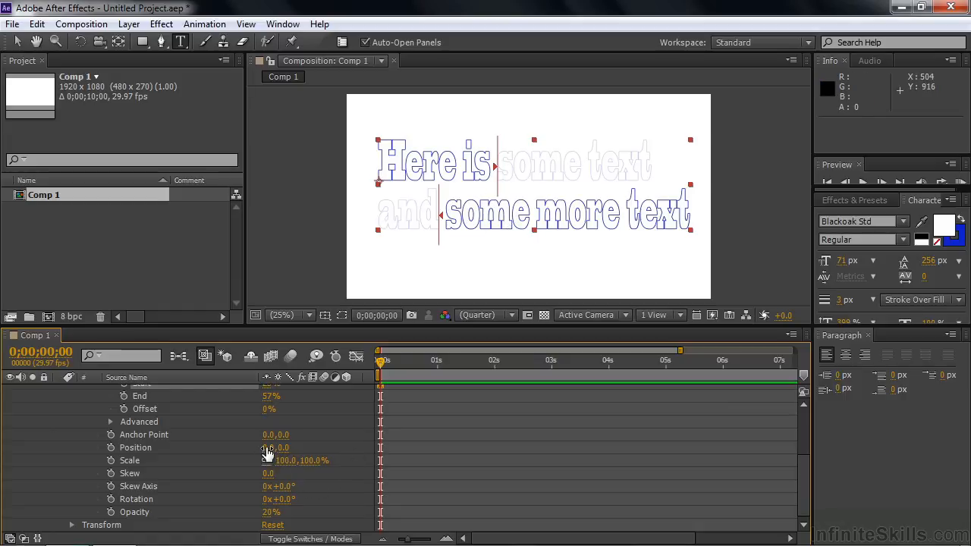
left_click_drag(292, 449, 167, 451)
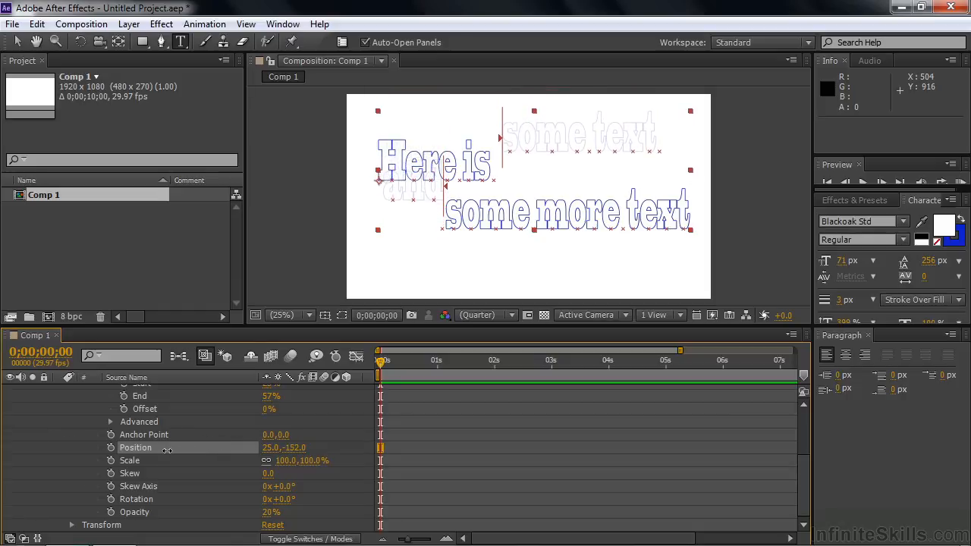
mouse_move(278, 489)
left_mouse_down()
mouse_move(289, 490)
mouse_move(271, 473)
mouse_move(288, 478)
mouse_move(291, 497)
left_mouse_up()
- Set the animator's rotation to one full revolution
left_click(266, 499)
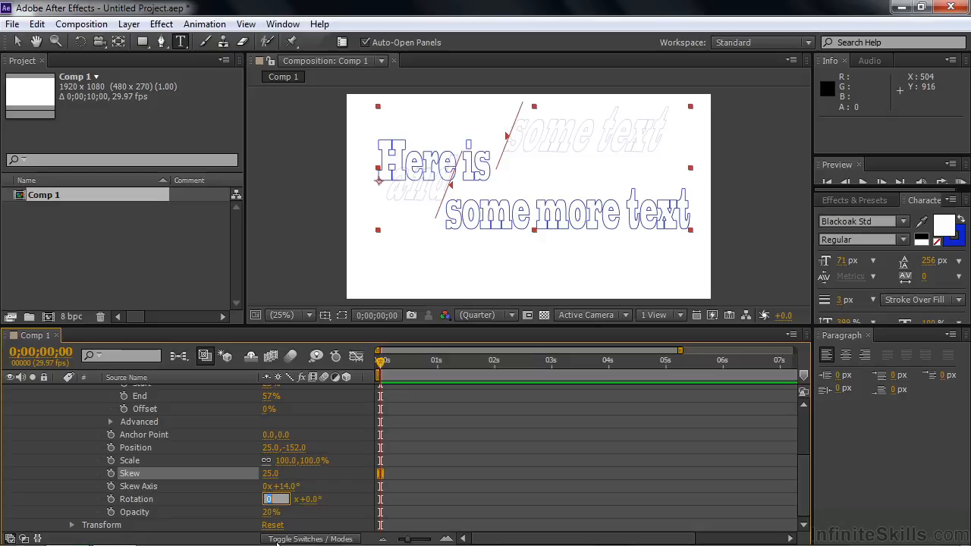
type("1")
left_click(225, 499)
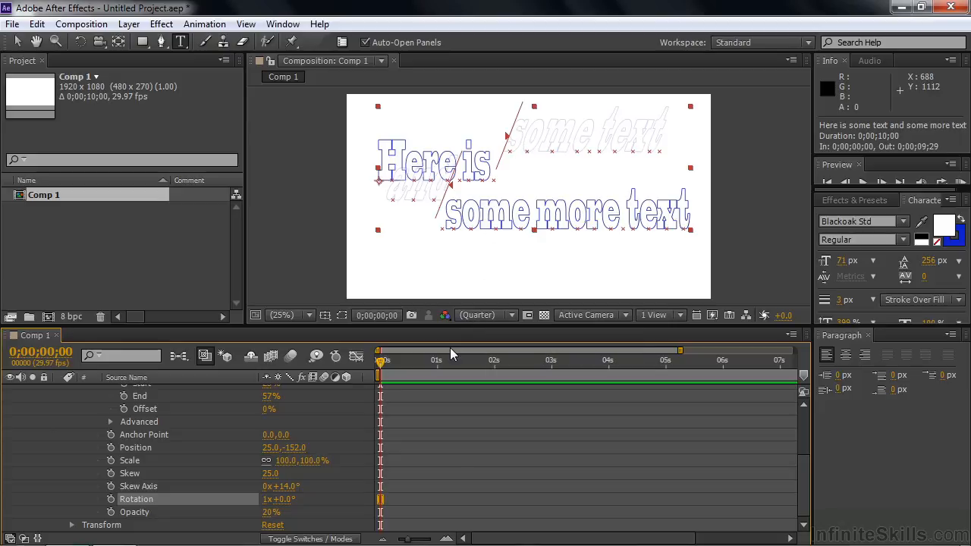
- Scrub the range selector's start value to preview the animated letters and leave it at 16%
scroll(801, 487, "up", 4)
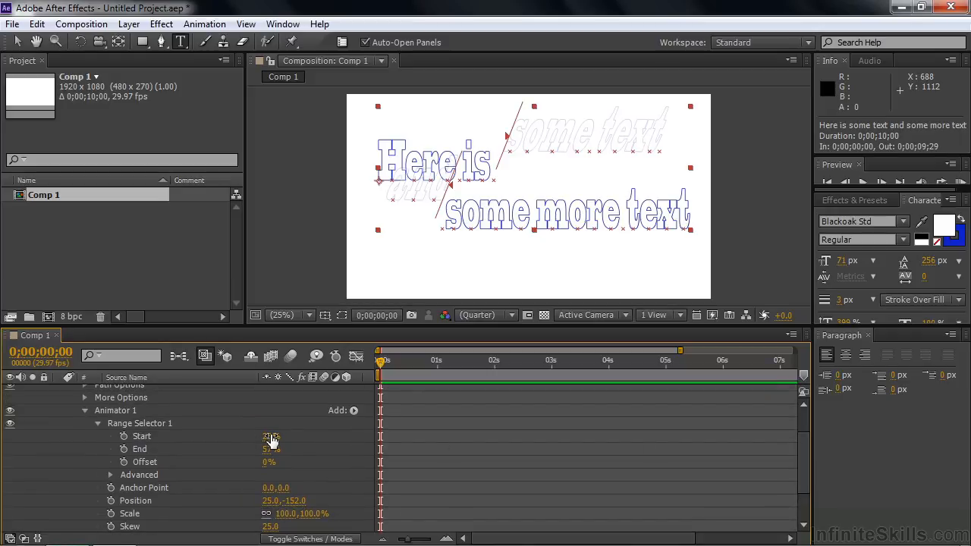
left_click_drag(272, 439, 270, 435)
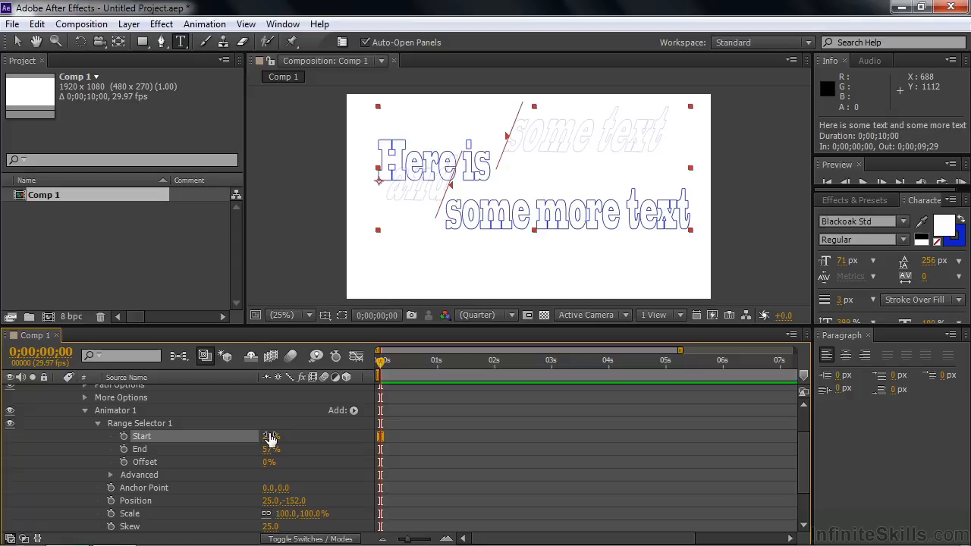
mouse_move(267, 436)
left_mouse_down()
mouse_move(297, 442)
mouse_move(271, 444)
left_mouse_up()
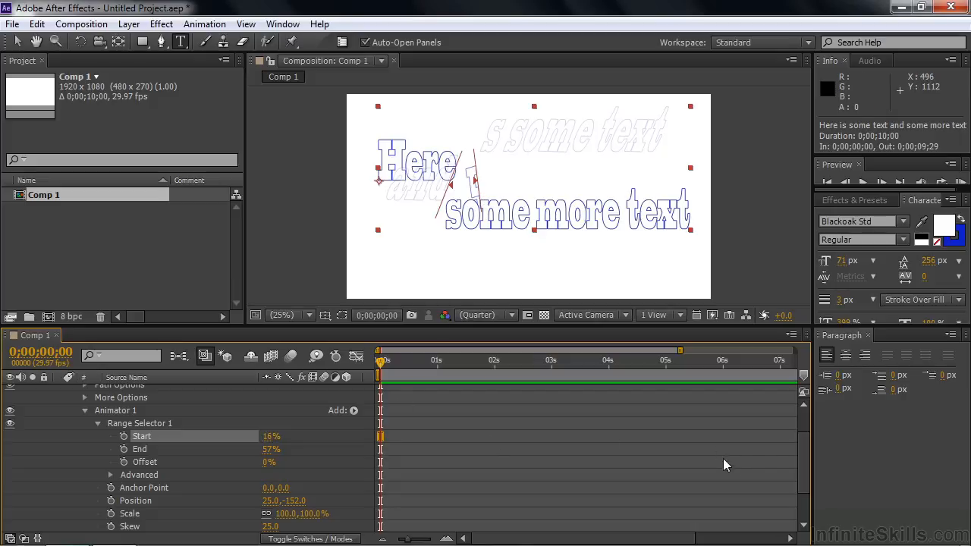
- Expand the range selector's advanced options and change its units to Index
left_click_drag(805, 467, 804, 495)
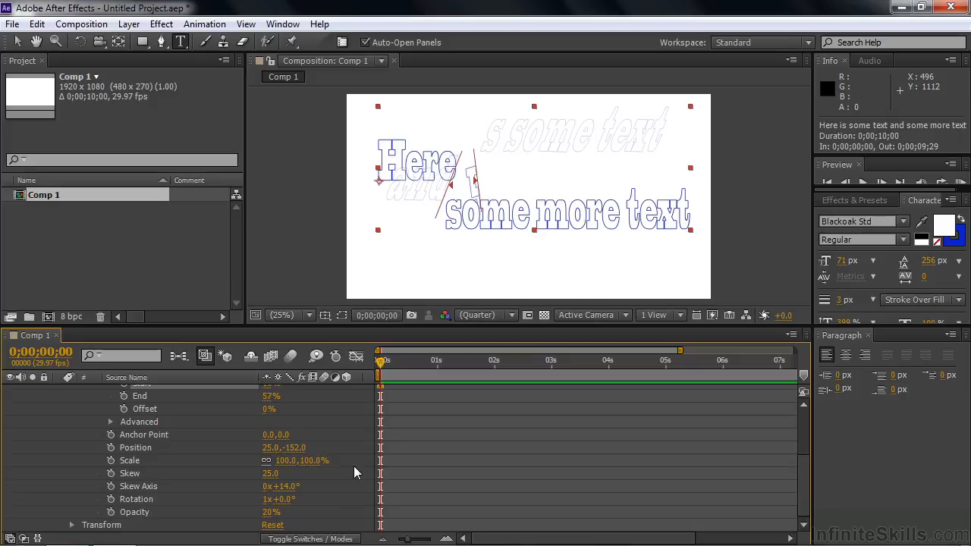
left_click(110, 422)
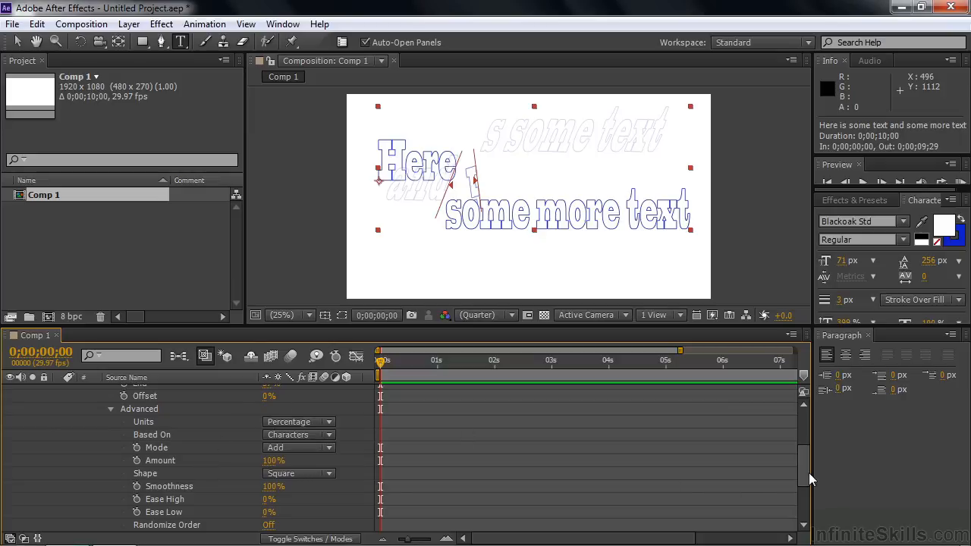
left_click_drag(803, 470, 803, 459)
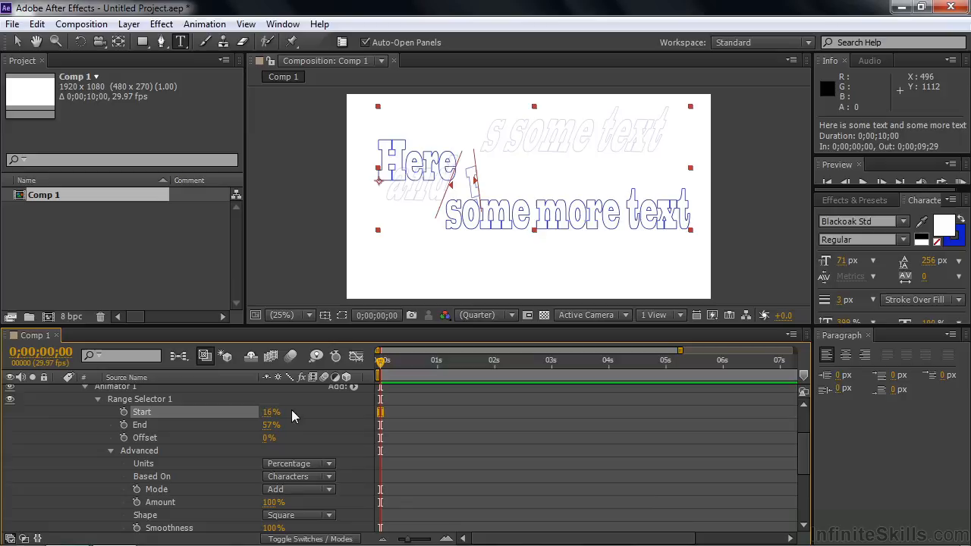
left_click(330, 464)
left_click(306, 499)
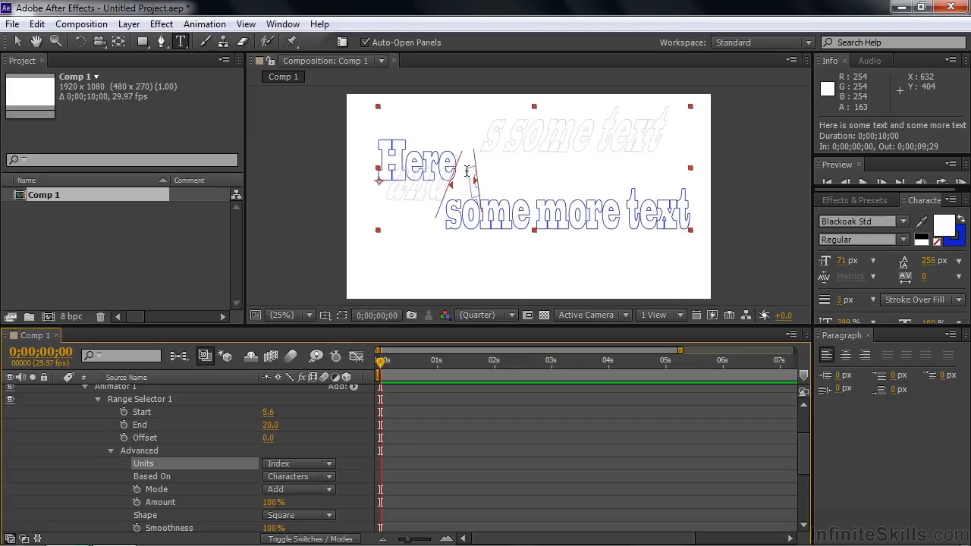
- Set the range selector's start to 0 and end to 36, and base it on Characters Excluding Spaces with an end of 29
left_click_drag(267, 414, 285, 429)
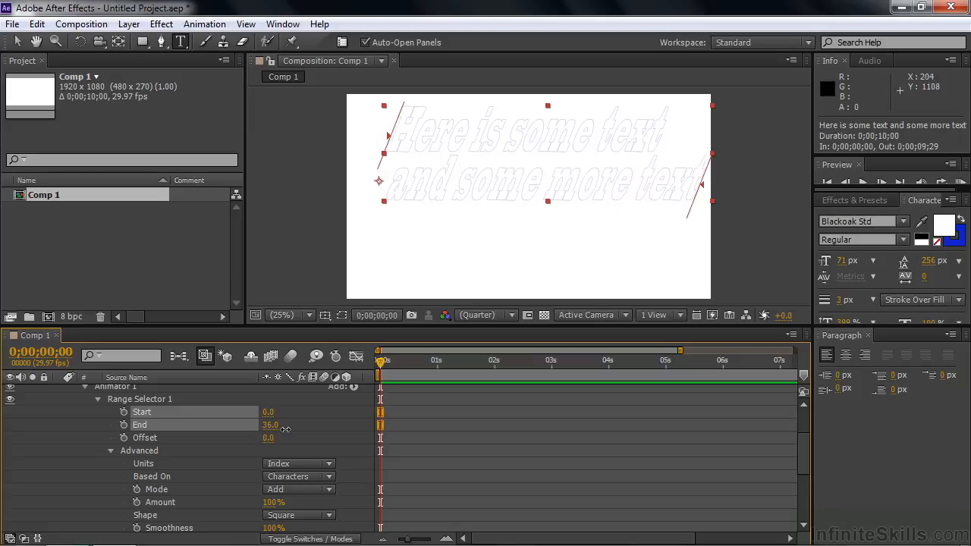
left_click(285, 430)
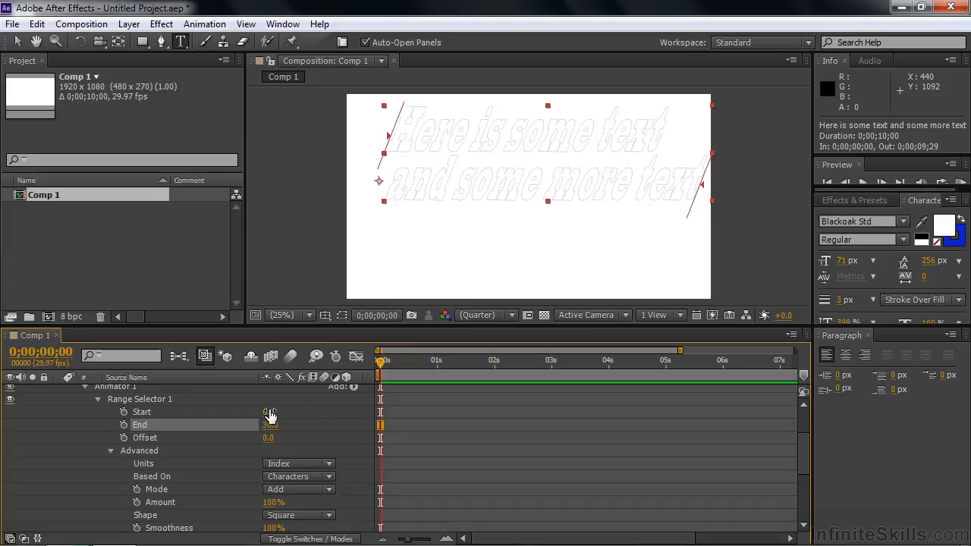
left_click(331, 477)
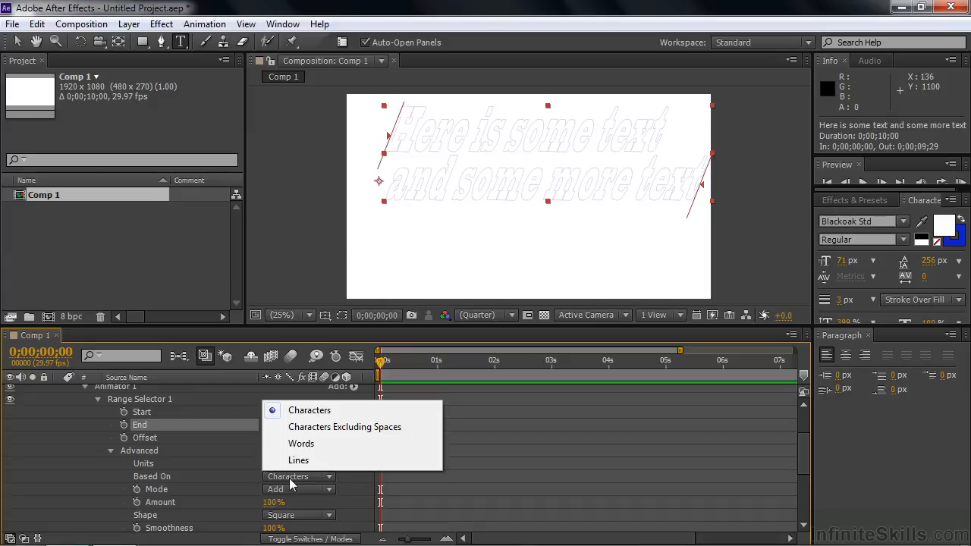
left_click(321, 429)
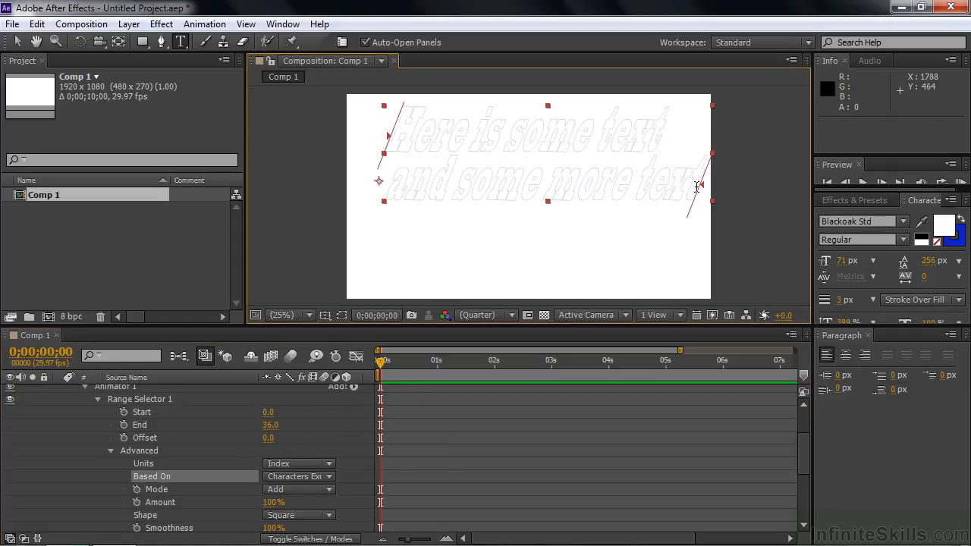
mouse_move(702, 191)
left_mouse_down()
mouse_move(672, 203)
mouse_move(709, 191)
left_mouse_up()
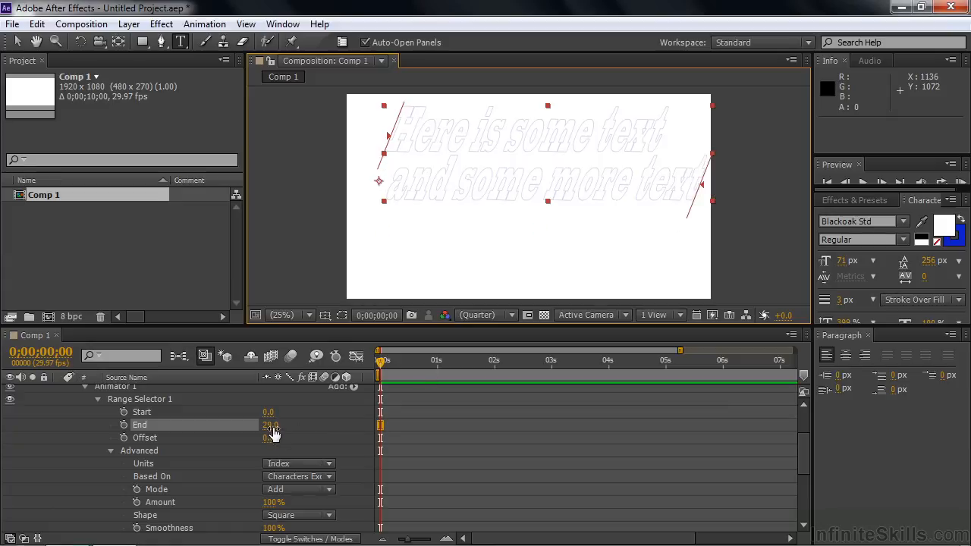
- Base the range selector on Words and set its end value to 8
left_click(333, 476)
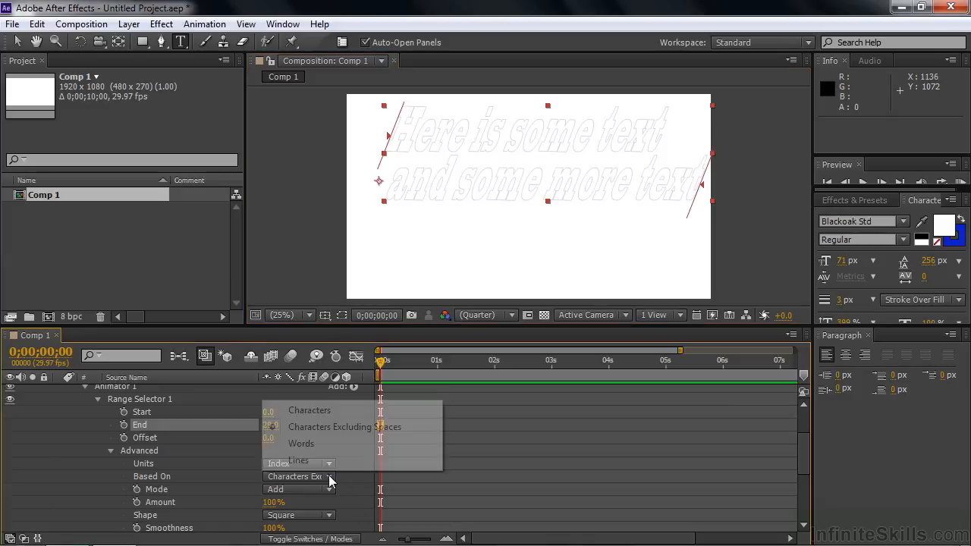
left_click(311, 446)
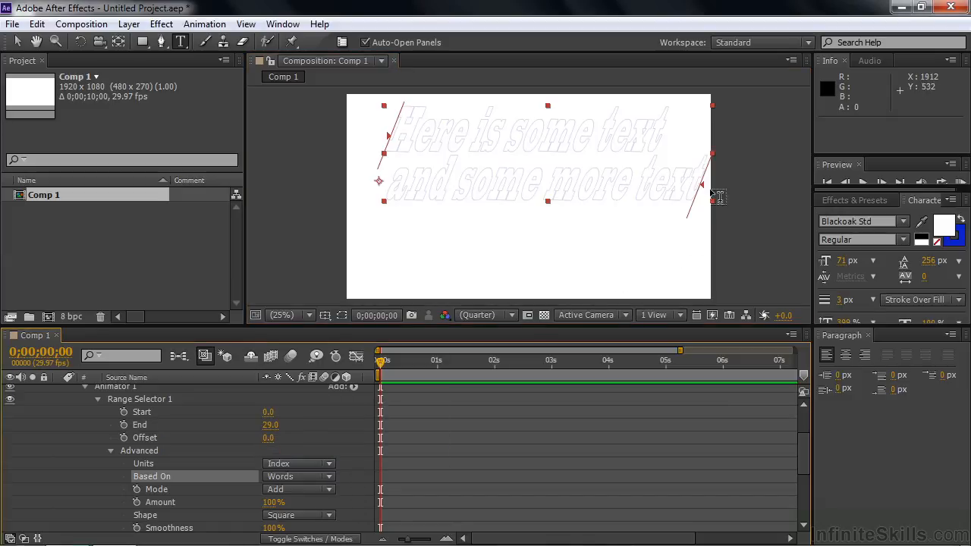
mouse_move(706, 189)
left_mouse_down()
mouse_move(683, 190)
mouse_move(702, 186)
left_mouse_up()
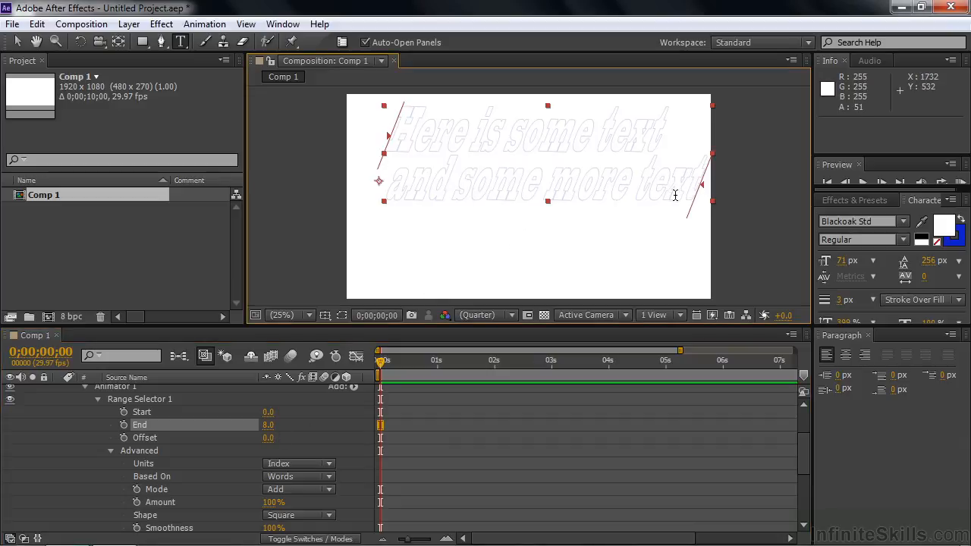
- Base the range selector on Lines and reduce its end value to 1 so only the first line is affected
left_click(298, 476)
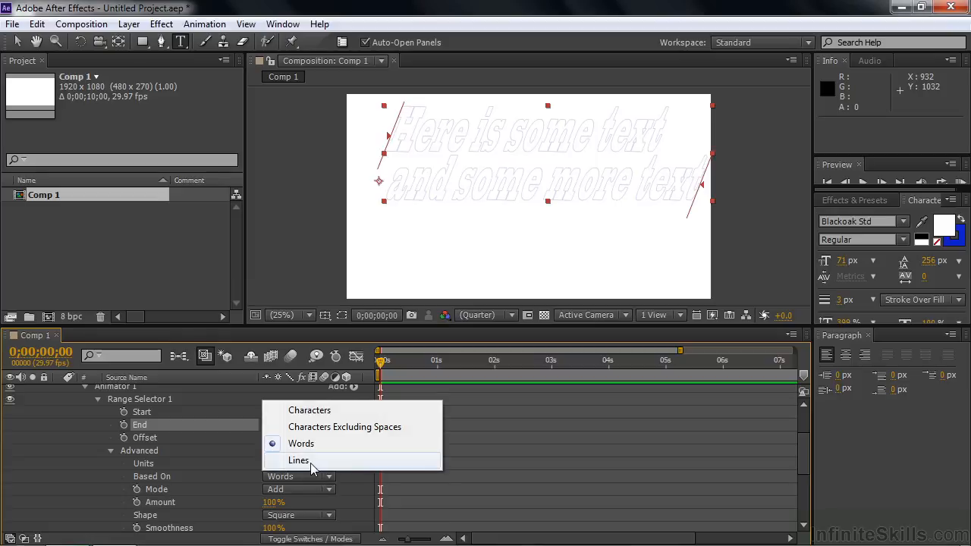
left_click(297, 459)
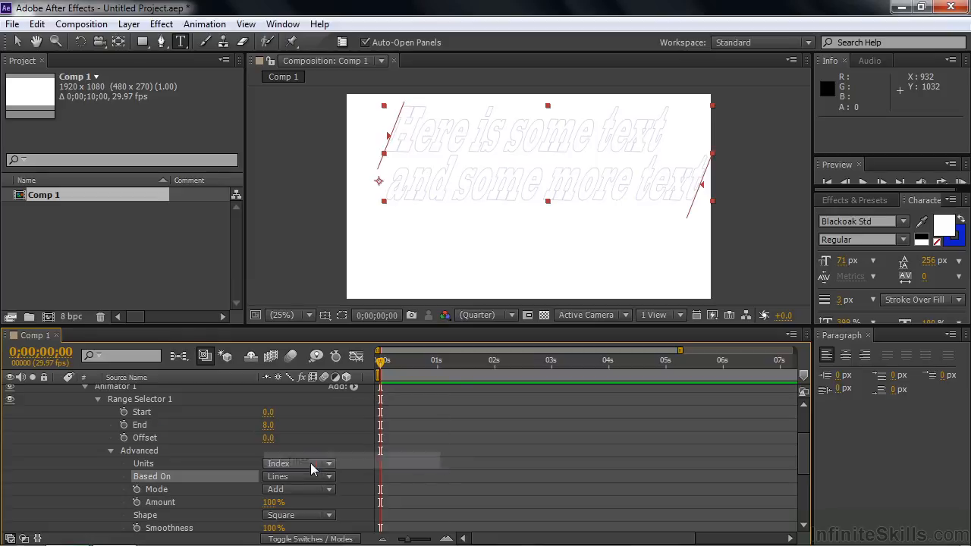
left_click(699, 187)
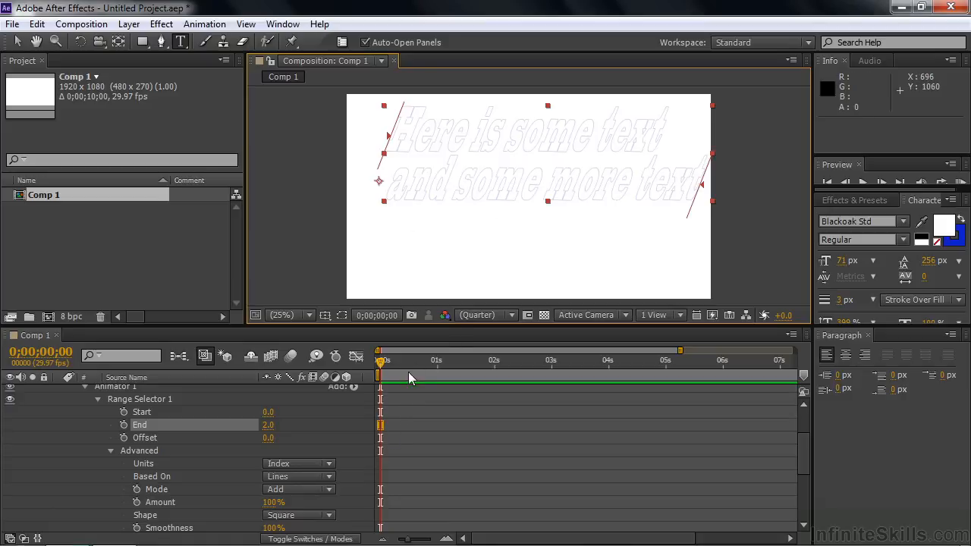
left_click_drag(265, 425, 272, 428)
left_click(270, 425)
type("1")
key("Tab")
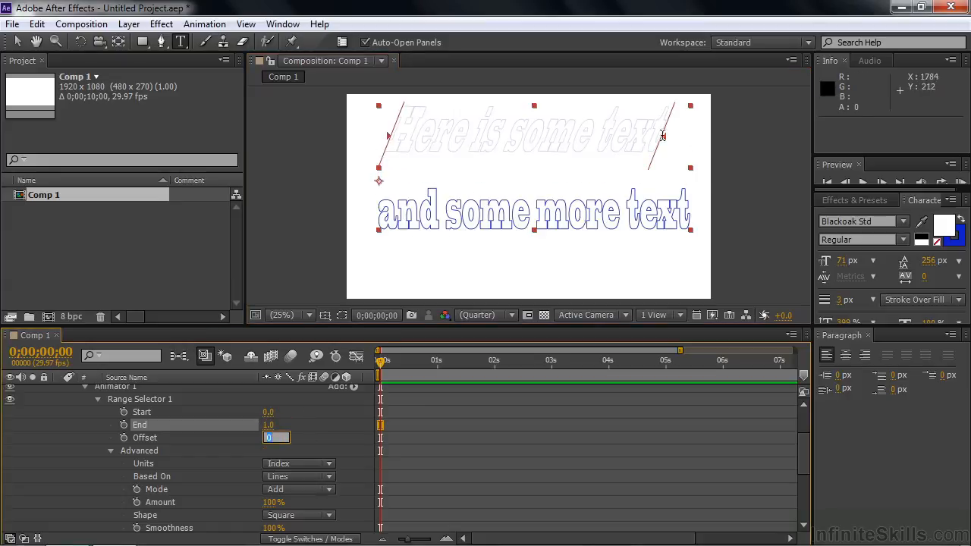
- Set the range selector's start to 1 and end to 2 so only the second line is affected
left_click(268, 425)
left_click(267, 412)
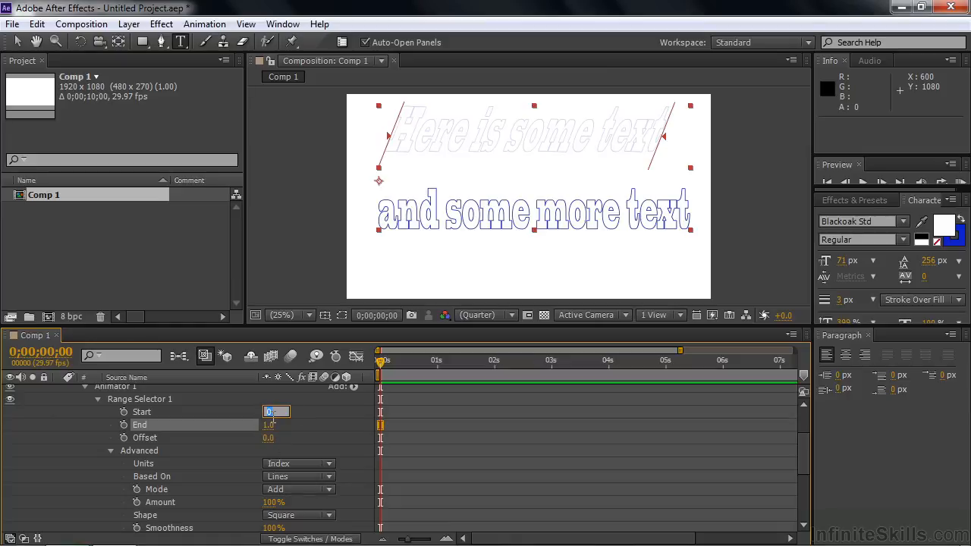
type("1")
left_click(275, 425)
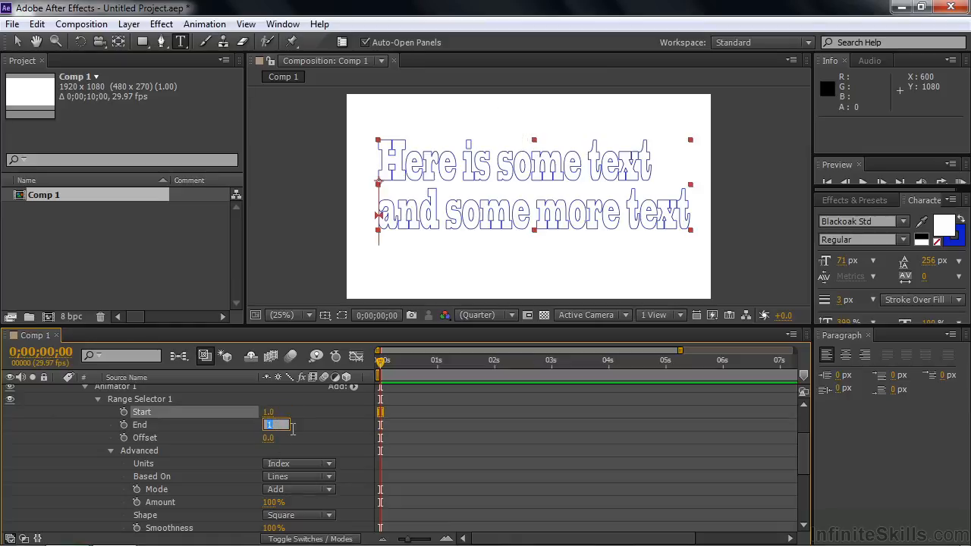
left_click(239, 432)
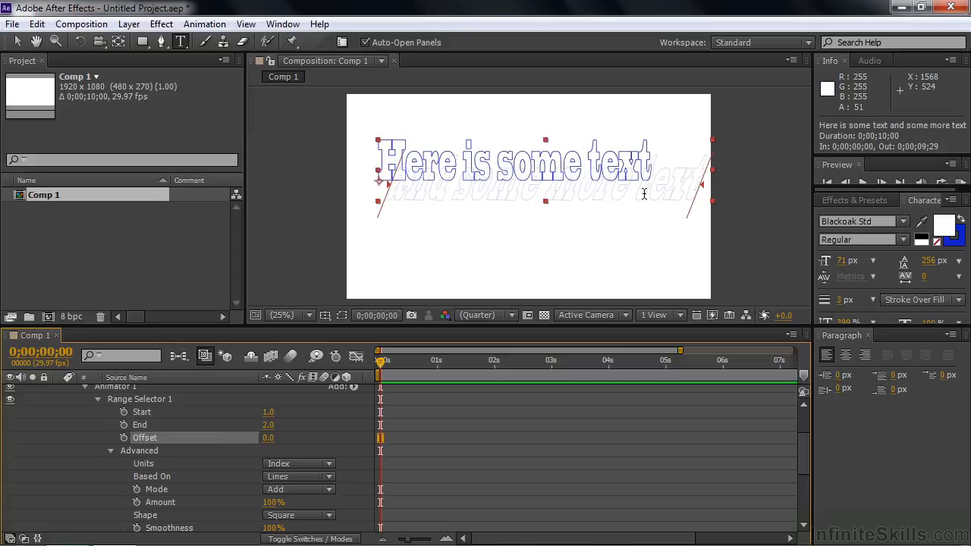
- Switch the range selector's units back to Percentage and base it on Characters
left_click(329, 468)
left_click(330, 475)
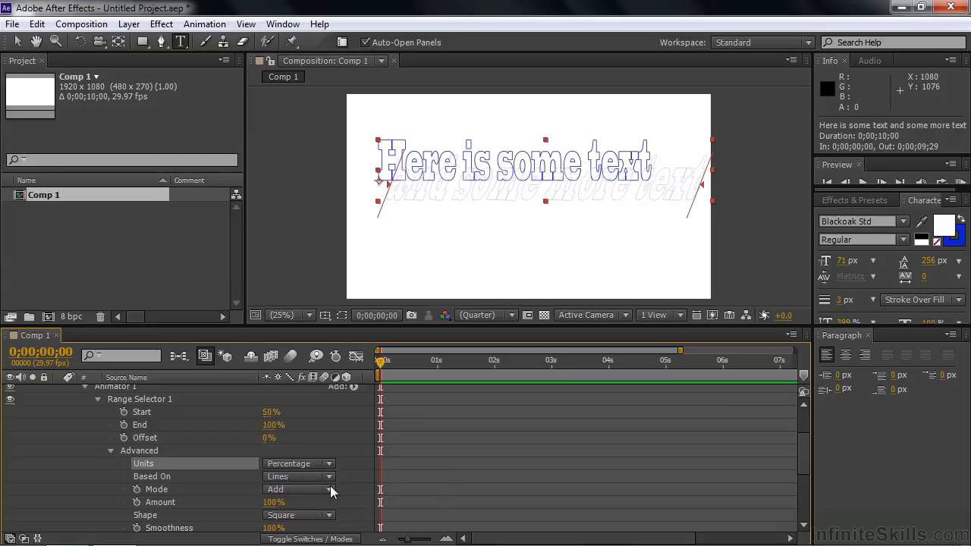
left_click(330, 478)
left_click(329, 410)
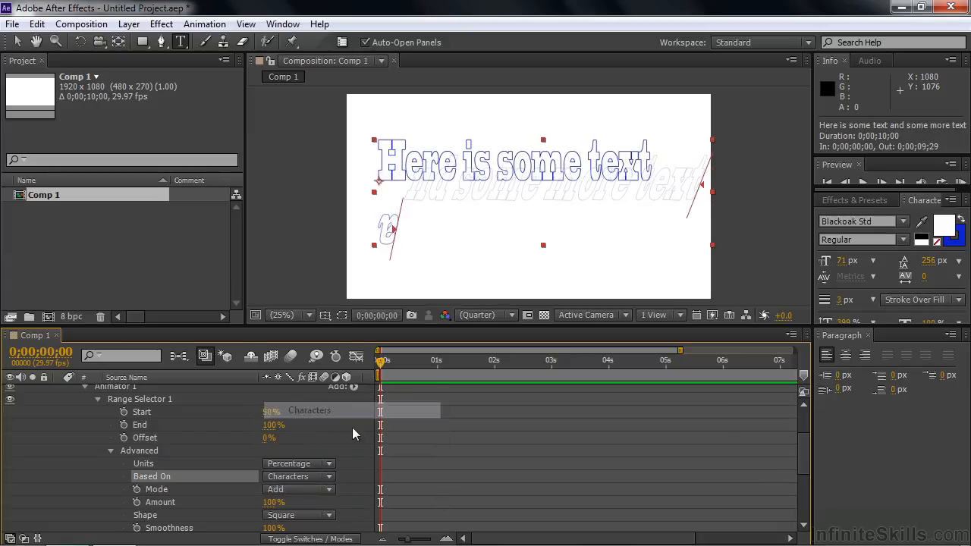
- Change the range selector's shape to Ramp Up and lower its start value to 18%
left_click_drag(804, 444, 804, 470)
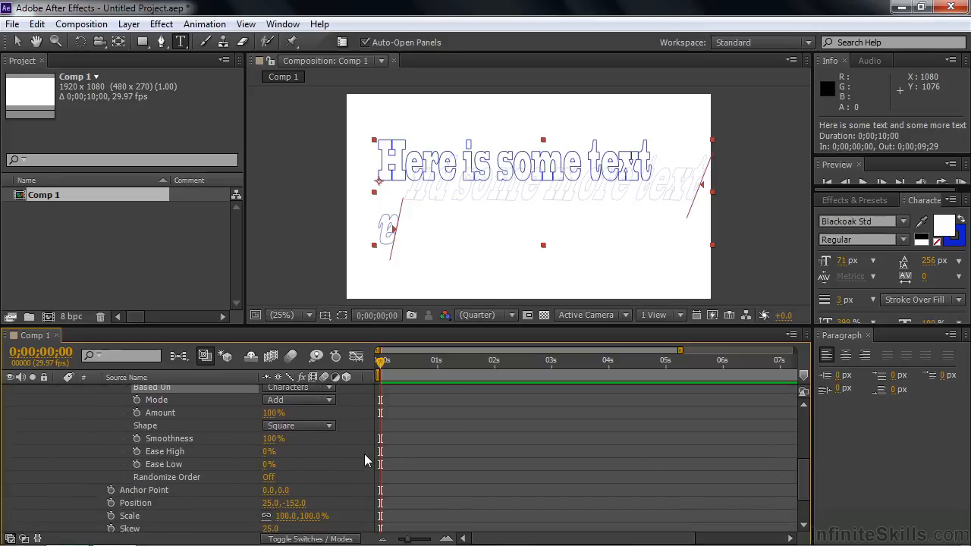
left_click(328, 429)
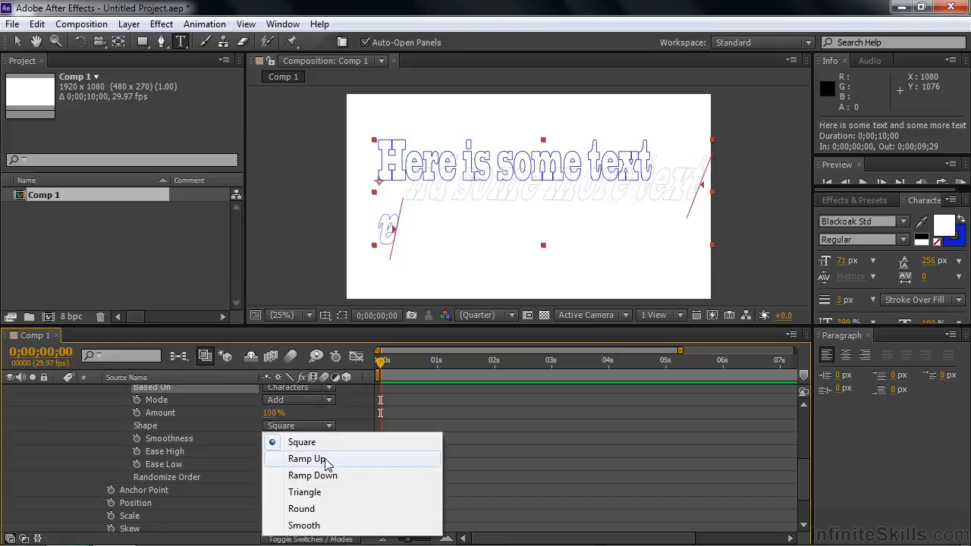
left_click(326, 461)
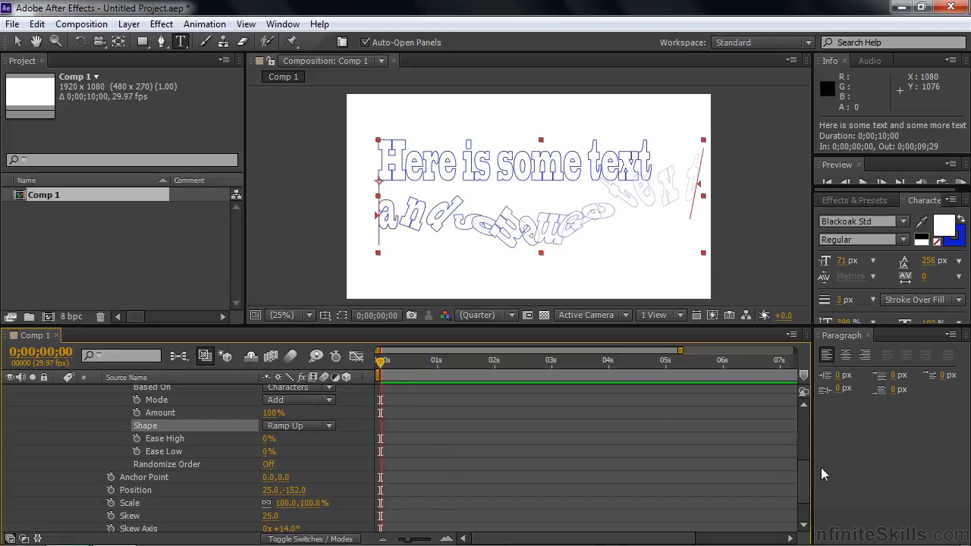
left_click_drag(798, 485, 801, 459)
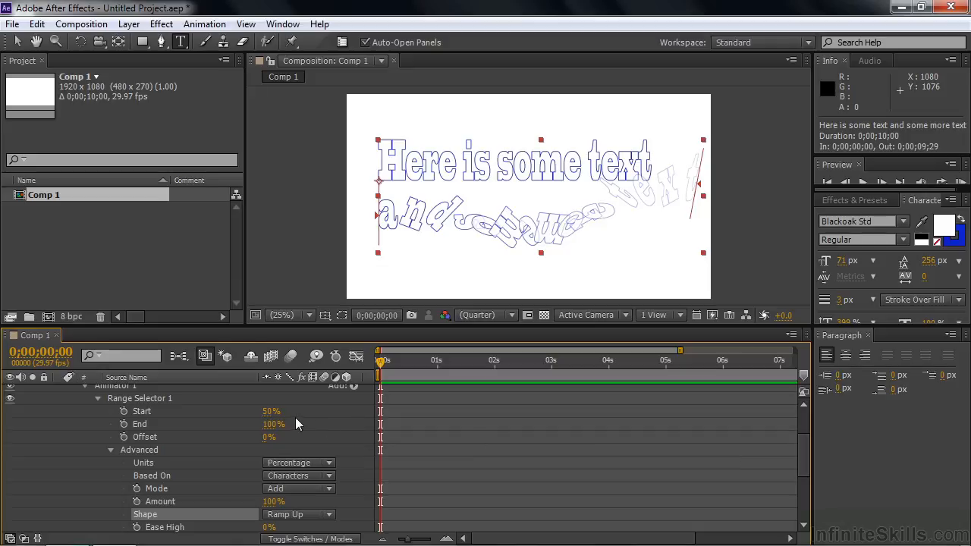
left_click_drag(266, 416, 234, 407)
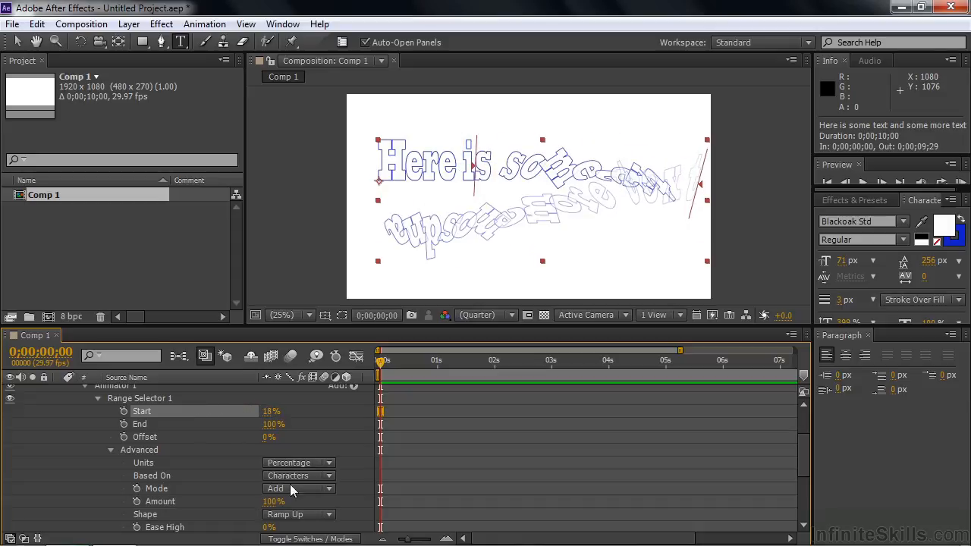
- Change the range selector's shape to Ramp Down and scrub its start value to 25%
left_click(329, 515)
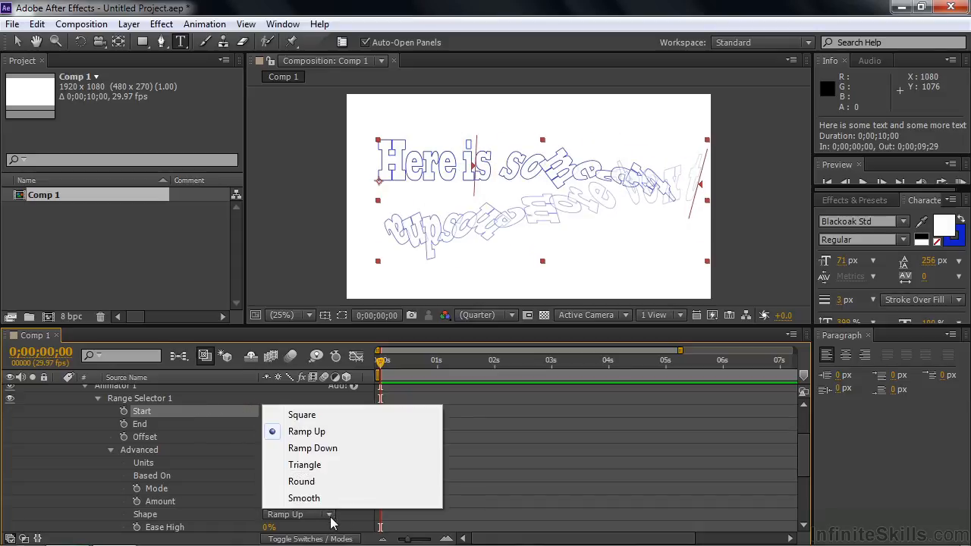
left_click(307, 453)
mouse_move(269, 417)
left_mouse_down()
mouse_move(307, 413)
mouse_move(274, 425)
left_mouse_up()
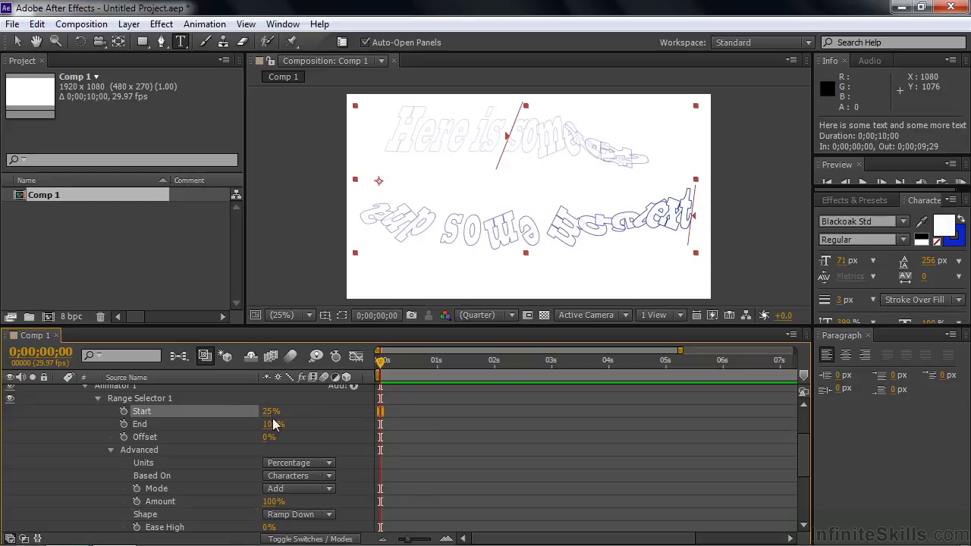
- Try a different Ease High value for the range selector and reset it to 0%
scroll(798, 459, "down", 4)
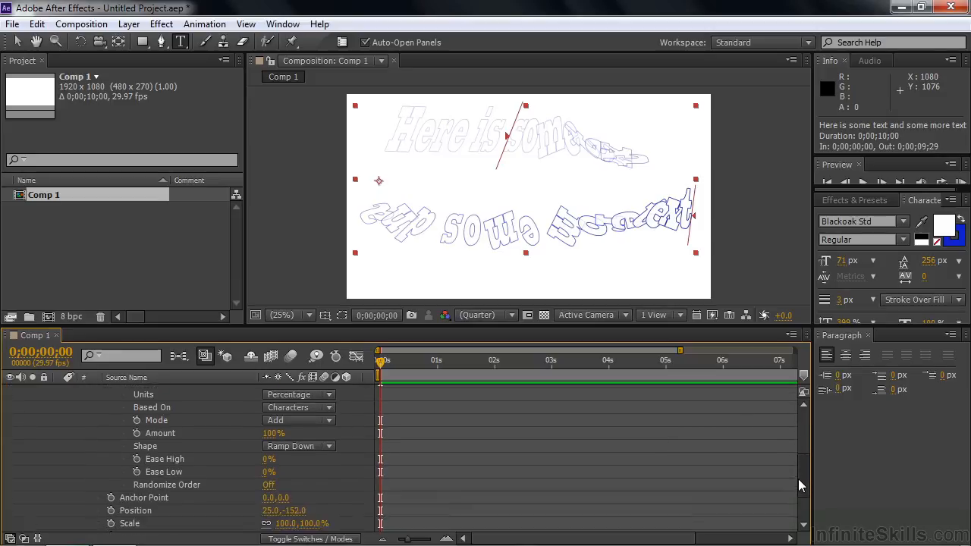
mouse_move(268, 446)
left_mouse_down()
mouse_move(284, 445)
mouse_move(272, 450)
left_mouse_up()
type("0")
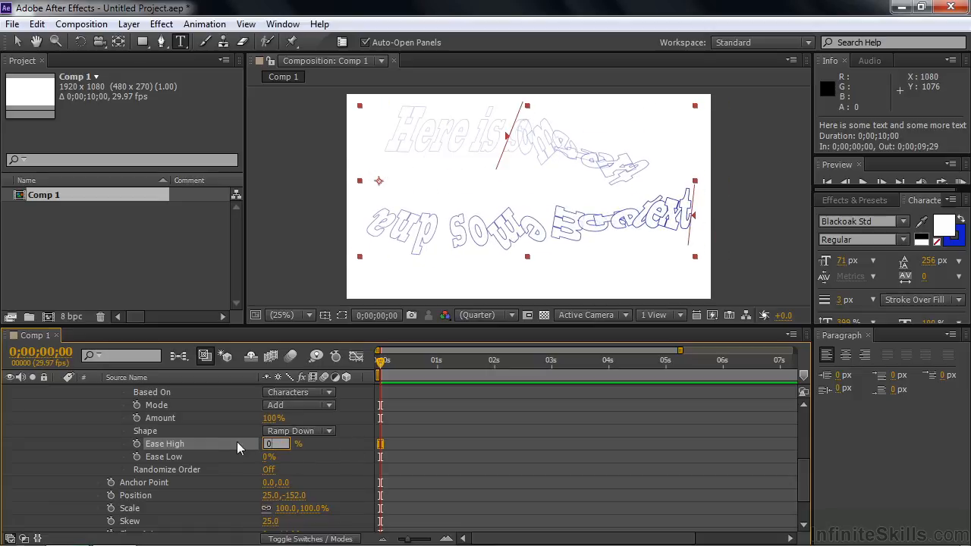
left_click(223, 457)
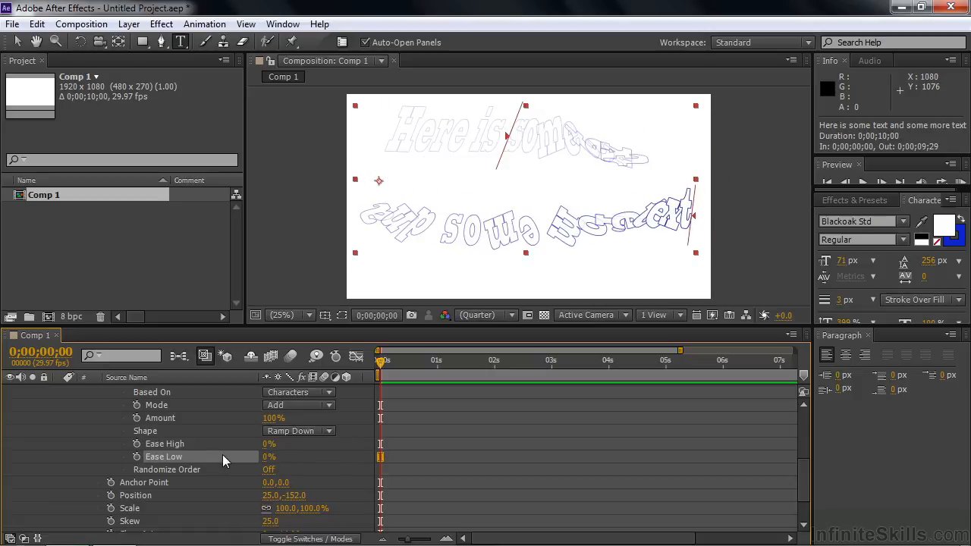
- Turn on Randomize Order for the range selector and scrub its start value down to 0%
left_click(270, 469)
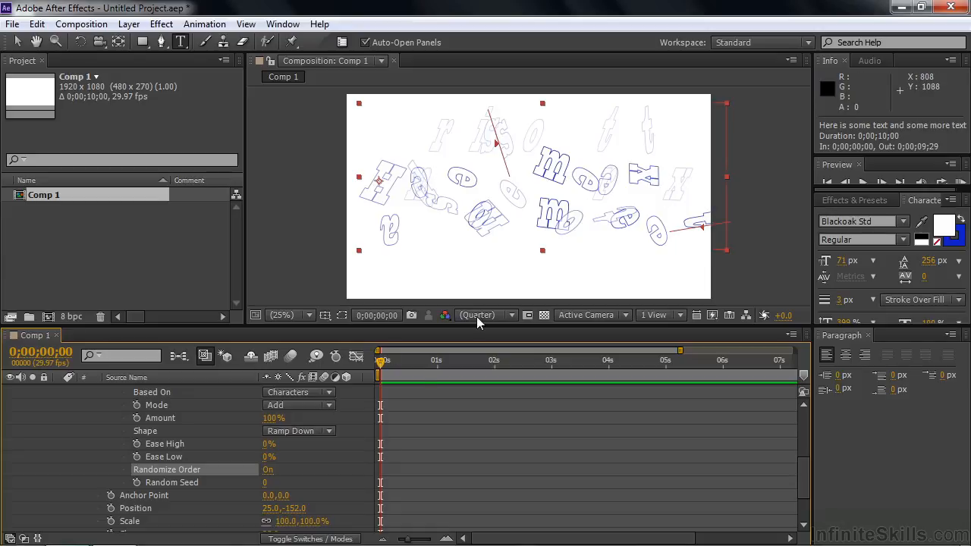
left_click_drag(800, 481, 798, 451)
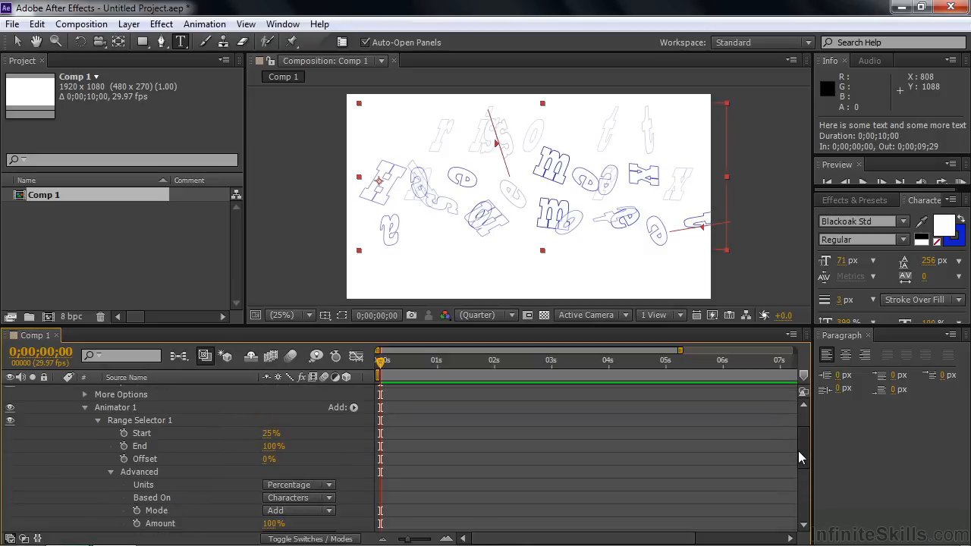
left_click_drag(271, 434, 212, 424)
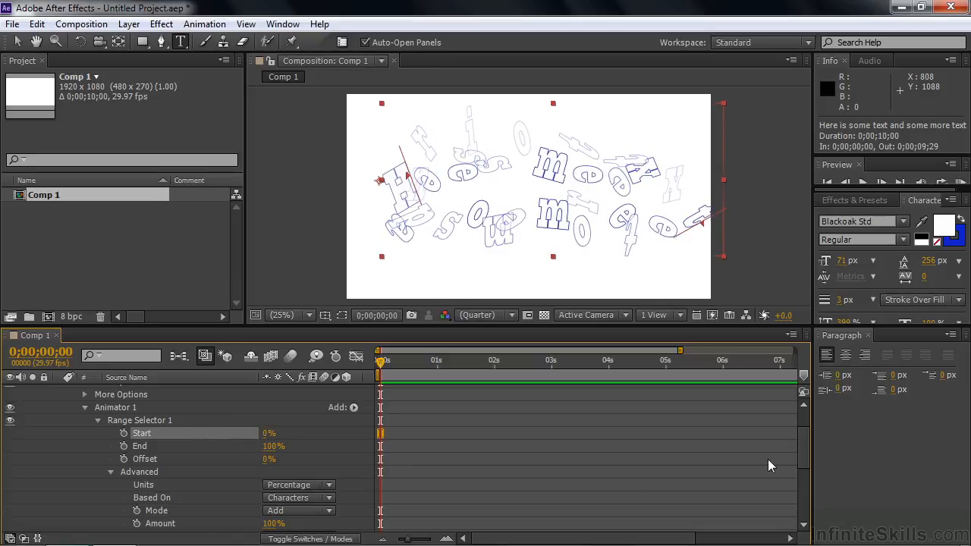
- Set the random seed to 14 and scrub the start value to preview the new letter order, leaving it at 0%
left_click_drag(803, 442, 795, 476)
left_click_drag(265, 474, 272, 474)
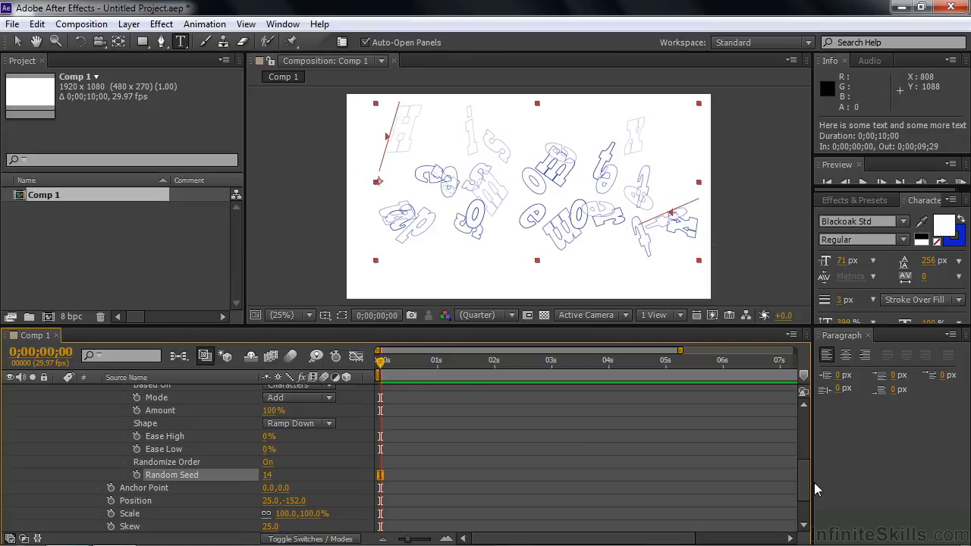
left_click_drag(806, 492, 802, 446)
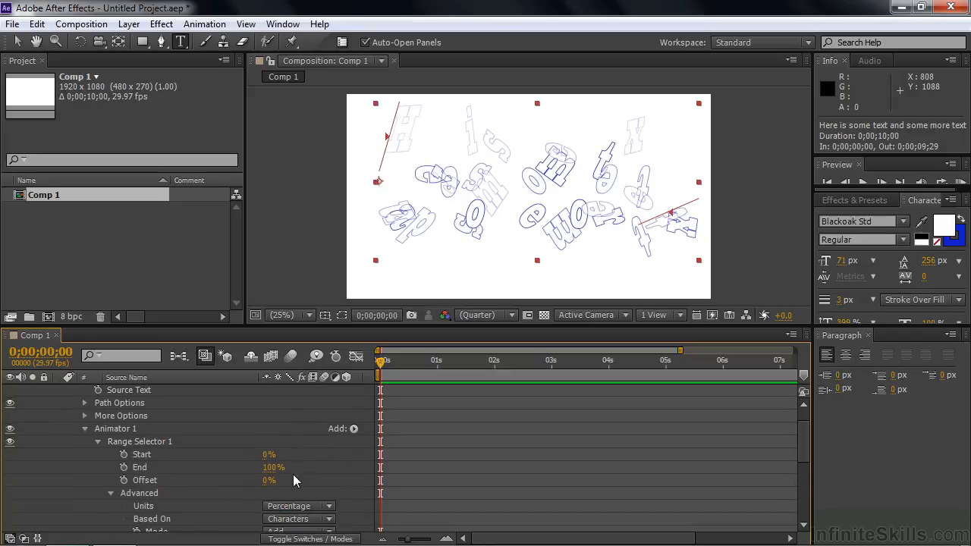
left_click_drag(269, 457, 276, 479)
- Turn off Randomize Order for the range selector
scroll(800, 463, "down", 5)
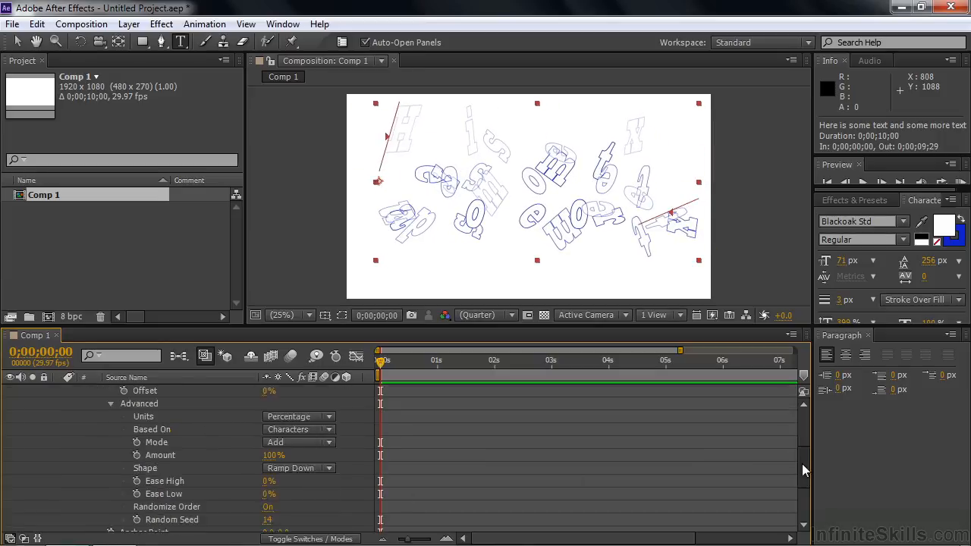
left_click(268, 440)
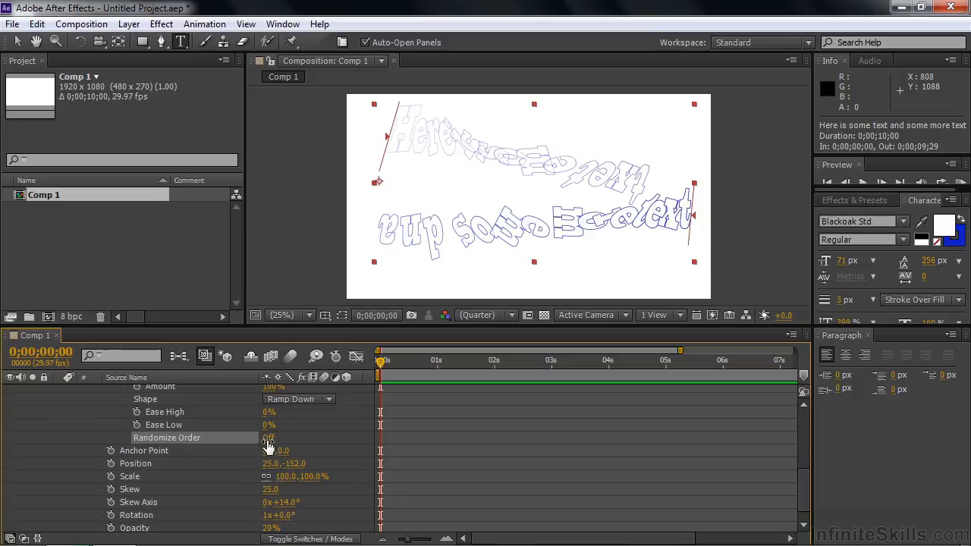
left_click_drag(802, 490, 807, 448)
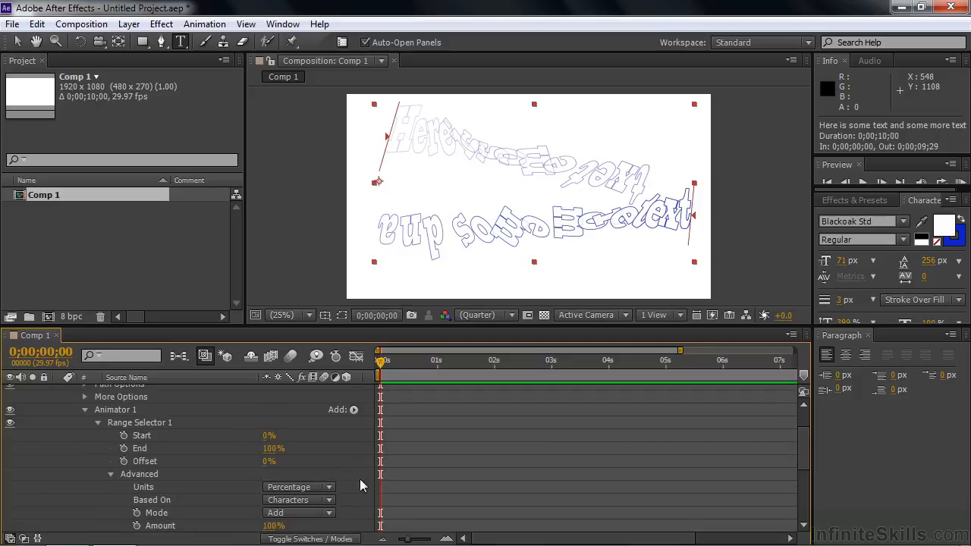
- Scrub the range selector's start to 45% and change its shape to Square
left_click_drag(267, 440, 296, 434)
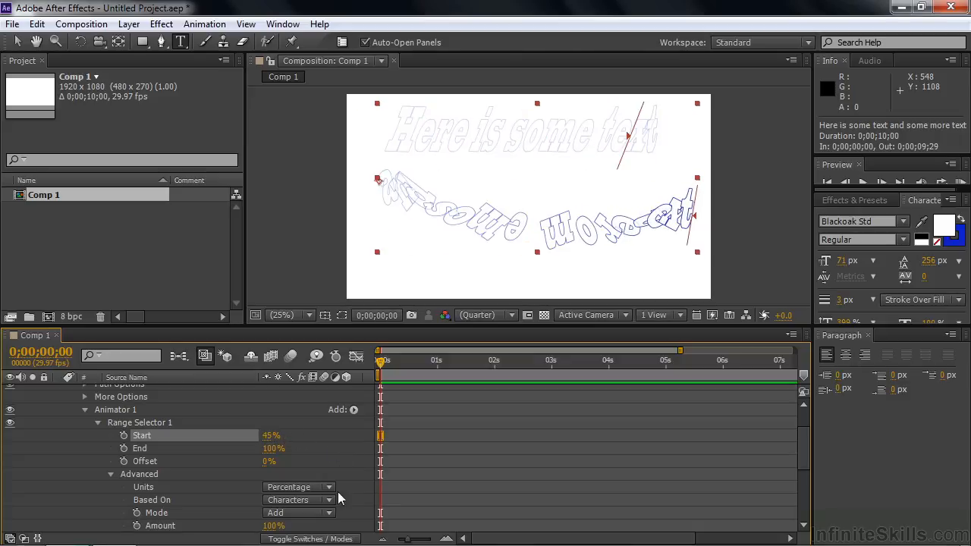
scroll(803, 473, "down", 3)
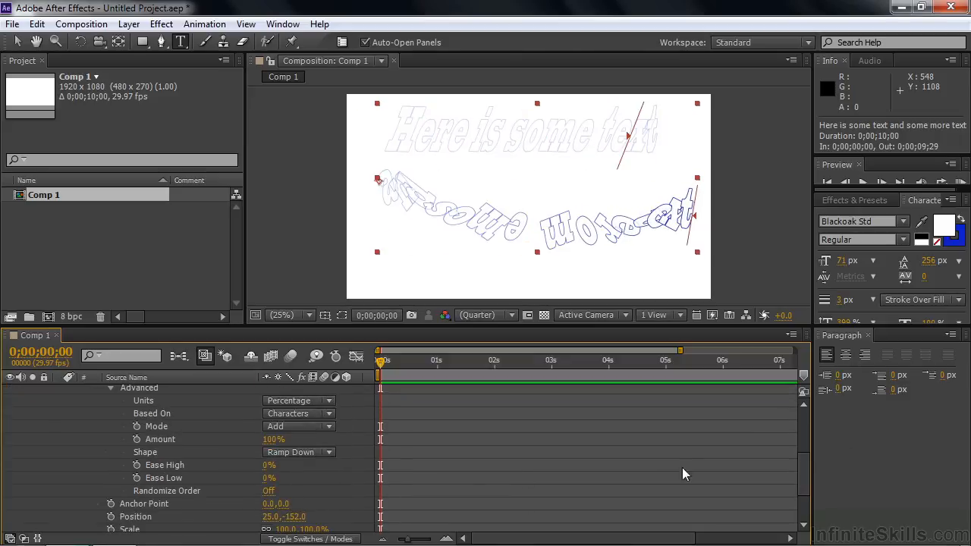
left_click(328, 453)
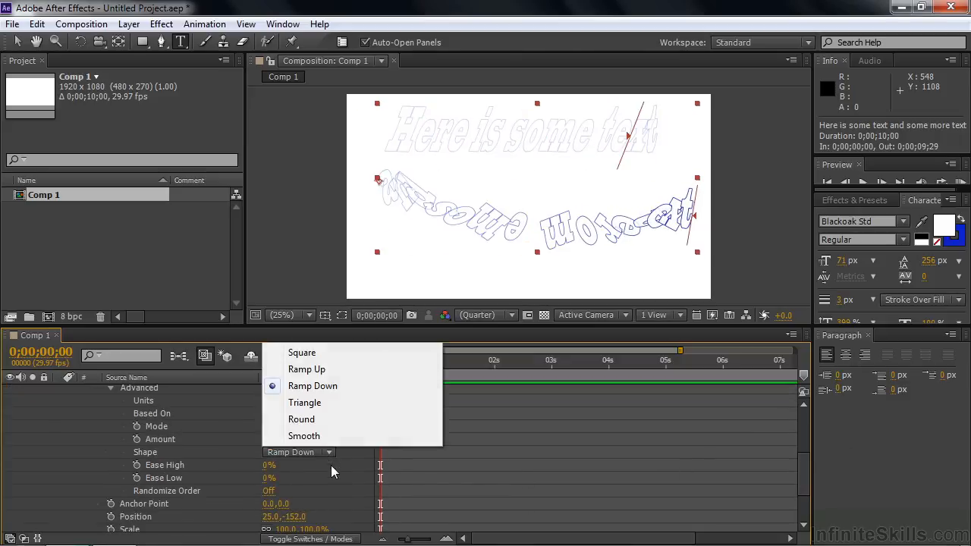
left_click(319, 354)
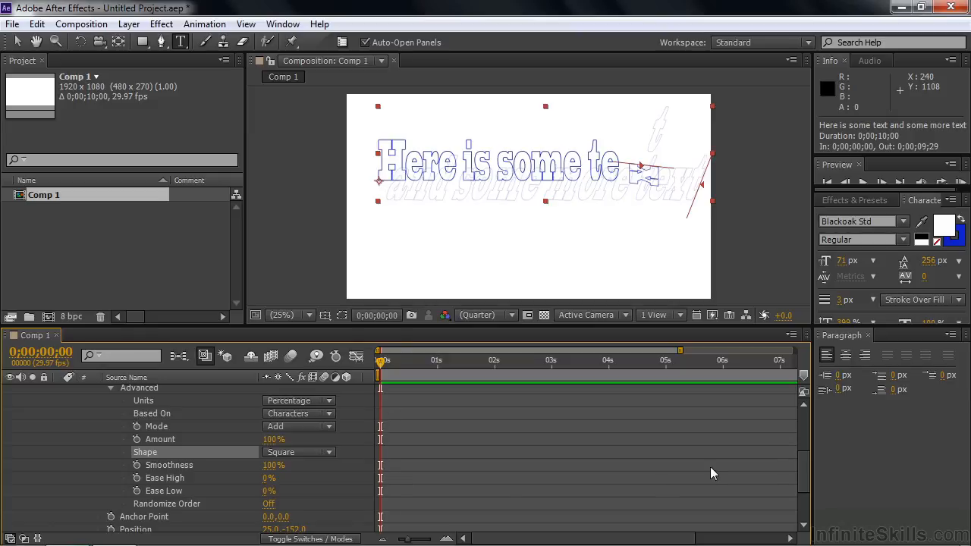
- Add an RGB Fill Color property to Animator 1
left_click_drag(804, 469, 742, 432)
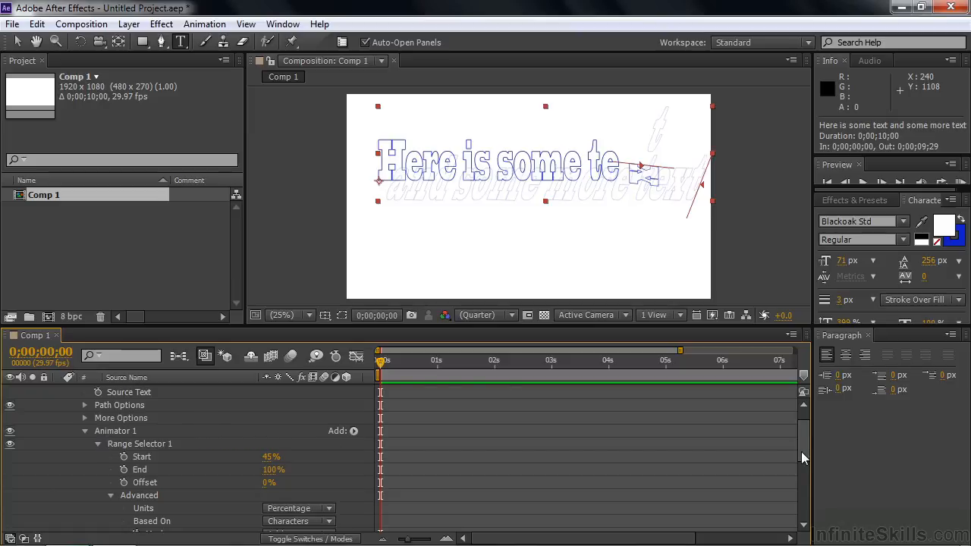
left_click_drag(801, 451, 803, 424)
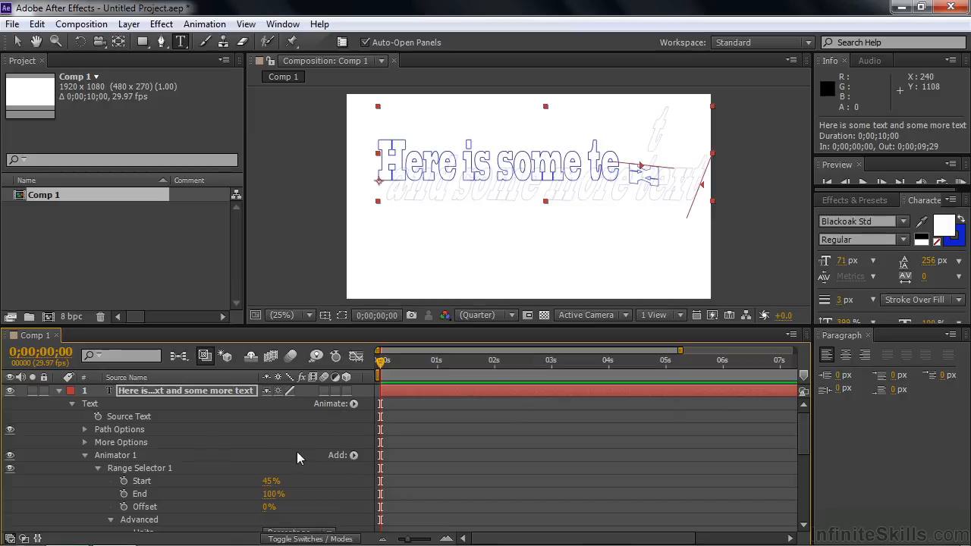
left_click(110, 455)
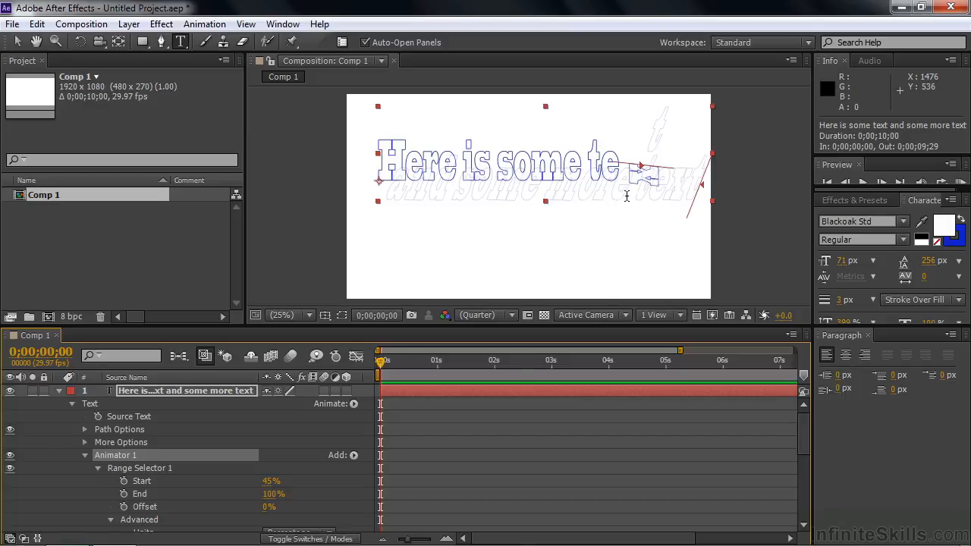
left_click(354, 455)
mouse_move(393, 461)
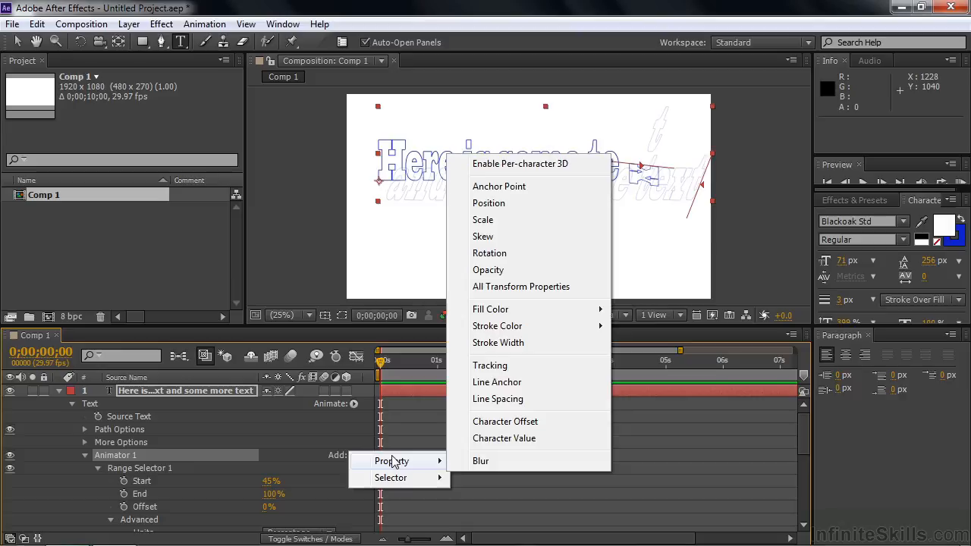
mouse_move(531, 309)
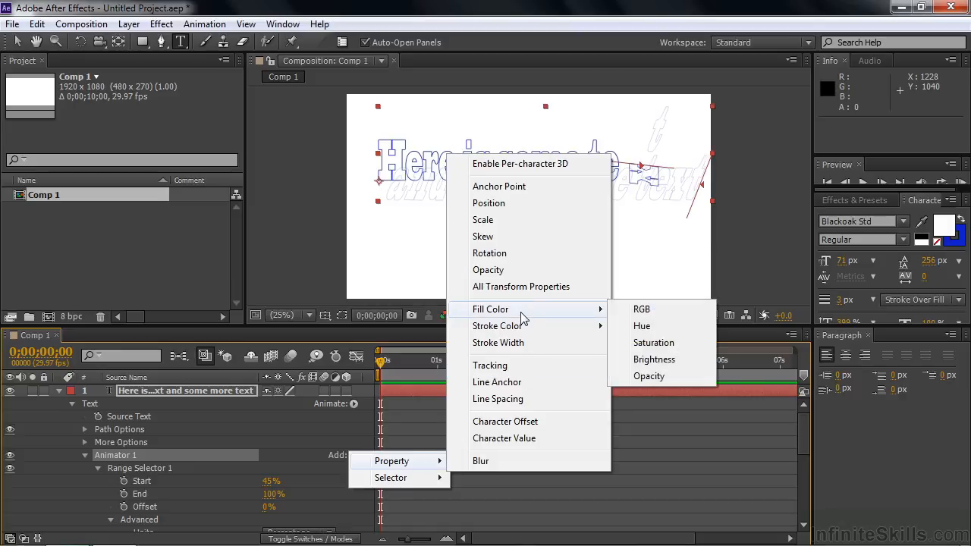
left_click(641, 310)
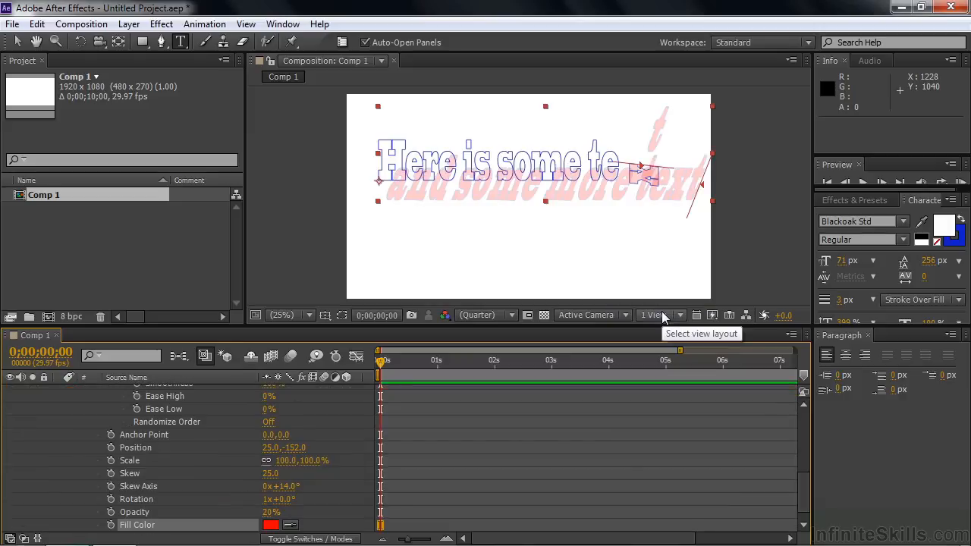
left_click_drag(807, 489, 806, 496)
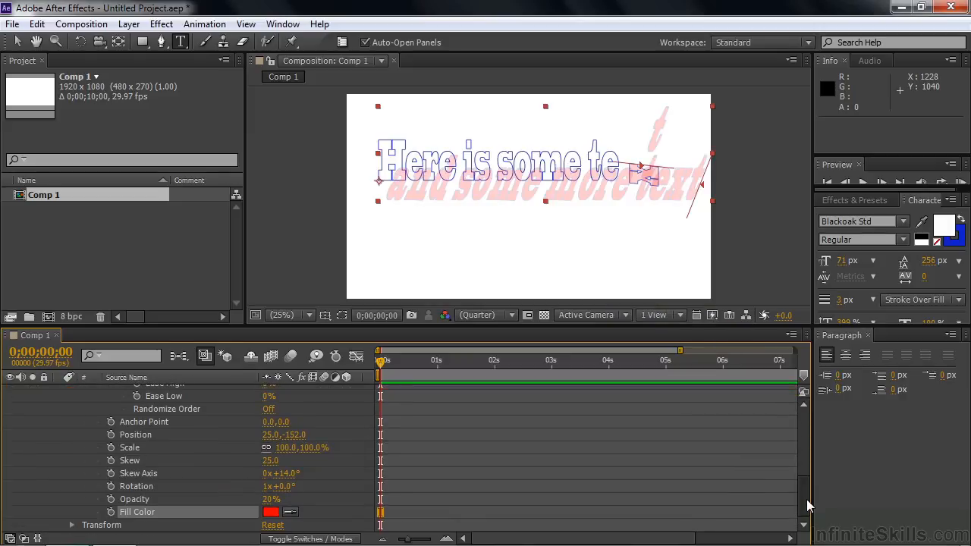
left_click(271, 514)
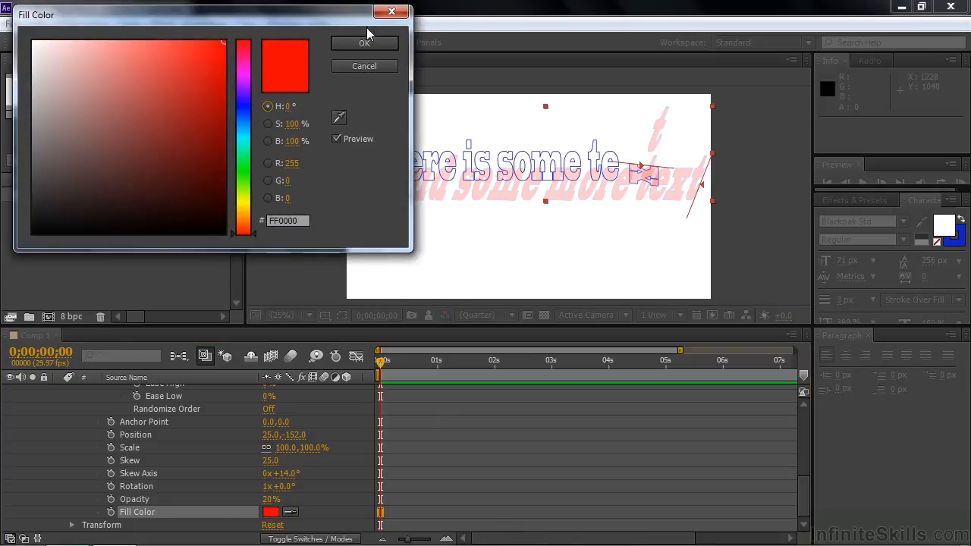
left_click(363, 67)
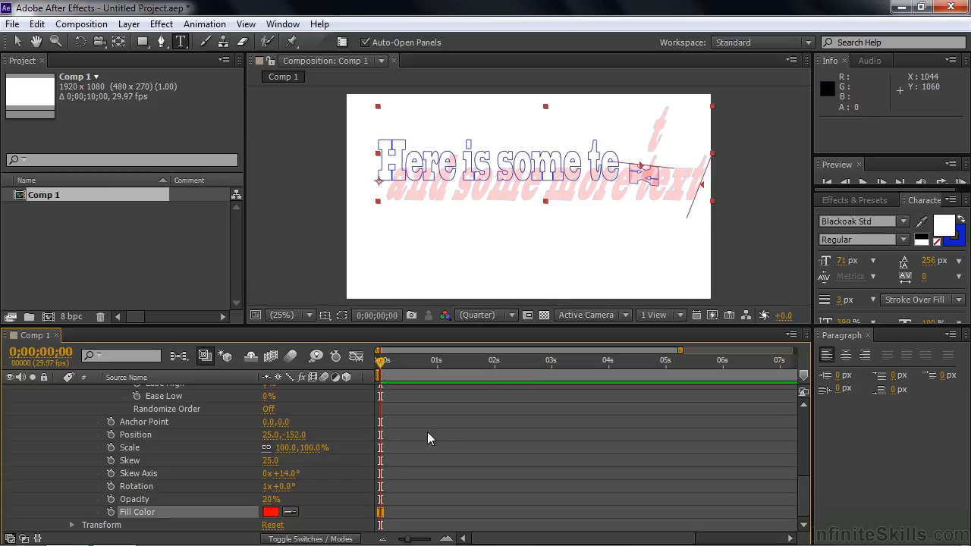
- Set the animator's position to 25.0, 261.0 and lower the range selector's start and end so the effect covers only the middle words
left_click_drag(293, 440, 591, 448)
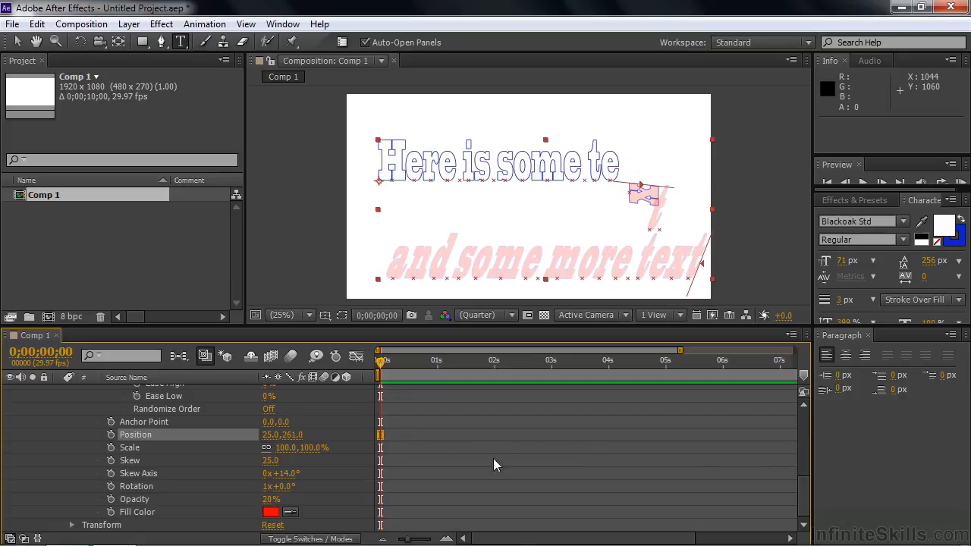
left_click_drag(806, 493, 808, 447)
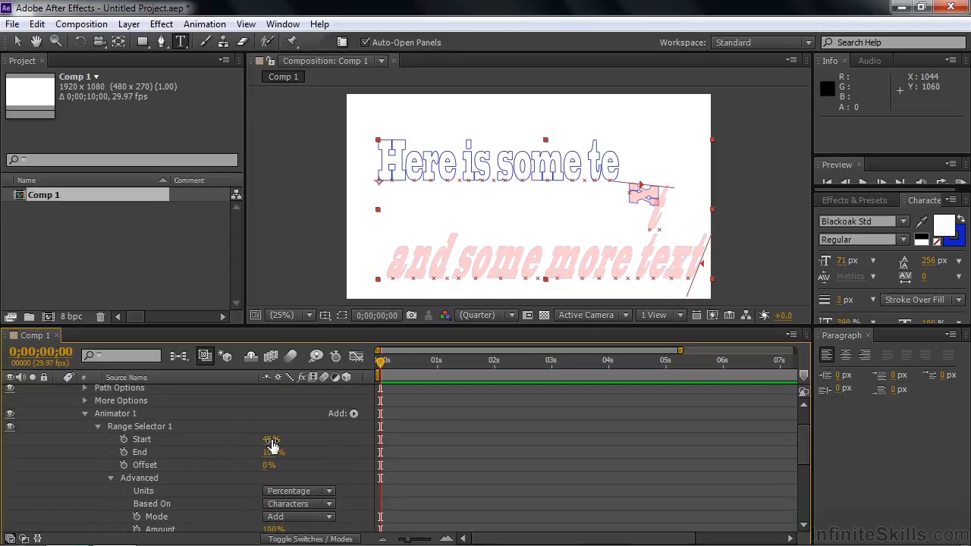
left_click_drag(271, 440, 242, 452)
- Keyframe the animator's fill color as red at 0;00;00;00 and as teal 24A292 at 0;00;01;25
left_click_drag(805, 441, 811, 494)
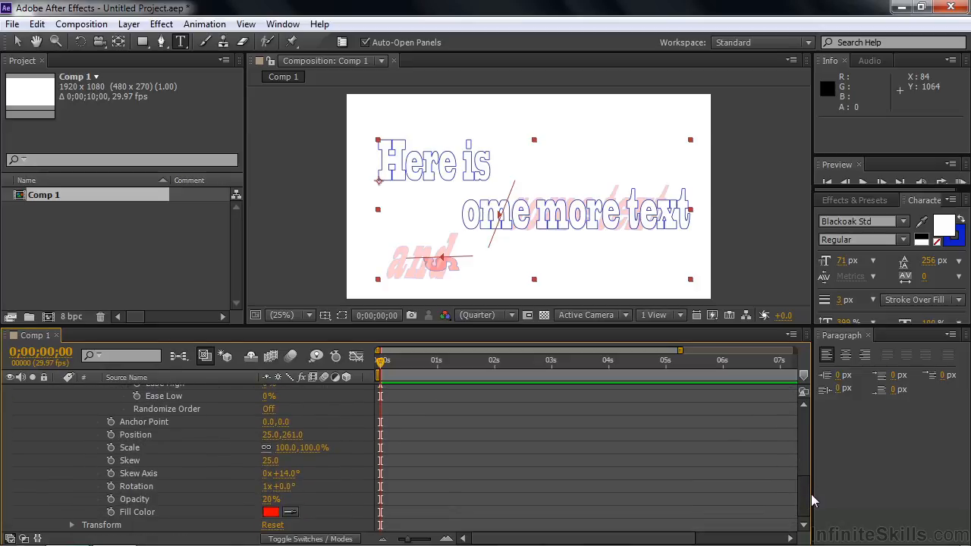
left_click(111, 513)
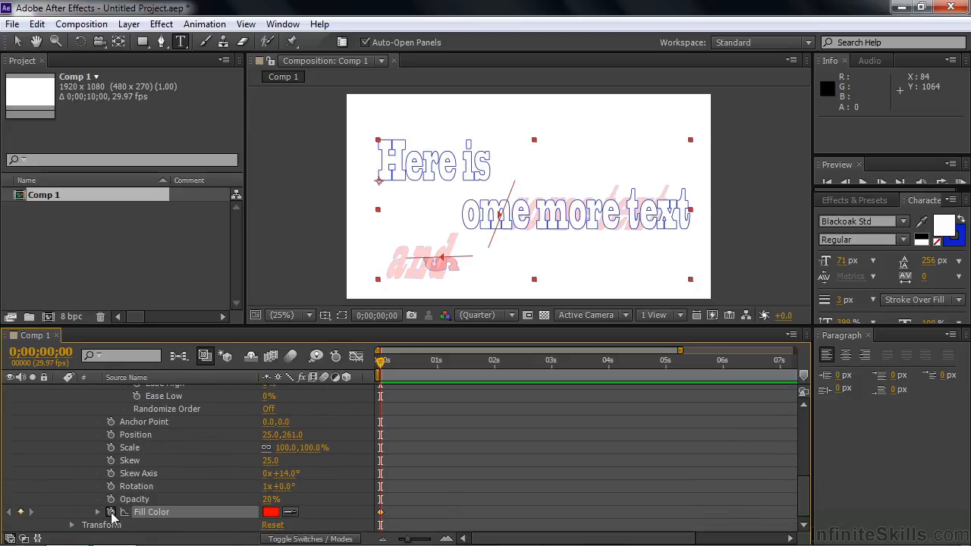
left_click_drag(381, 377, 486, 383)
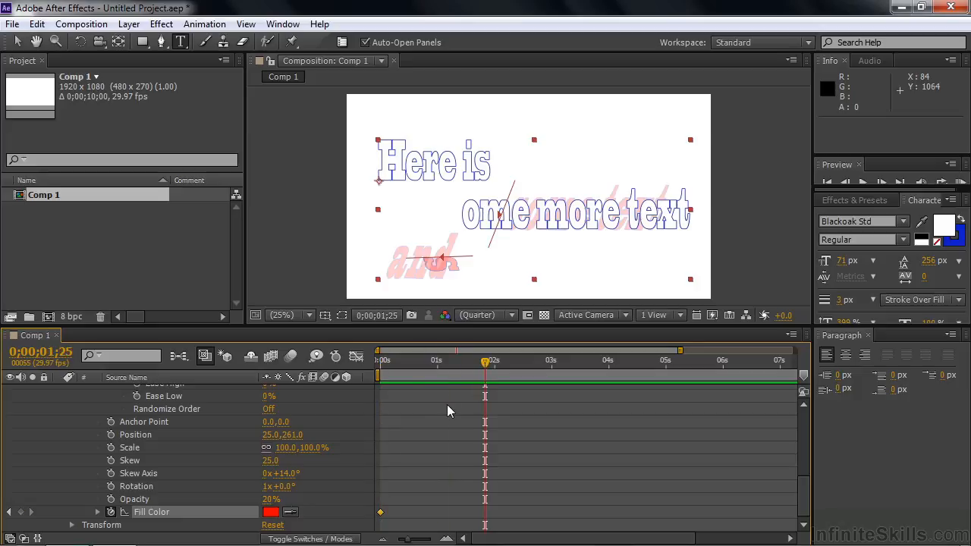
left_click(271, 515)
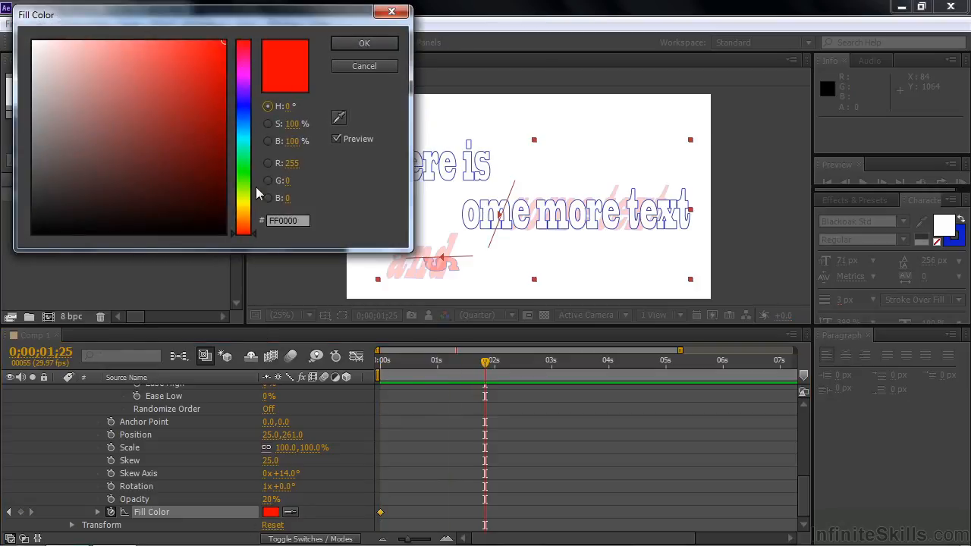
left_click(242, 144)
left_click(180, 99)
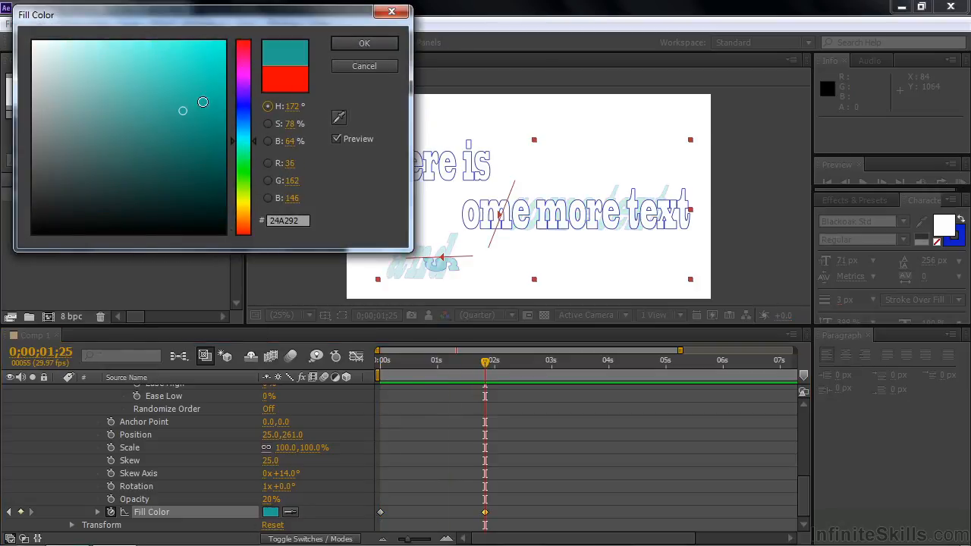
left_click(364, 43)
- Add a purple 8624A2 fill color keyframe at 0;00;04;01 and play the animation from the start
left_click_drag(489, 374, 610, 379)
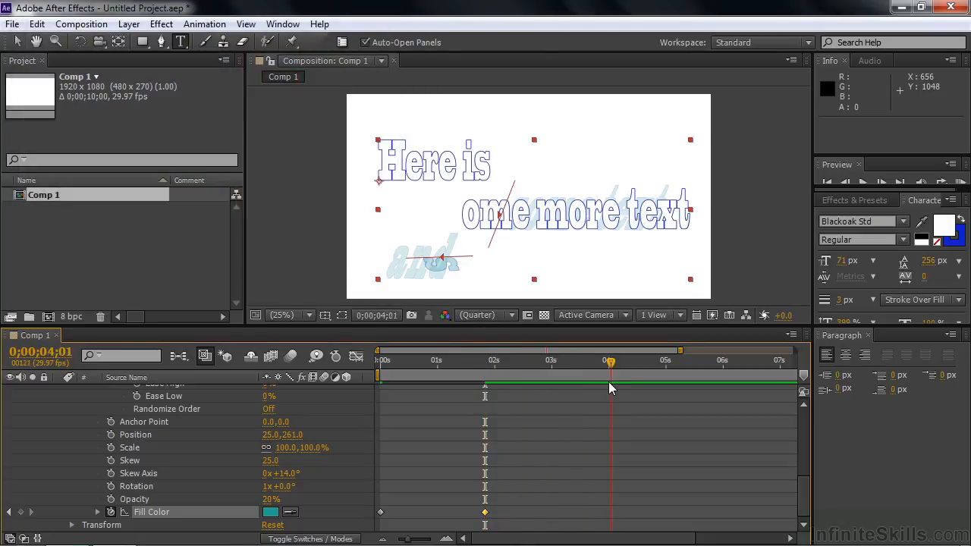
left_click(271, 514)
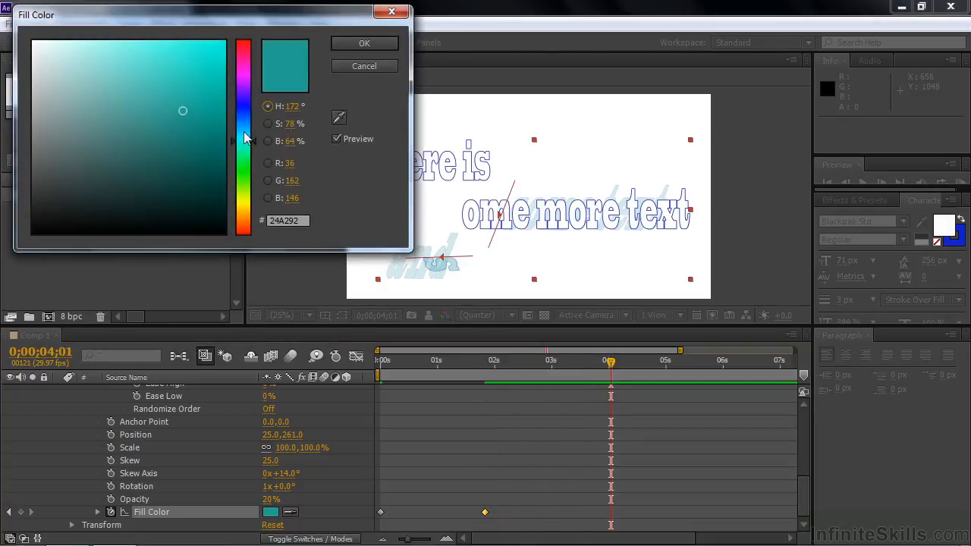
left_click(242, 79)
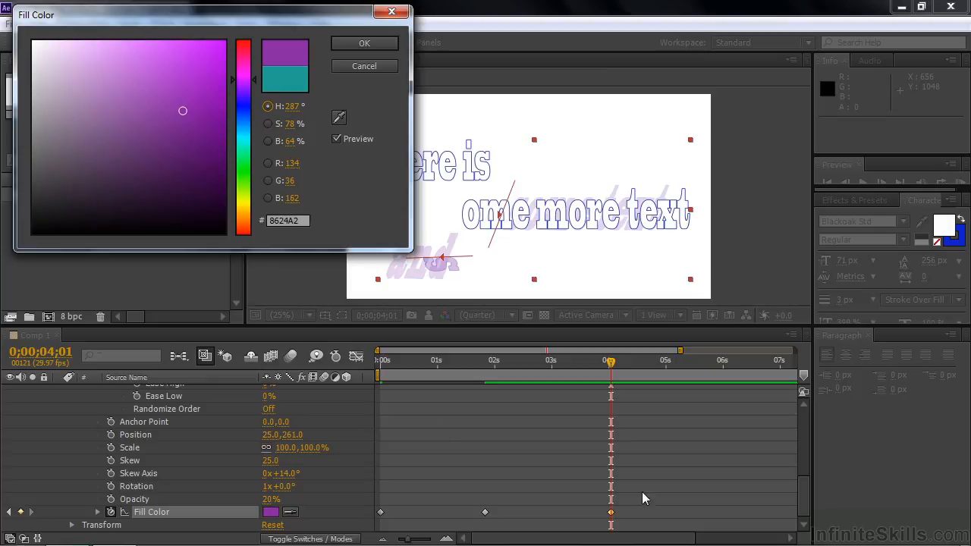
left_click(365, 43)
key("Home")
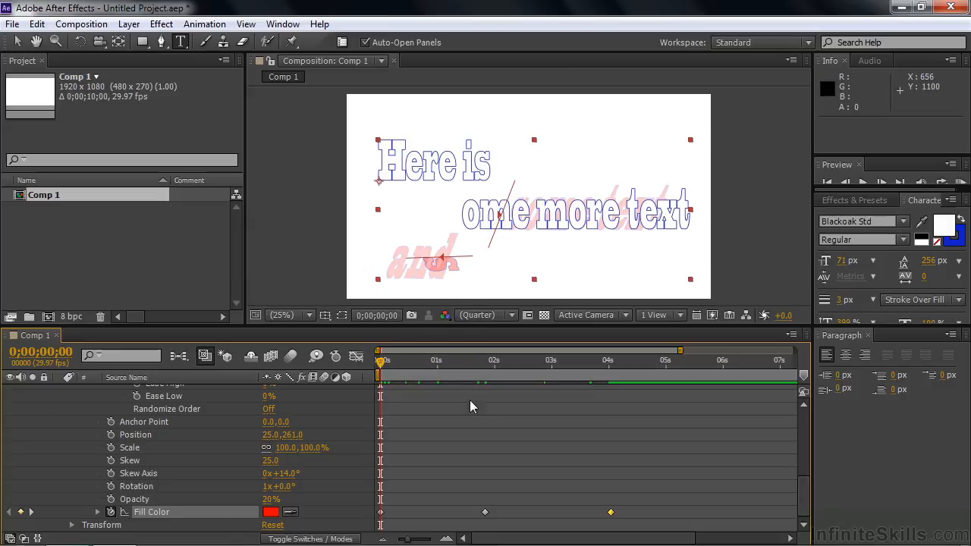
key("space")
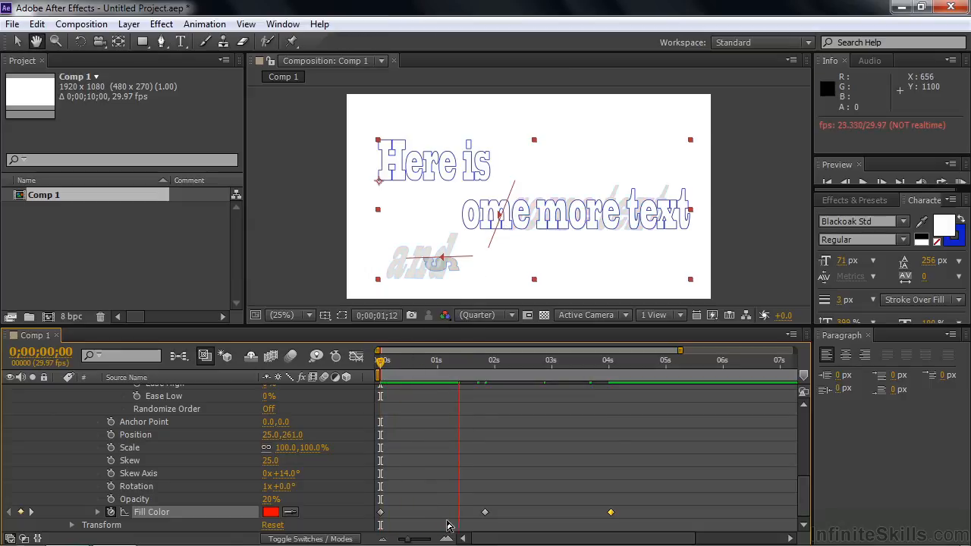
- Raise the animator's opacity to 100% and set its position to 25.0, 120.0
left_click_drag(271, 499, 334, 499)
left_click_drag(486, 368, 399, 415)
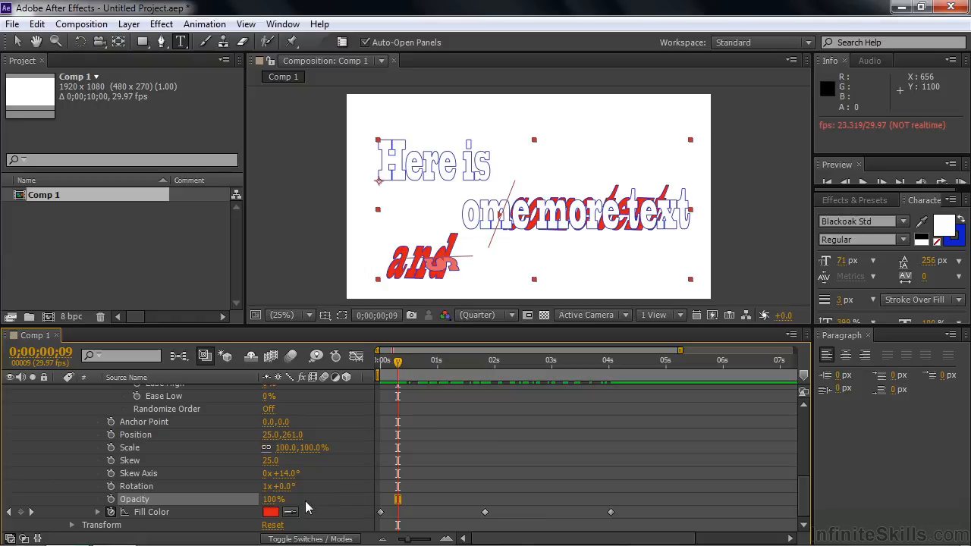
left_click_drag(295, 434, 183, 432)
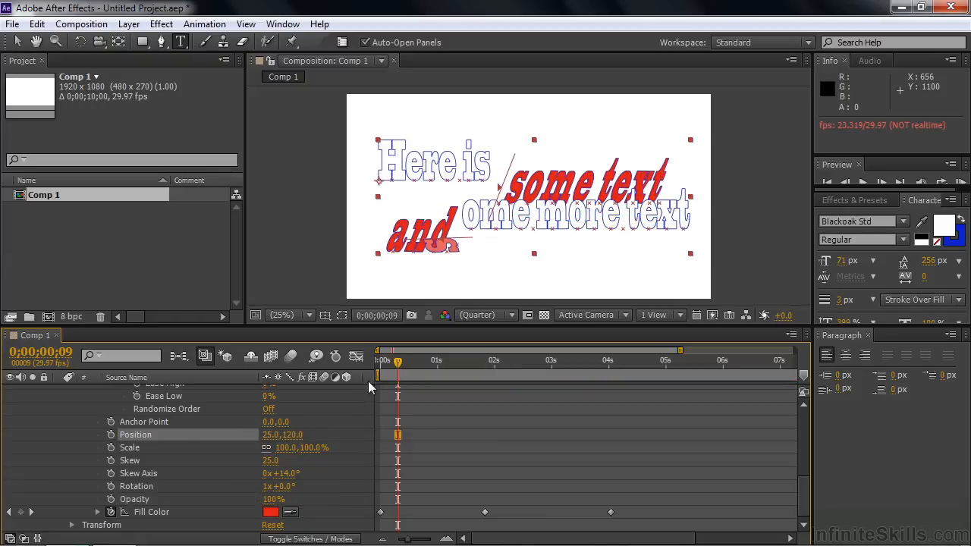
- Keyframe the animator's skew at 0 at 0;00;00;09 and at 64 at 0;00;02;05
left_click_drag(398, 363, 395, 393)
left_click(271, 461)
type("0")
left_click(110, 461)
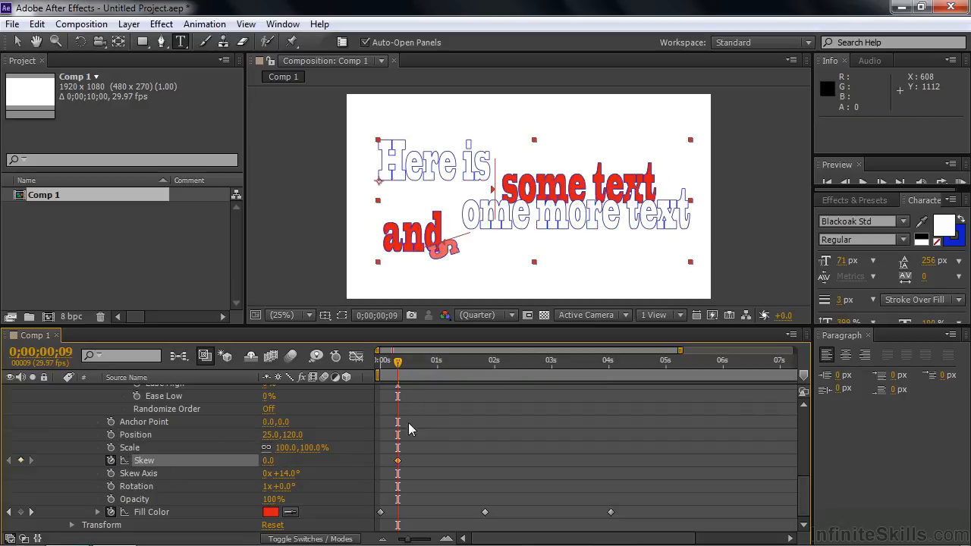
left_click_drag(398, 364, 504, 372)
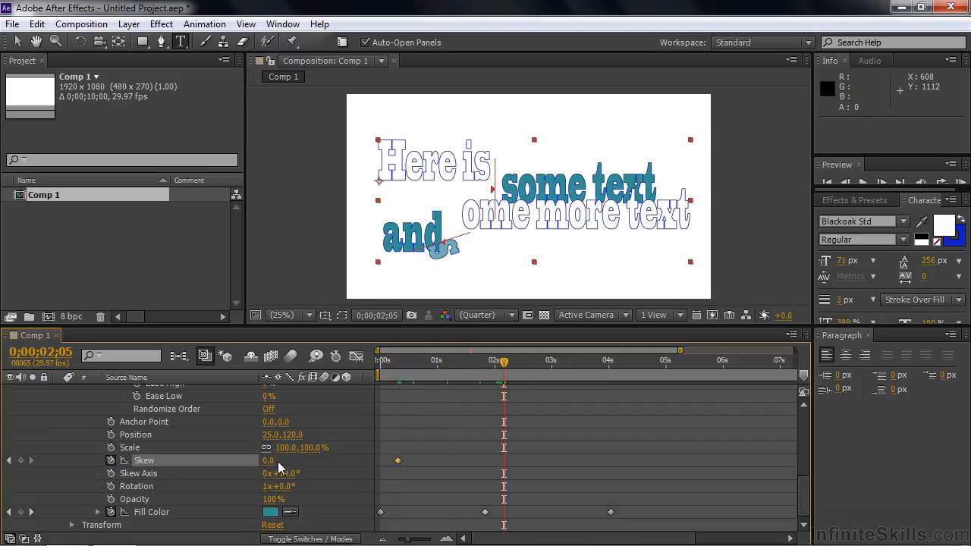
left_click_drag(270, 461, 340, 472)
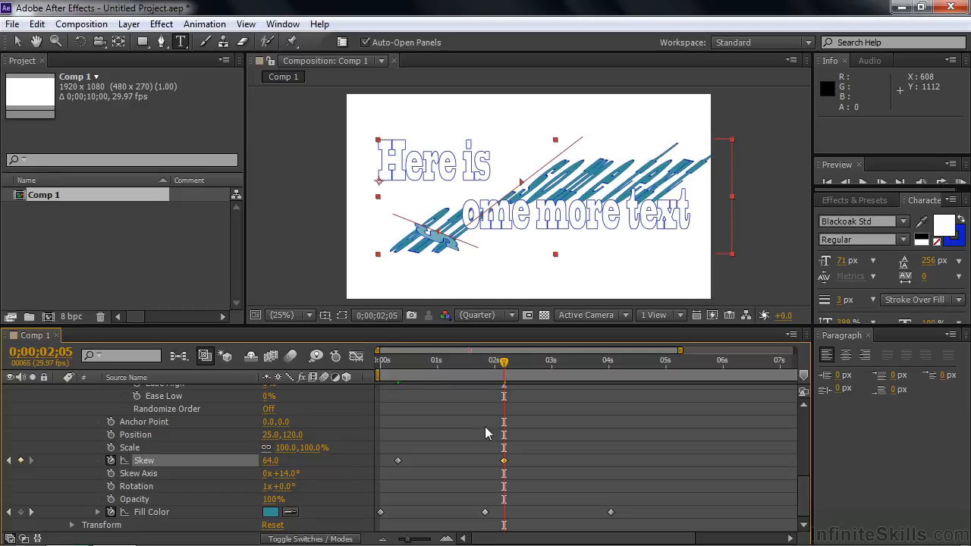
- Add a skew keyframe of 0 at 0;00;03;22 and play the skew animation
left_click_drag(504, 361, 594, 372)
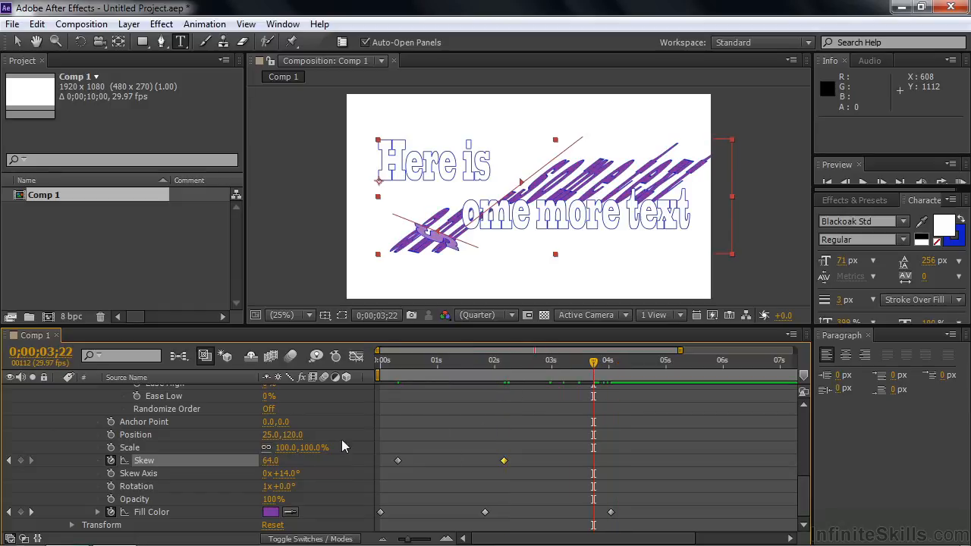
left_click(268, 462)
type("0")
left_click(199, 473)
key("space")
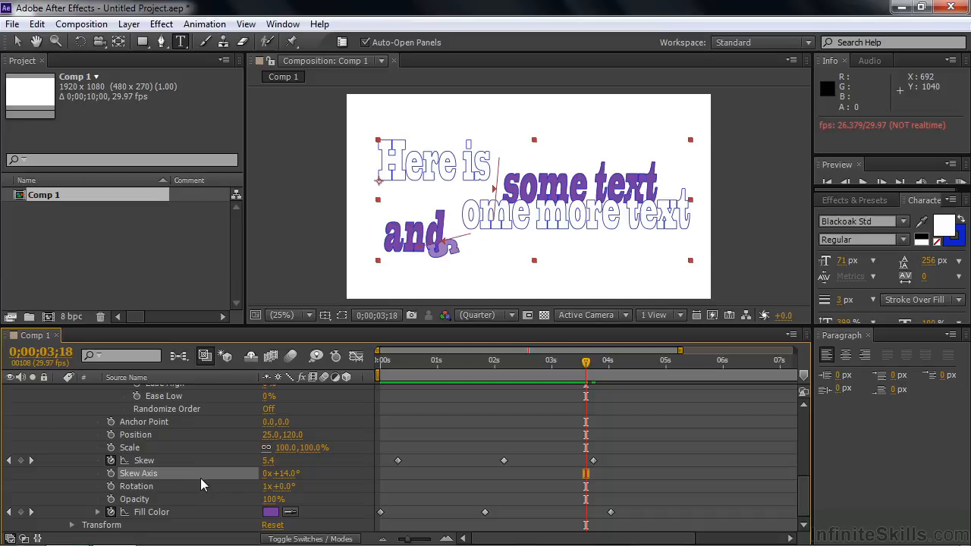
- Delete all of the animator's skew keyframes and set the skew to 0
left_click(148, 462)
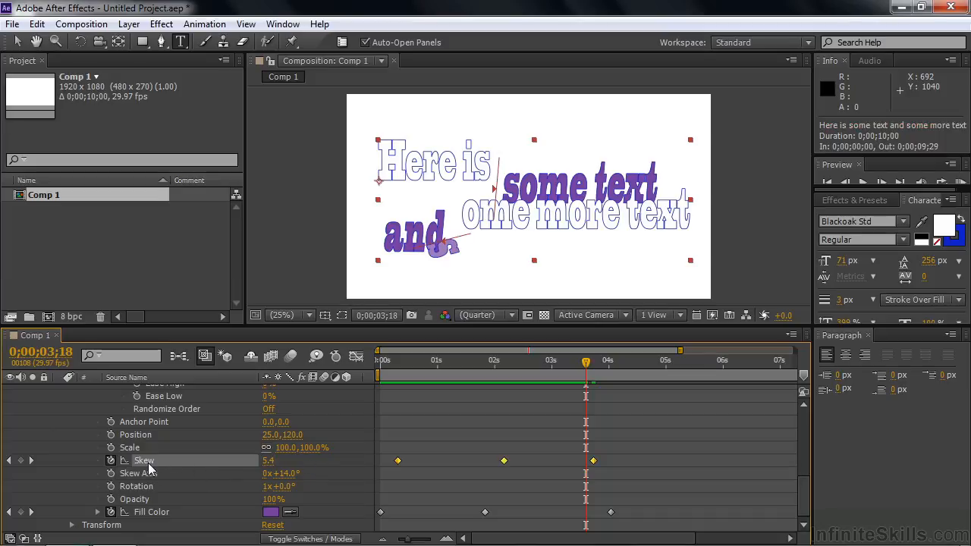
key("Delete")
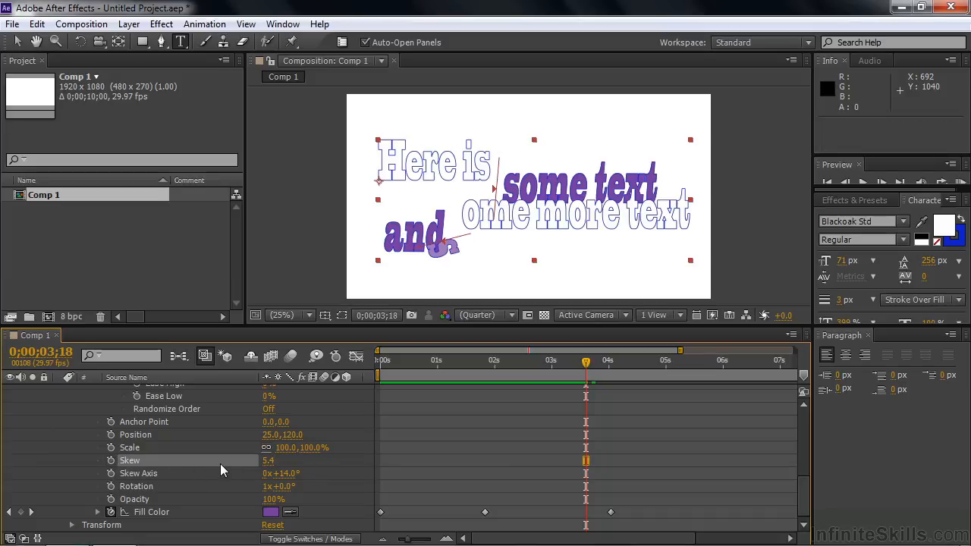
left_click(267, 460)
type("0")
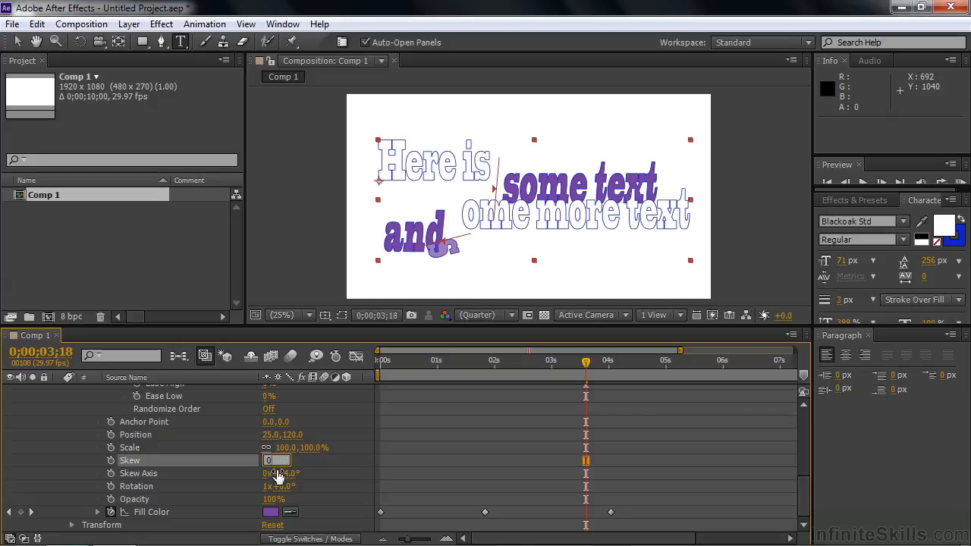
- Delete all of the animator's fill color keyframes and set the fill color to red D51945
key("Tab")
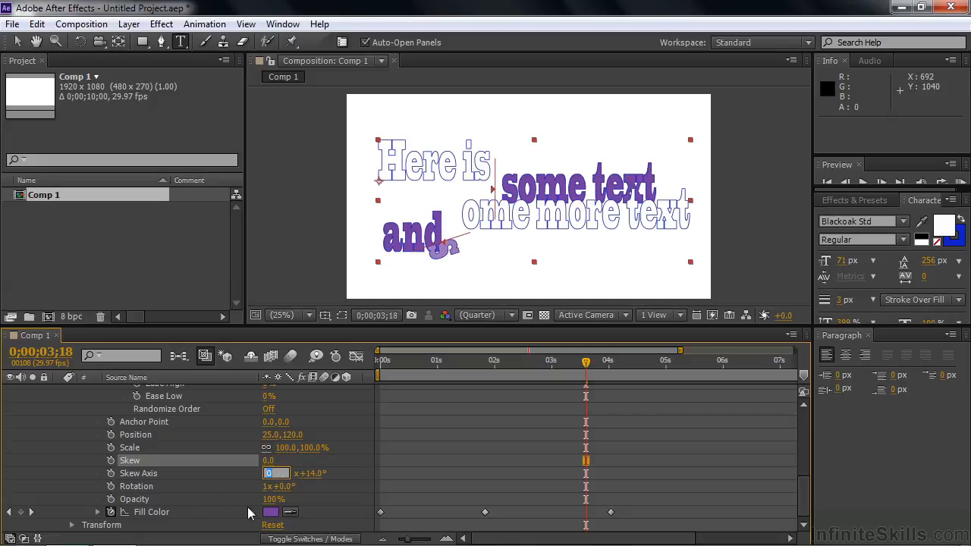
left_click(147, 513)
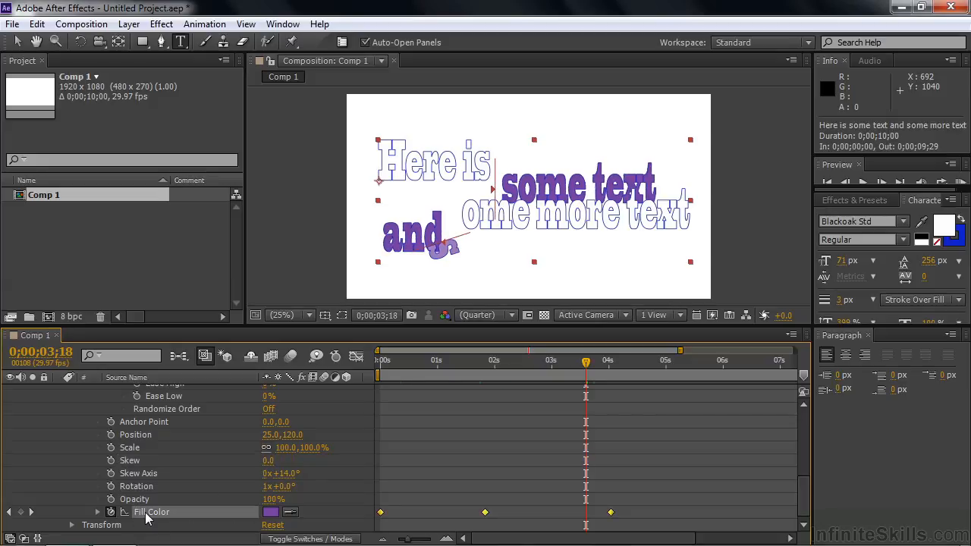
left_click(271, 513)
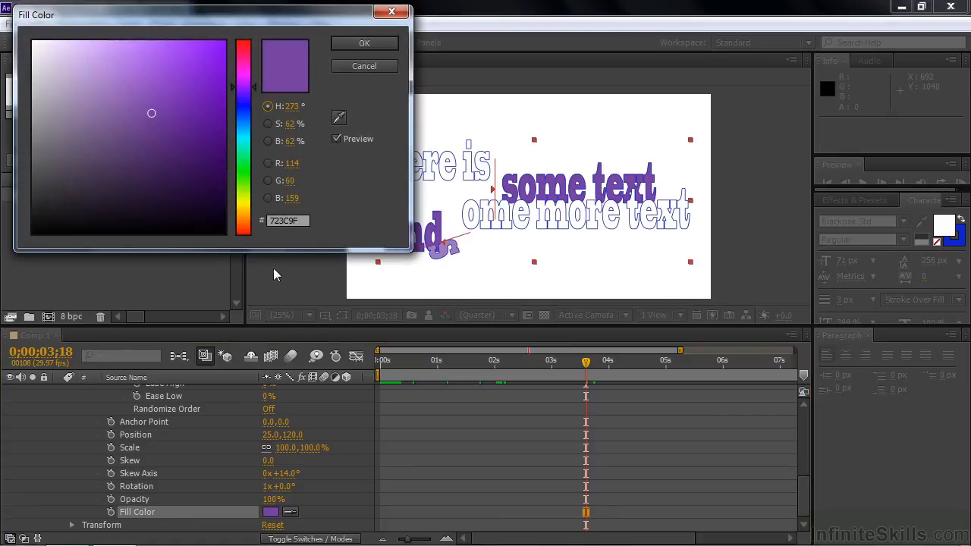
left_click(249, 53)
left_click(199, 72)
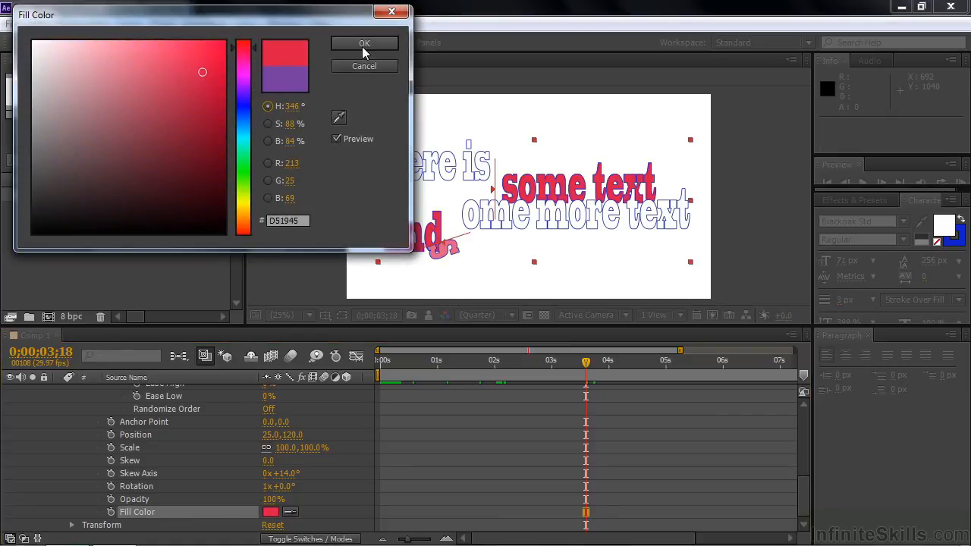
left_click(364, 43)
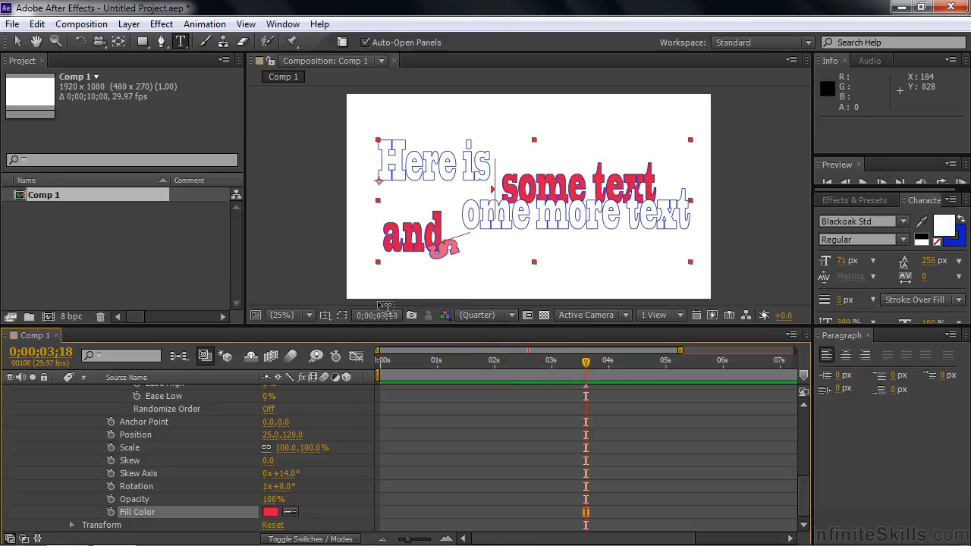
- Collapse the Advanced options and set Range Selector 1's Start to 0% and End to 100% at 0;00;00;00
scroll(804, 501, "up", 1)
left_click_drag(804, 494, 799, 445)
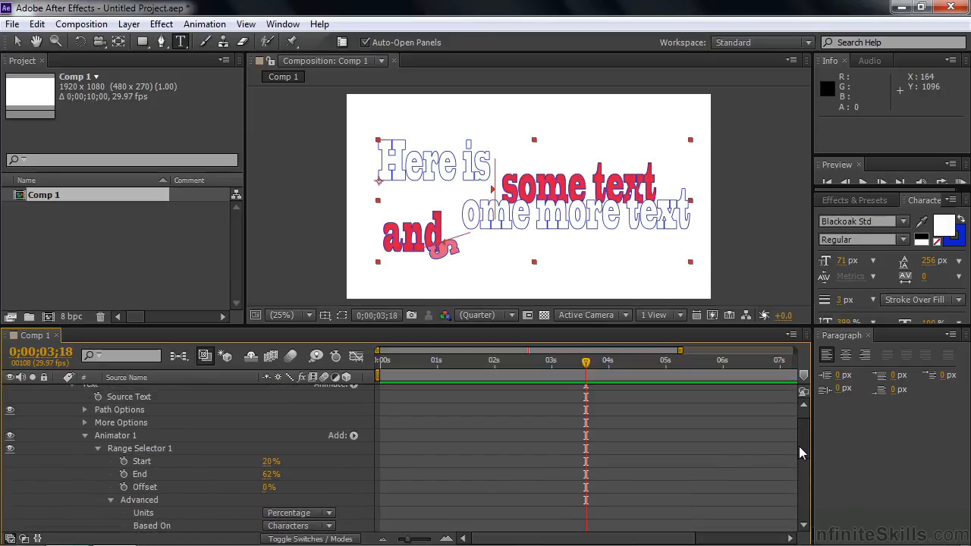
scroll(798, 449, "down", 1)
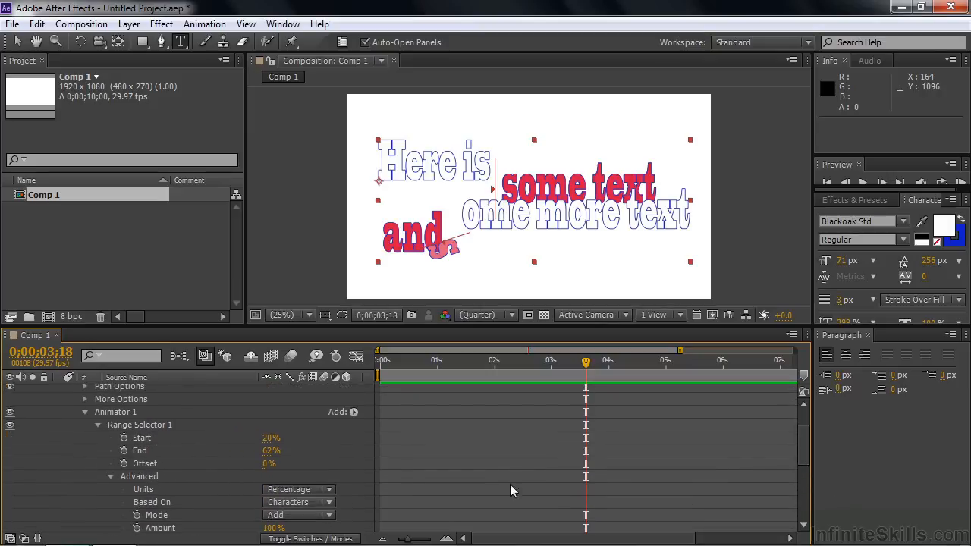
left_click(111, 477)
left_click_drag(589, 367, 357, 388)
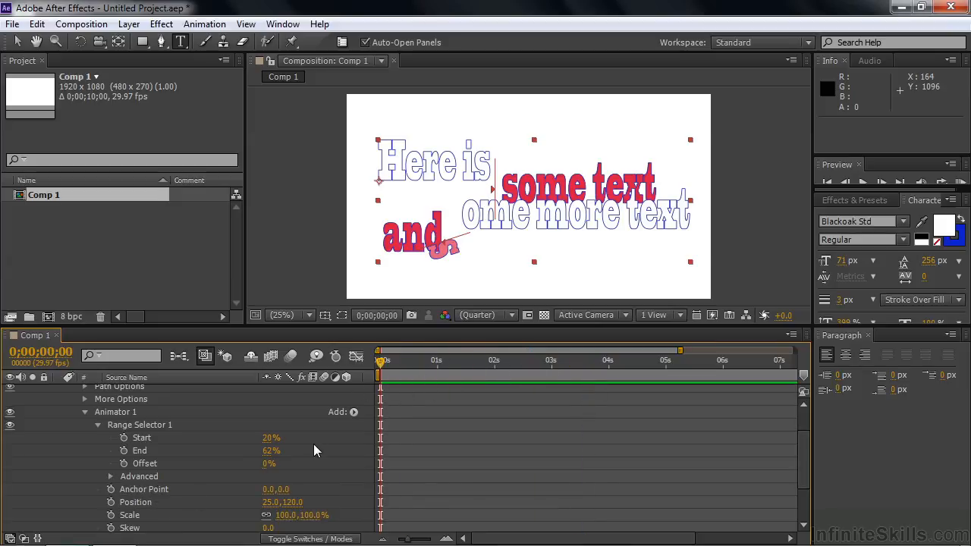
left_click_drag(266, 439, 184, 441)
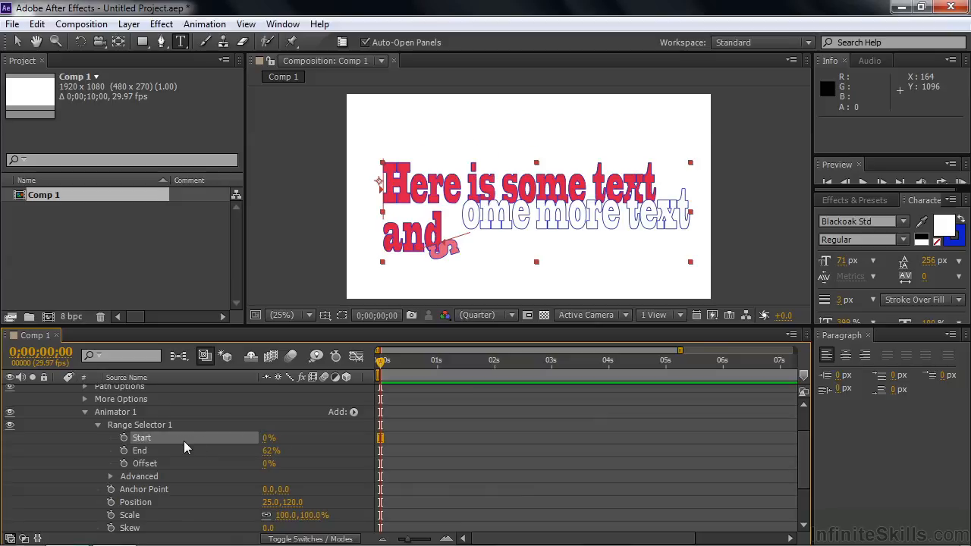
left_click_drag(267, 458, 553, 458)
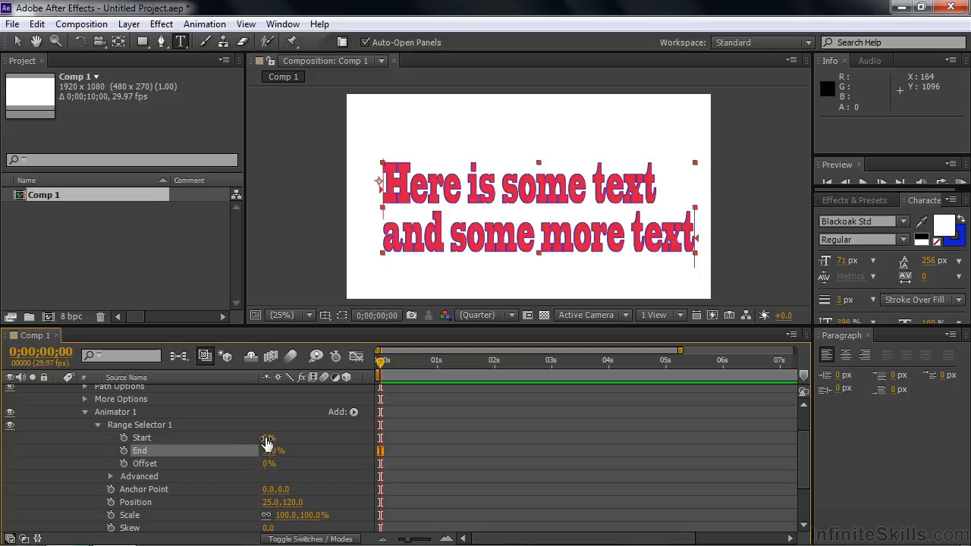
mouse_move(267, 444)
left_mouse_down()
mouse_move(362, 459)
mouse_move(253, 446)
left_mouse_up()
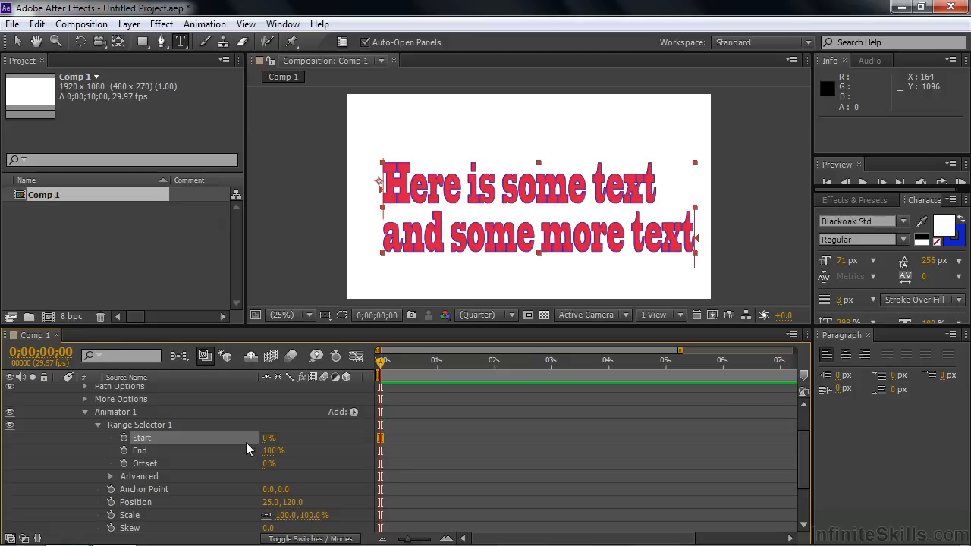
- Keyframe the range selector's Start at 0% at 0;00;00;00 and 100% at 0;00;02;29, and preview the animation
left_click(124, 437)
left_click_drag(383, 361, 549, 361)
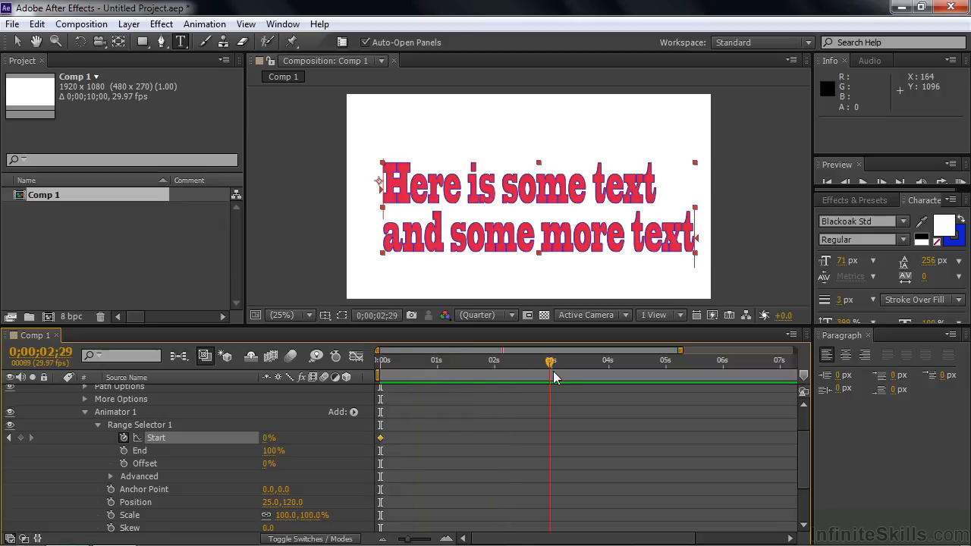
left_click_drag(268, 441, 318, 441)
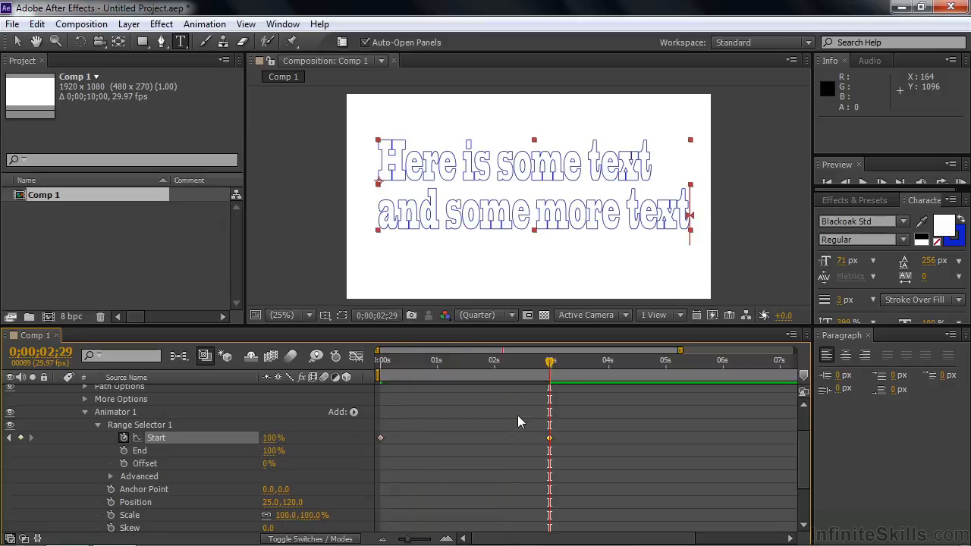
left_click_drag(552, 362, 458, 362)
key("Home")
key("space")
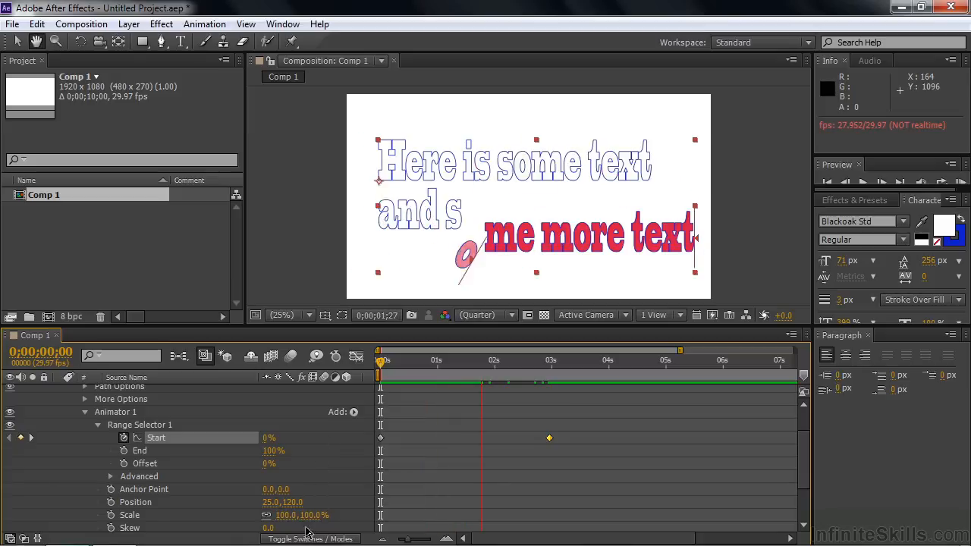
key("space")
- Move the 100% Start keyframe to 0;00;02;00 and play the faster text animation from the beginning
left_click_drag(549, 438, 496, 440)
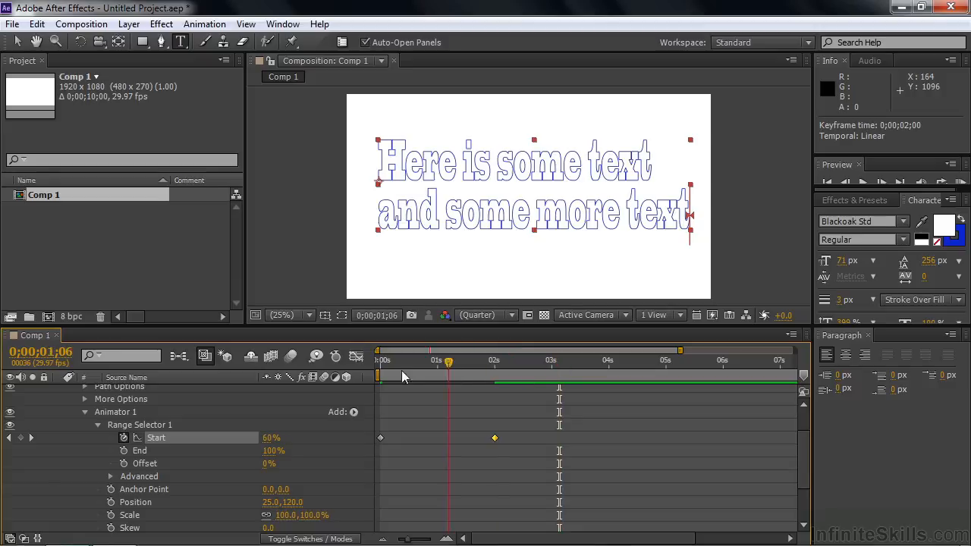
key("Home")
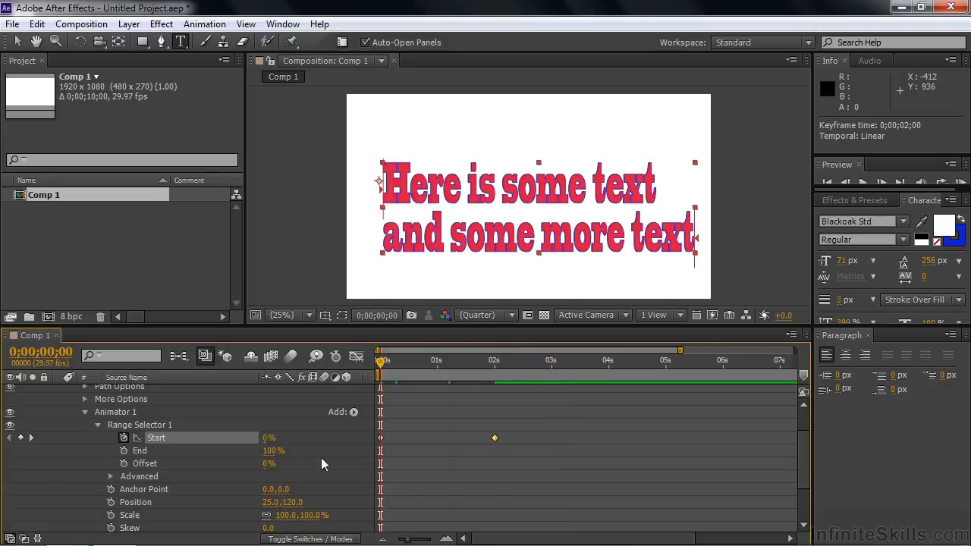
scroll(801, 455, "up", 3)
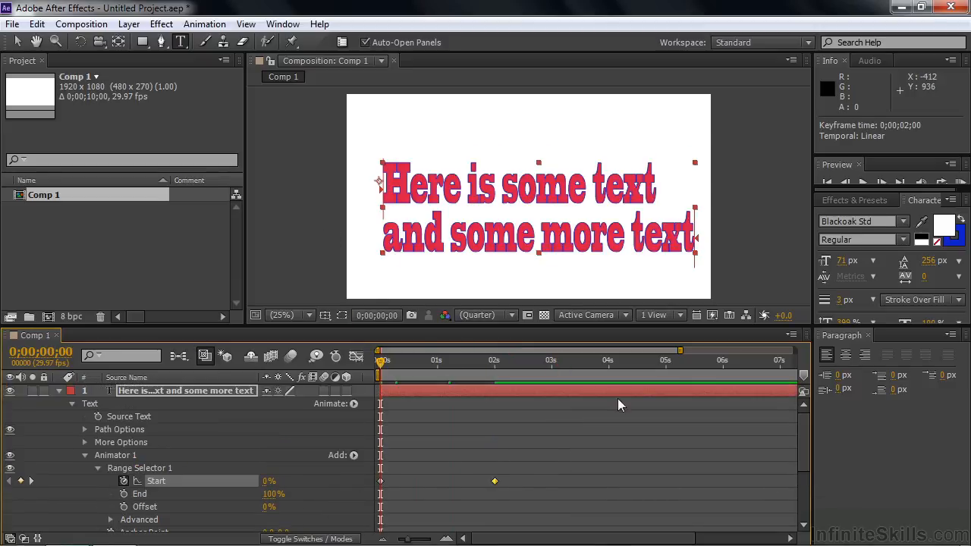
left_click(19, 410)
key("space")
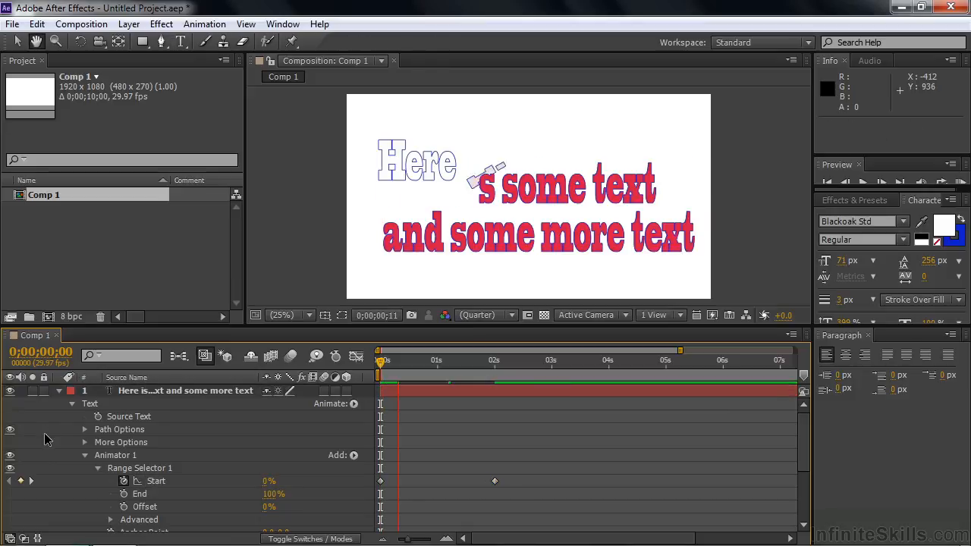
key("ctrl+t")
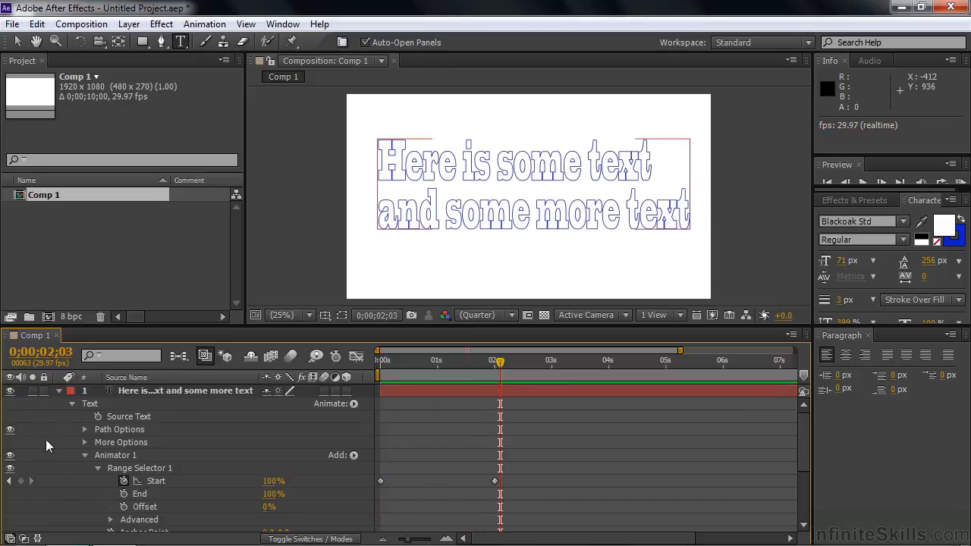
left_click_drag(500, 362, 377, 388)
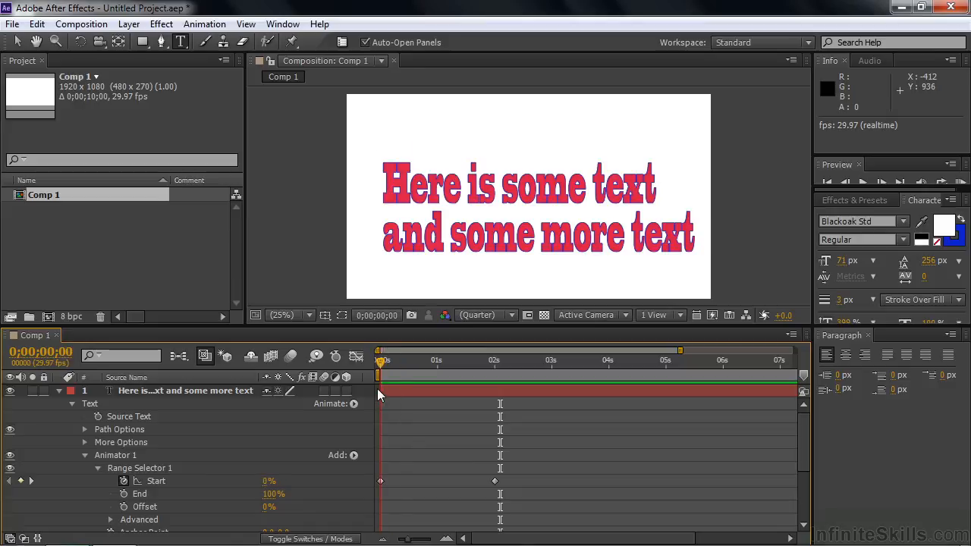
- Set the animator's opacity to 0% and play the text animation from the start
left_click_drag(805, 437, 791, 488)
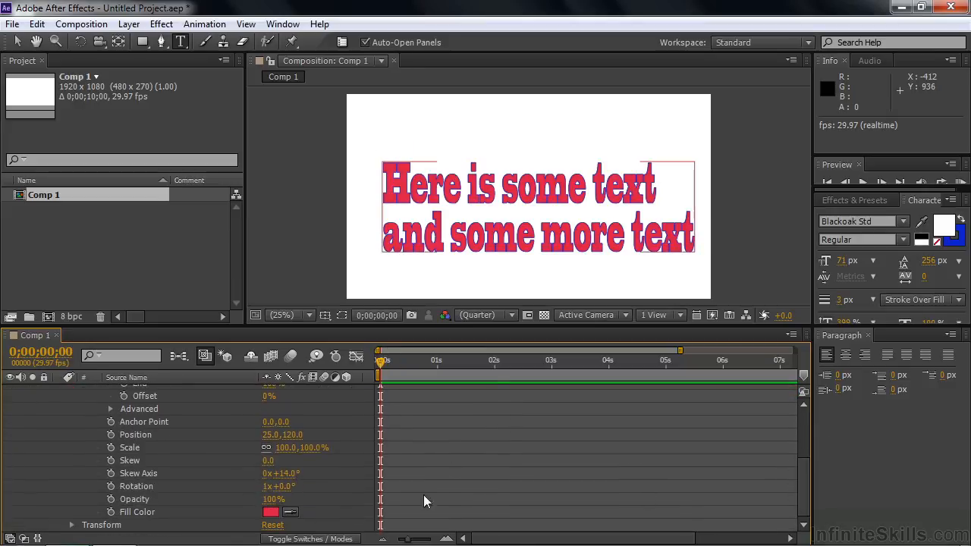
left_click_drag(271, 505, 155, 505)
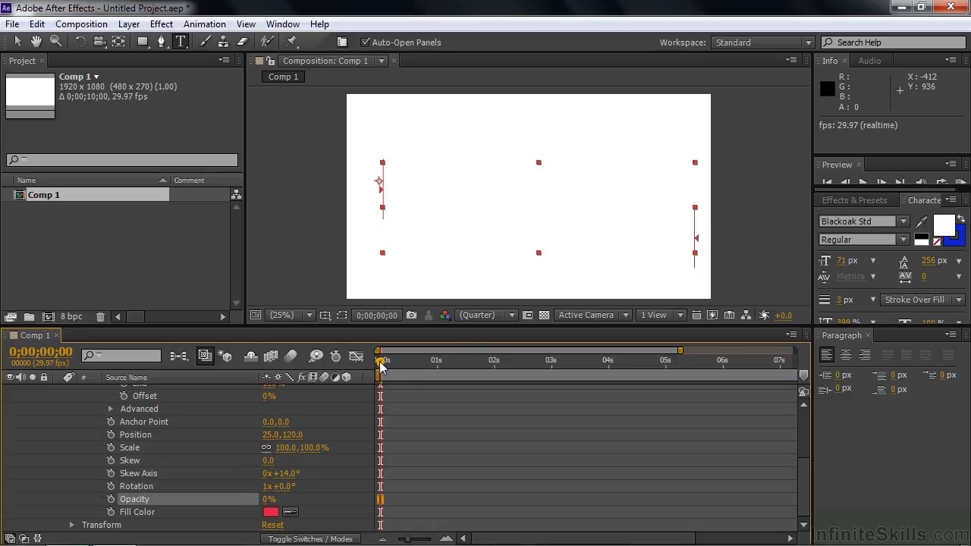
key("space")
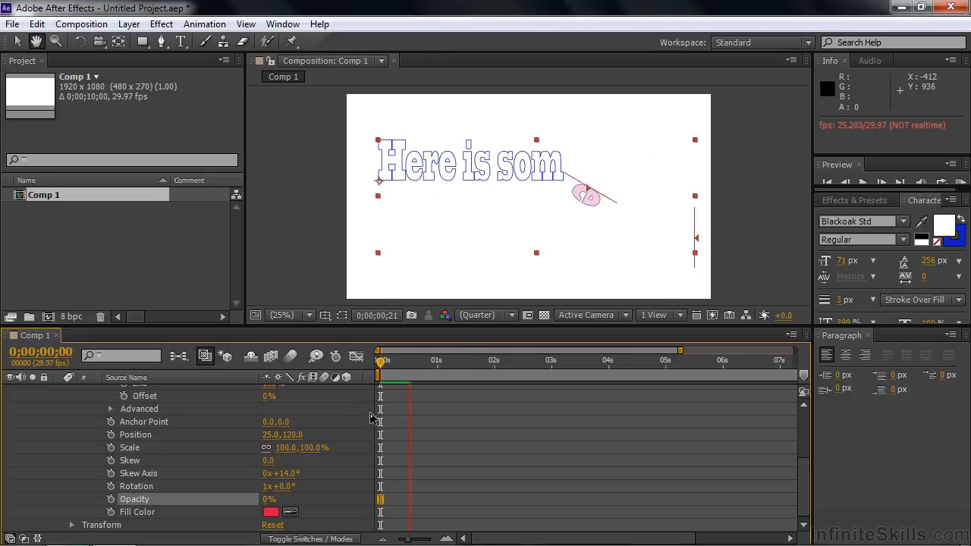
key("ctrl+t")
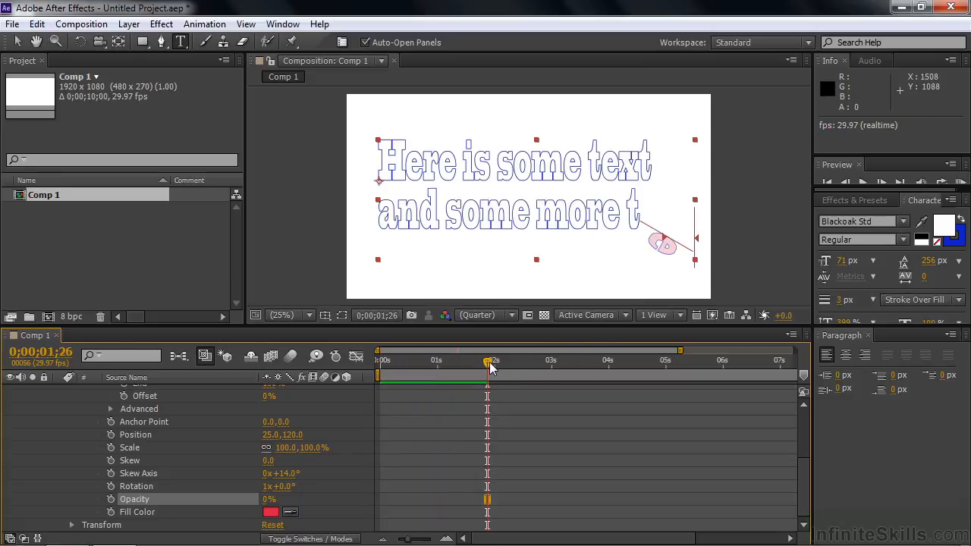
left_click_drag(489, 367, 380, 362)
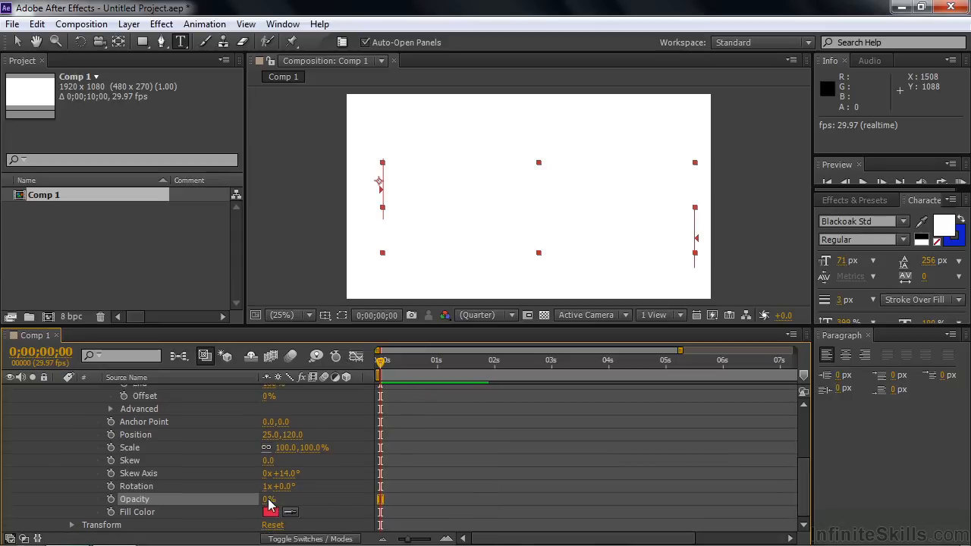
- Set the animator's opacity to 29% and delete all of the range selector's Start keyframes
left_click_drag(270, 501, 291, 501)
left_click_drag(809, 496, 806, 437)
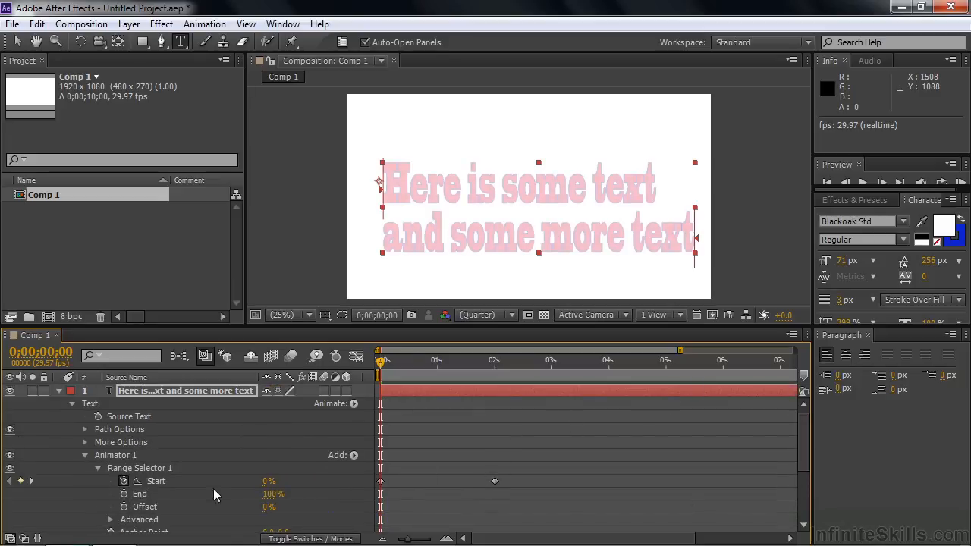
left_click(151, 484)
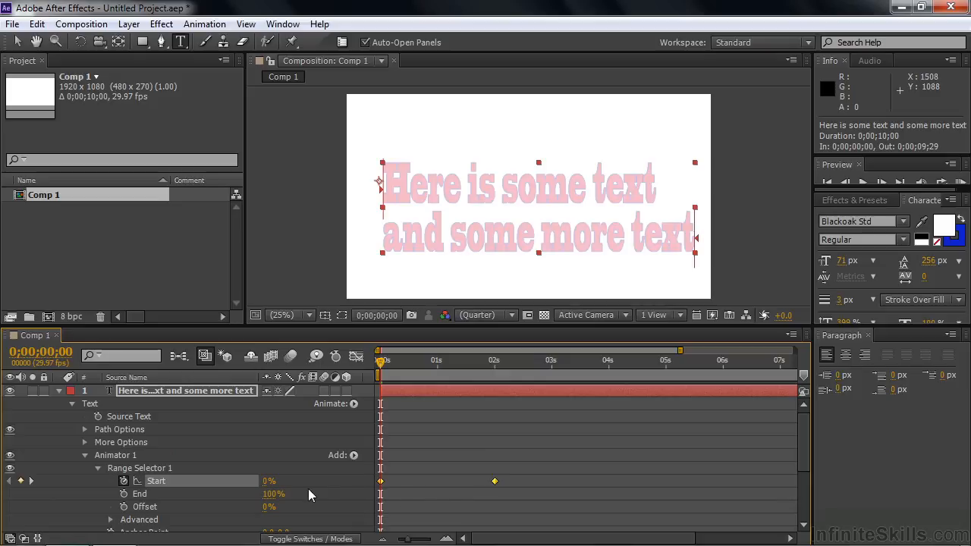
key("Delete")
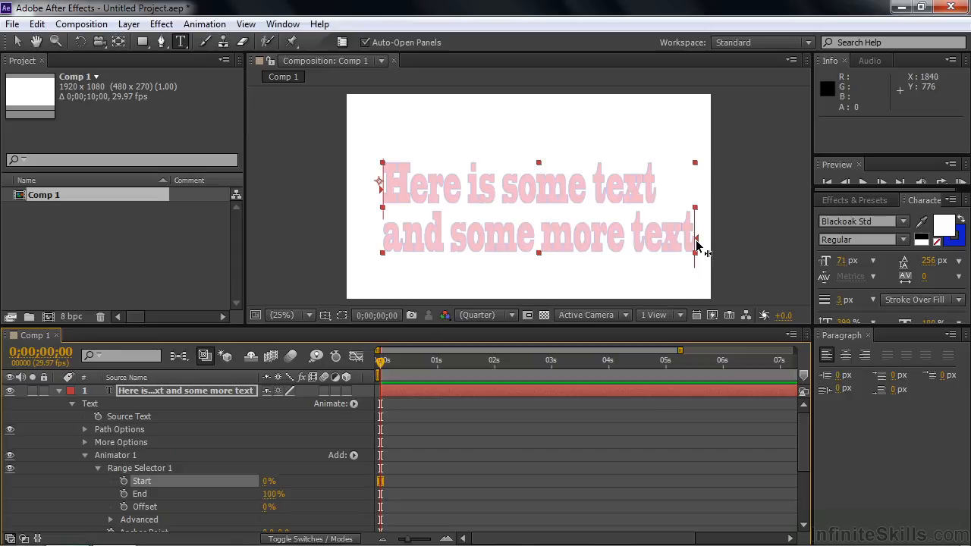
- Raise Range Selector 1's Start to 100% so that no characters are affected
left_click_drag(270, 495, 381, 497)
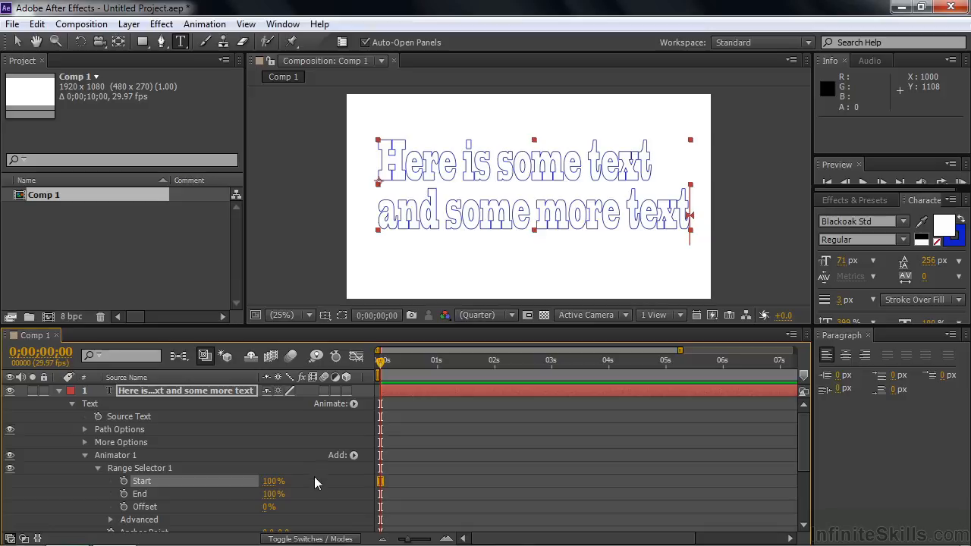
left_click_drag(270, 486, 293, 481)
left_click_drag(805, 440, 797, 479)
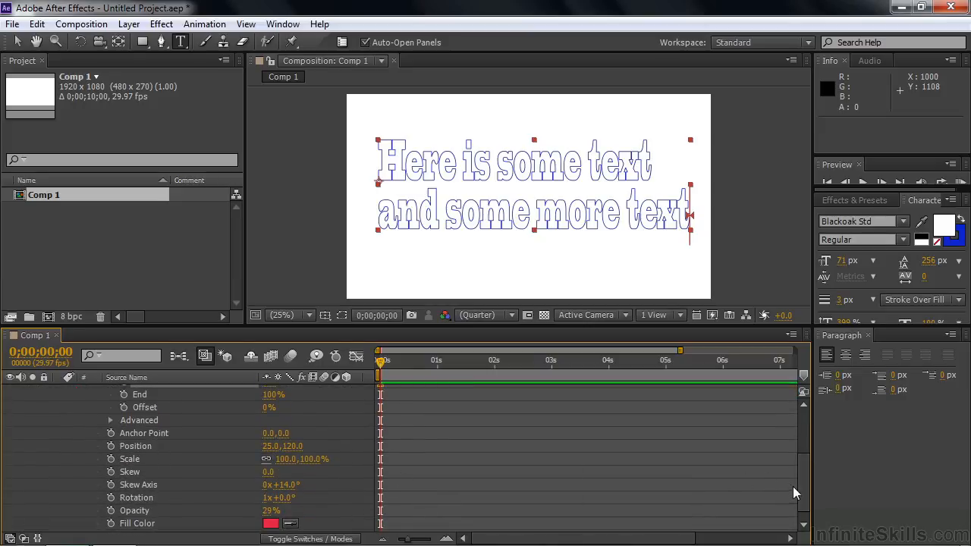
left_click_drag(801, 494, 799, 472)
- Set the range selector's Start to 56% and the animator's position to 917.0, 120.0
left_click_drag(279, 439, 245, 437)
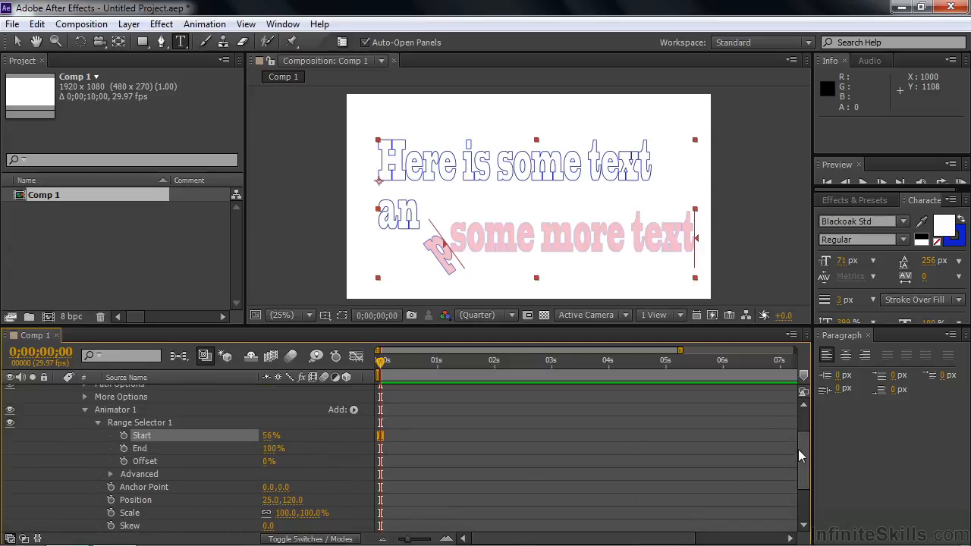
left_click_drag(801, 456, 801, 483)
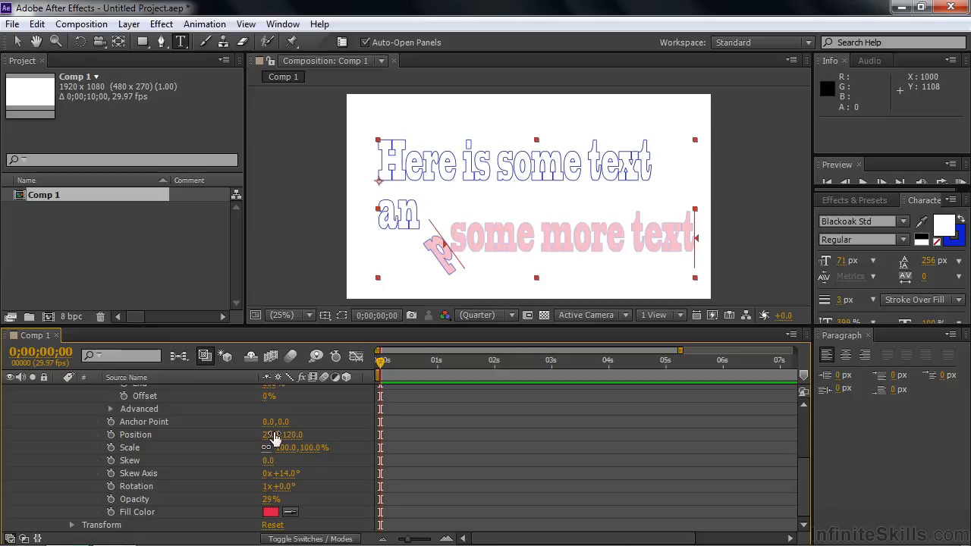
left_click_drag(275, 439, 968, 464)
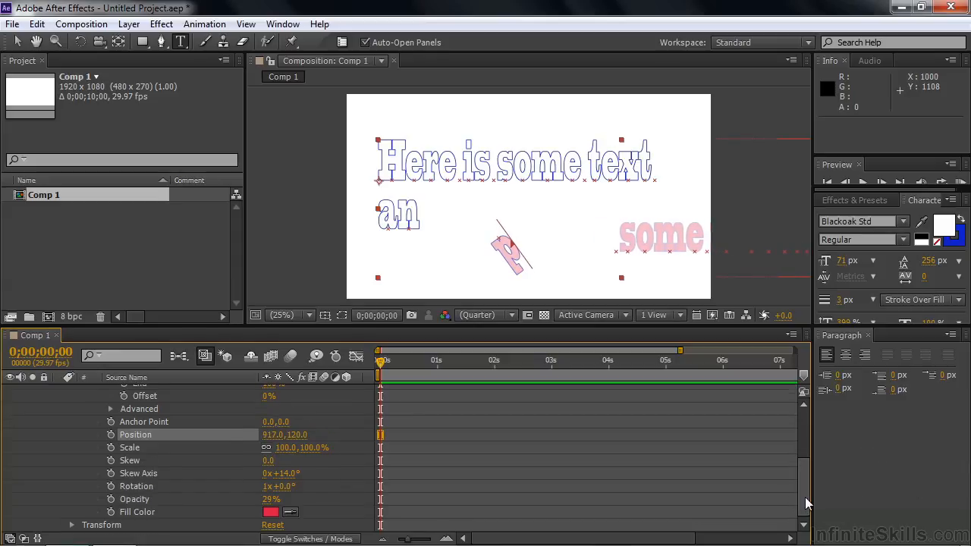
- Keyframe Range Selector 1's Start from 100% at the beginning to 0% at 0;00;02;05
left_click_drag(805, 497, 809, 425)
left_click_drag(271, 481, 384, 493)
left_click(125, 482)
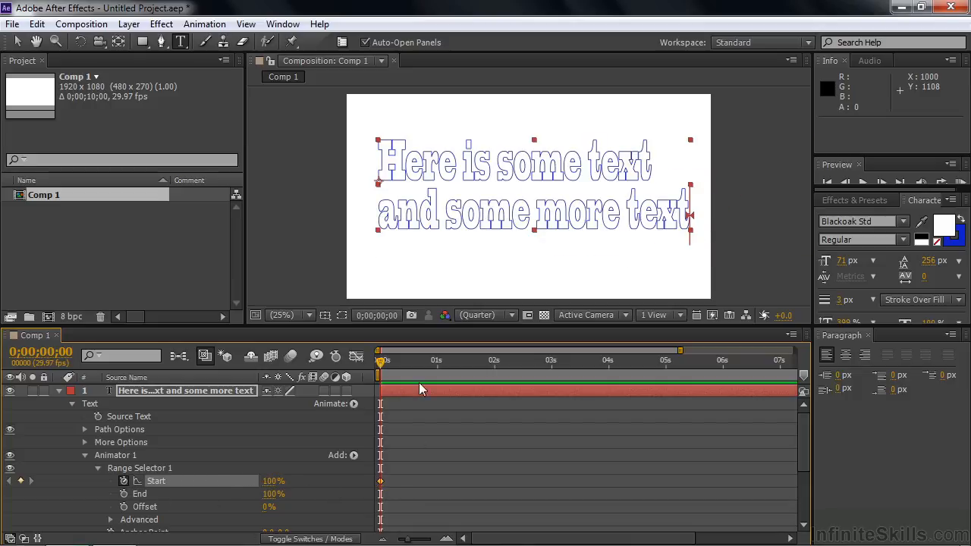
left_click_drag(434, 374, 504, 374)
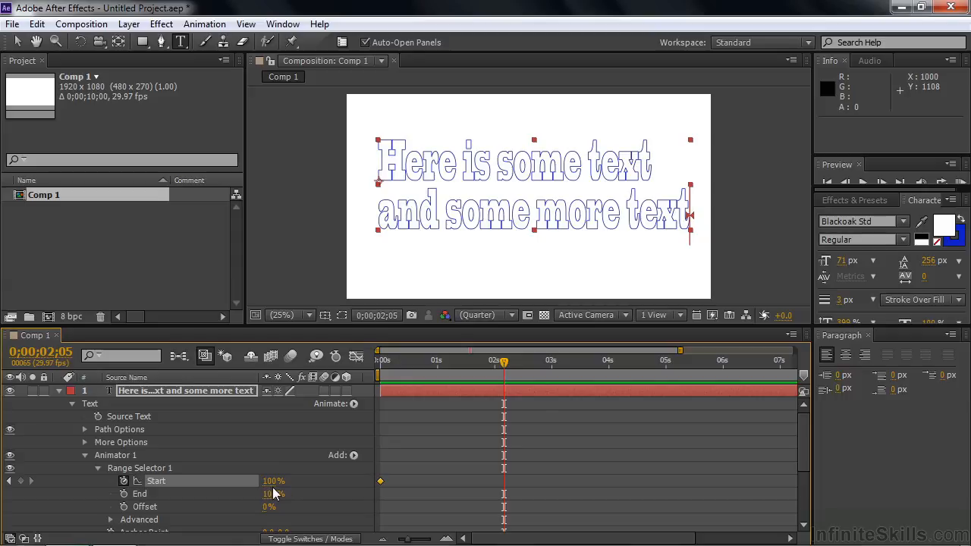
left_click_drag(273, 482, 114, 476)
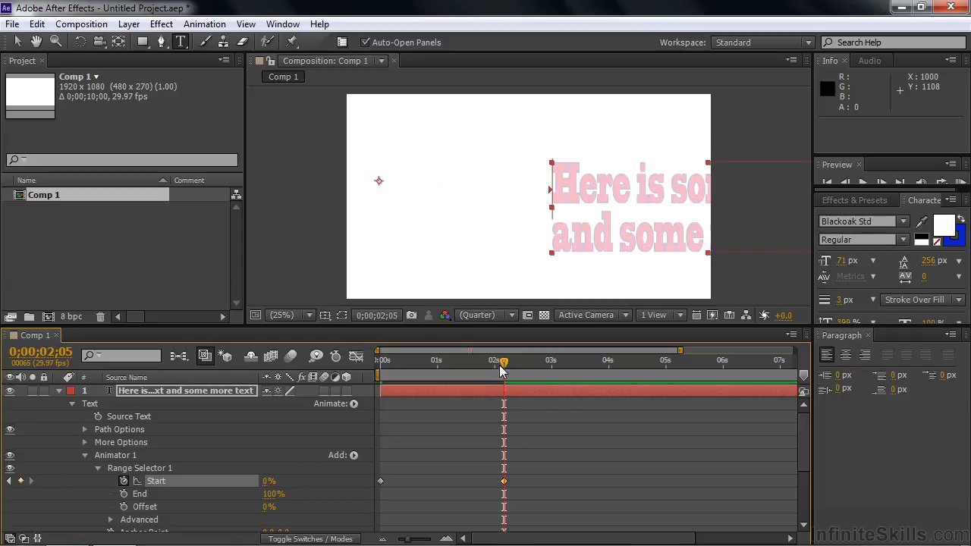
- Play the Start animation from the beginning and return to the first frame
key("Home")
key("space")
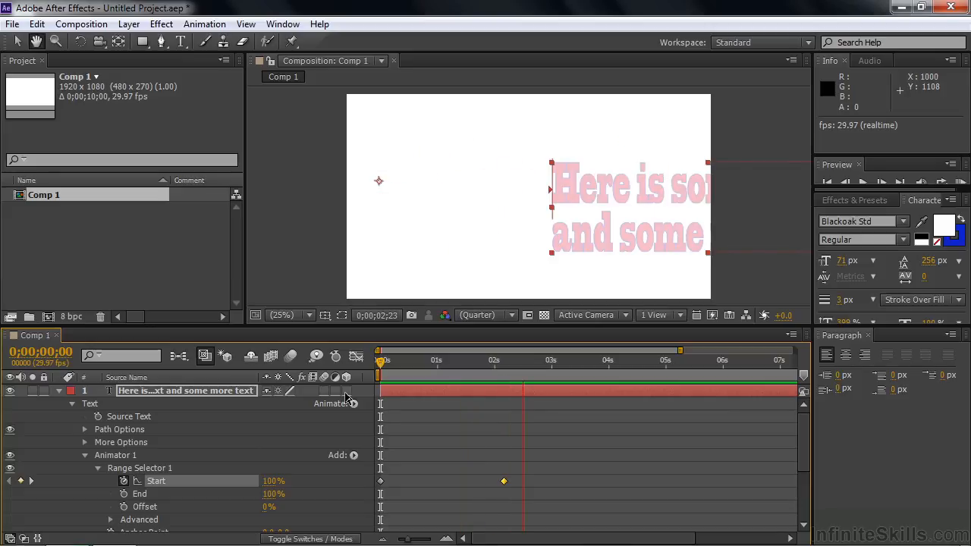
key("space")
key("Home")
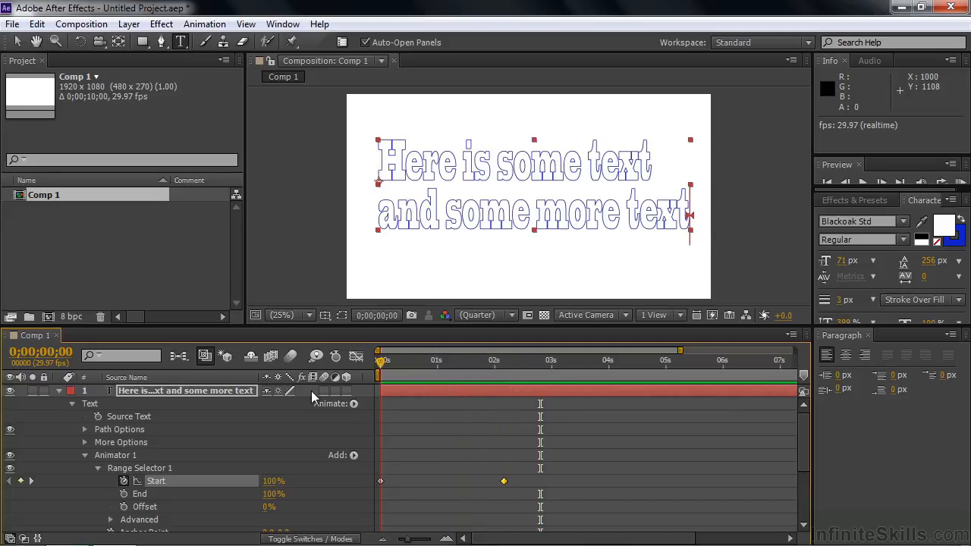
- Remove the Start keyframes, set Start to 0%, and keyframe the range selector's End at 0% on the first frame
left_click(123, 494)
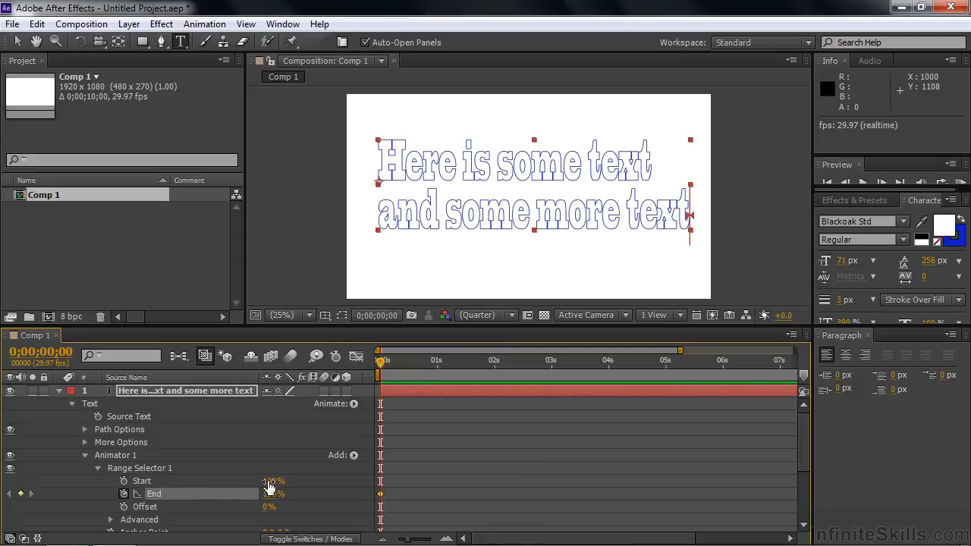
left_click_drag(269, 486, 194, 486)
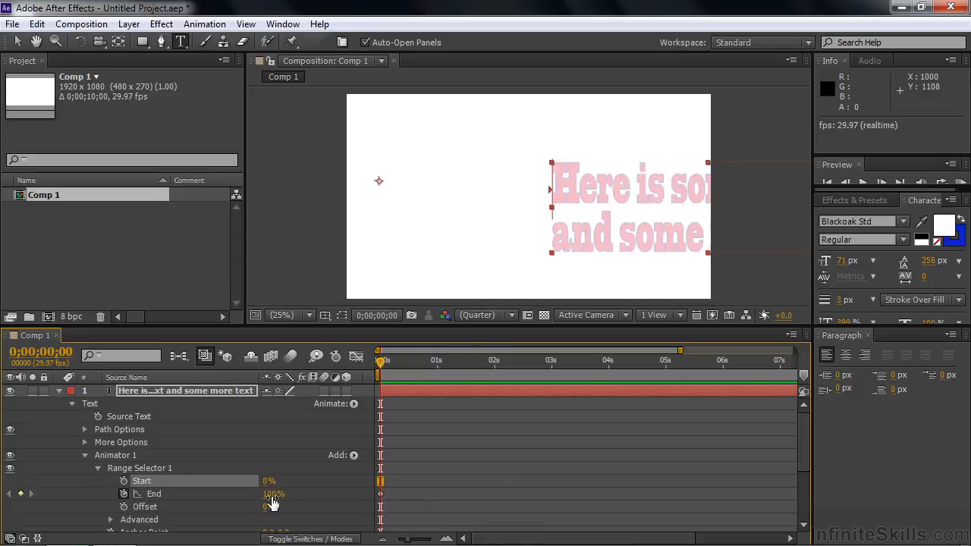
left_click_drag(271, 500, 154, 495)
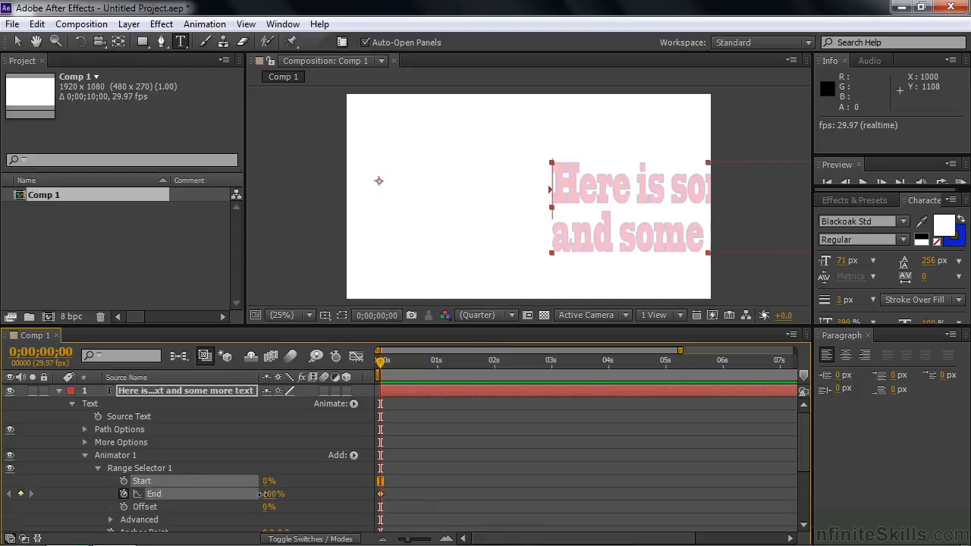
left_click(145, 495)
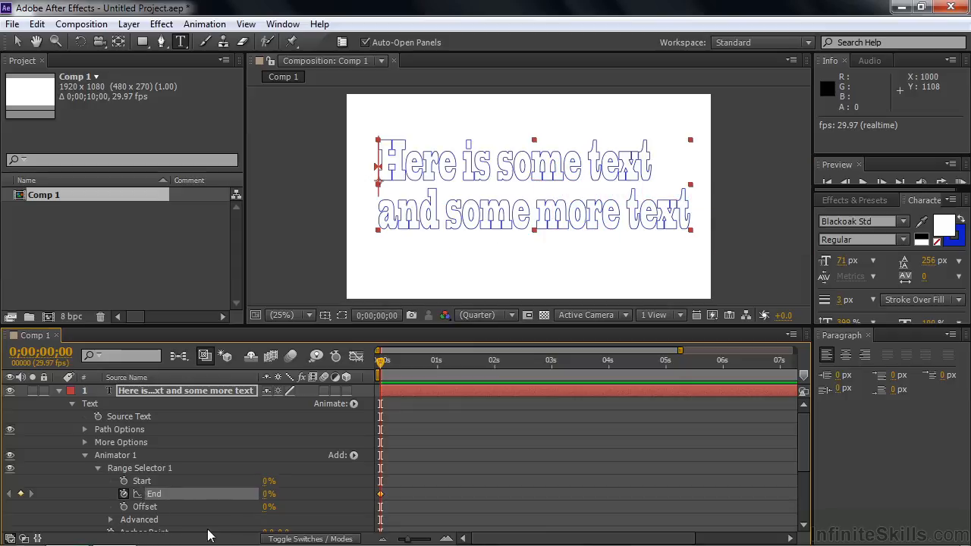
- Set the range selector's End to 11% and turn off its keyframing
left_click_drag(266, 494, 283, 495)
left_click_drag(298, 497, 229, 497)
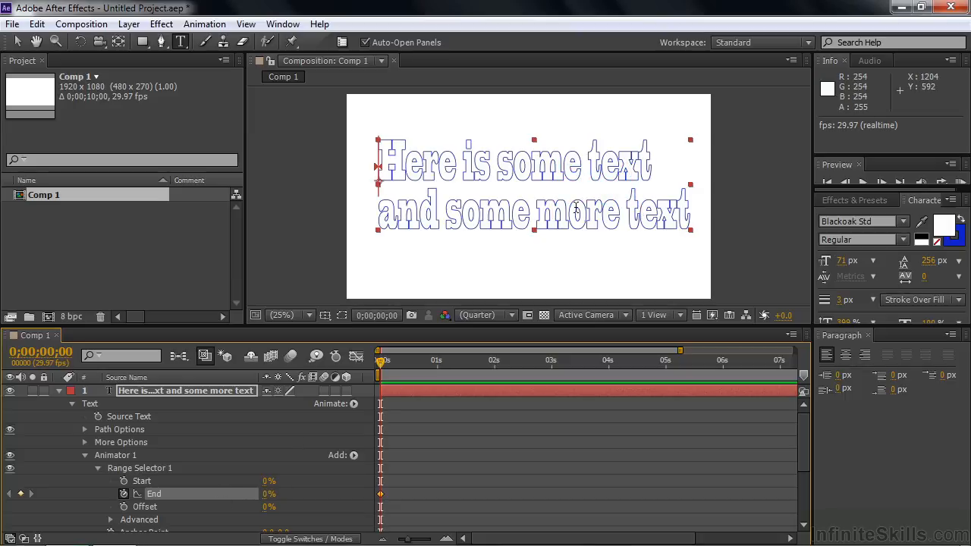
mouse_move(279, 493)
left_mouse_down()
mouse_move(338, 502)
mouse_move(261, 495)
left_mouse_up()
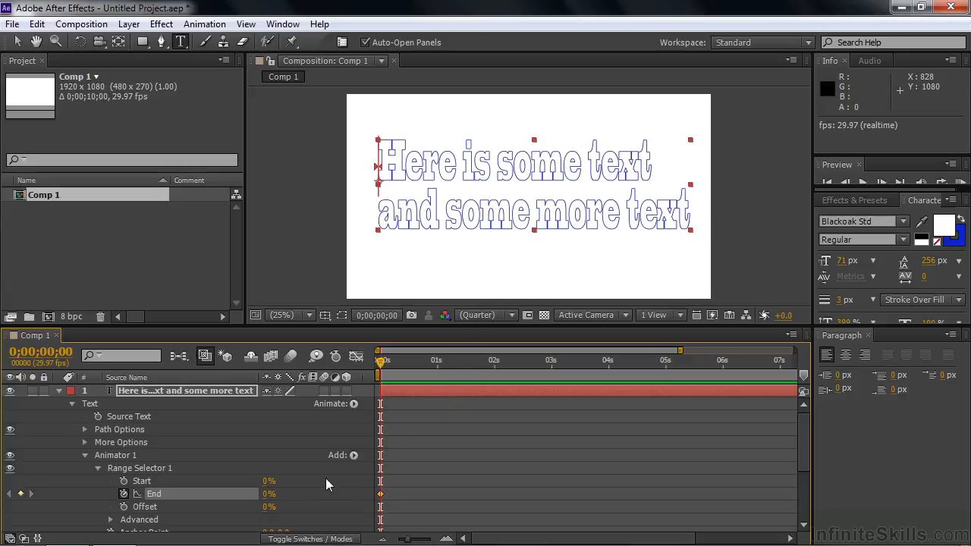
left_click_drag(266, 497, 271, 494)
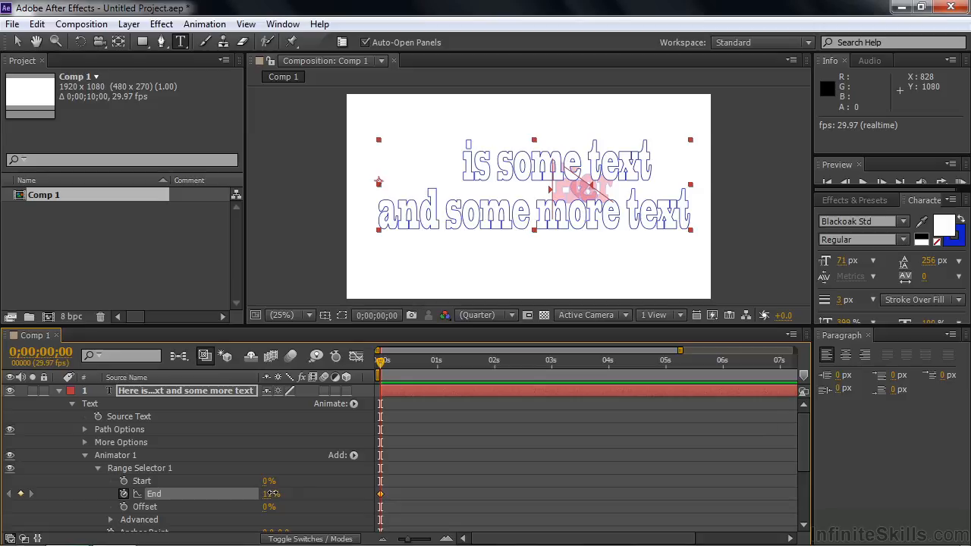
- Set the range selector's Offset to -11% and scrub it up to -10% so the first letter is affected
left_click_drag(807, 423, 808, 449)
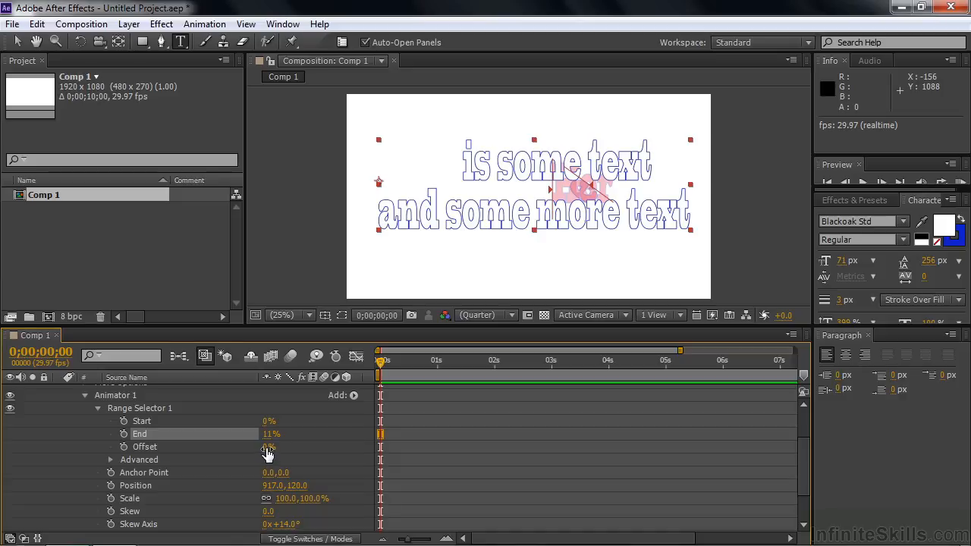
key("BackSpace")
type("-11")
key("Tab")
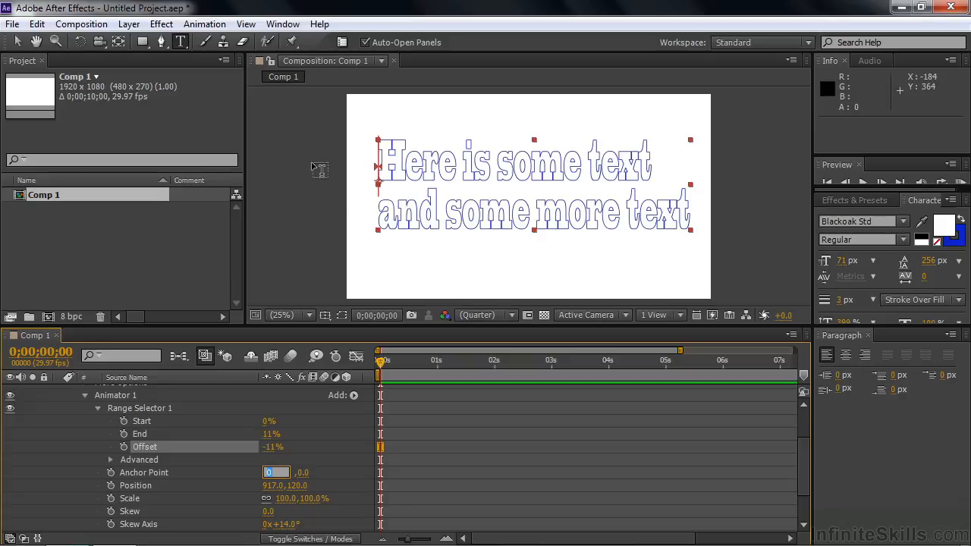
mouse_move(269, 447)
left_mouse_down()
mouse_move(303, 449)
mouse_move(275, 453)
left_mouse_up()
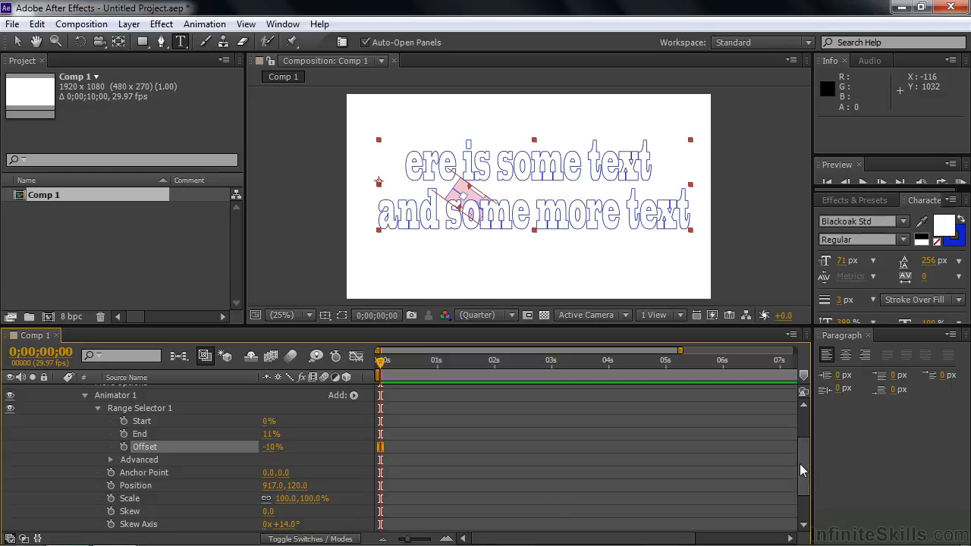
- Set the animator's position to 0.0, 0.0
left_click_drag(803, 470, 802, 495)
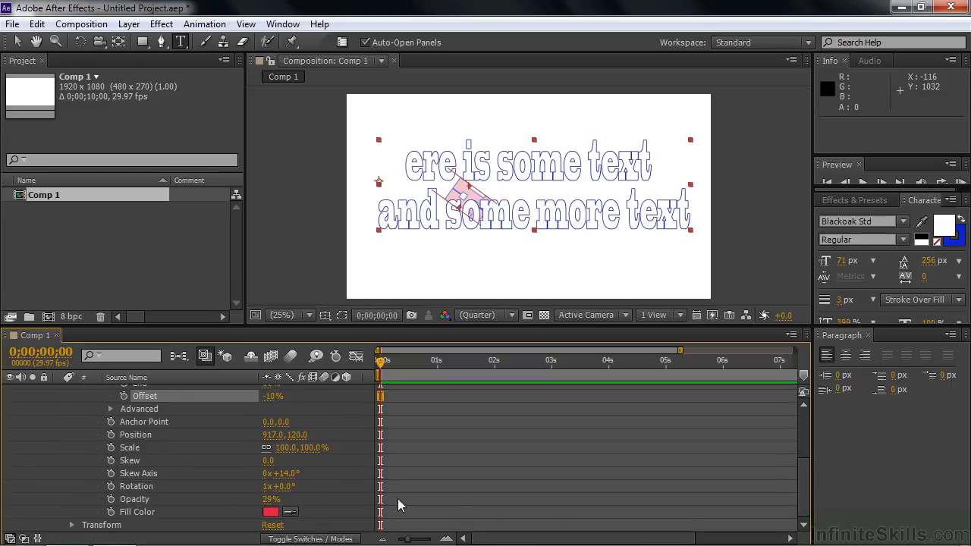
left_click(273, 434)
key("Tab")
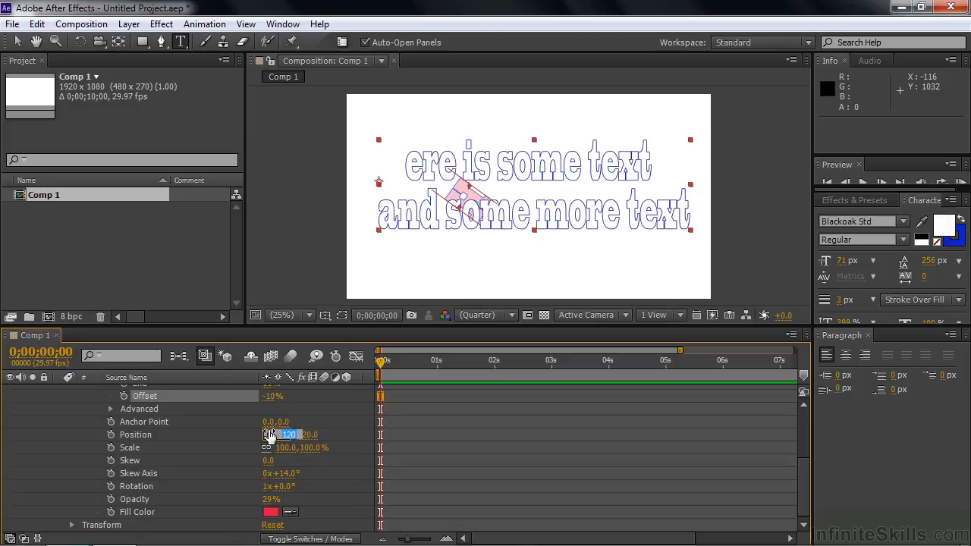
type("0")
key("Tab")
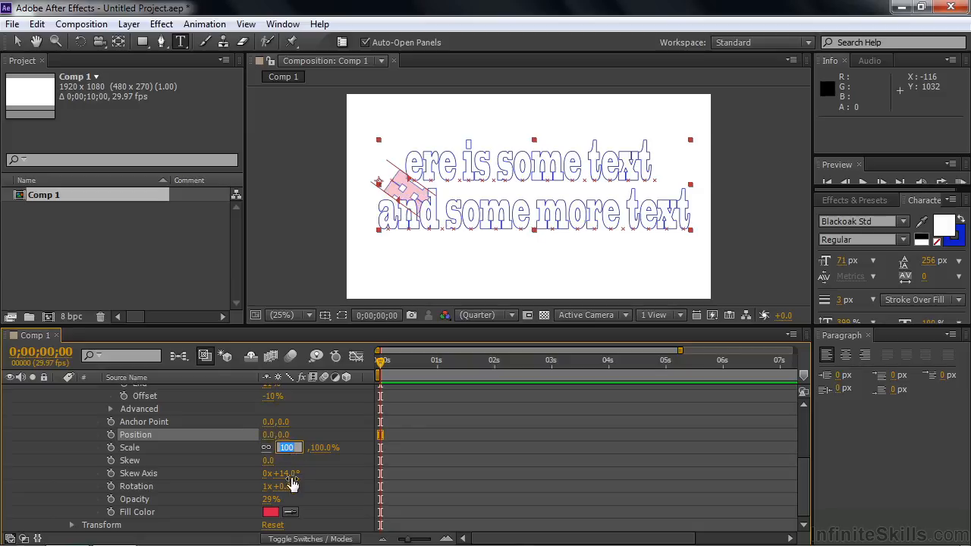
- Set the animator's scale to 171% and its opacity to 100%
left_click(229, 457)
left_click_drag(286, 448, 354, 460)
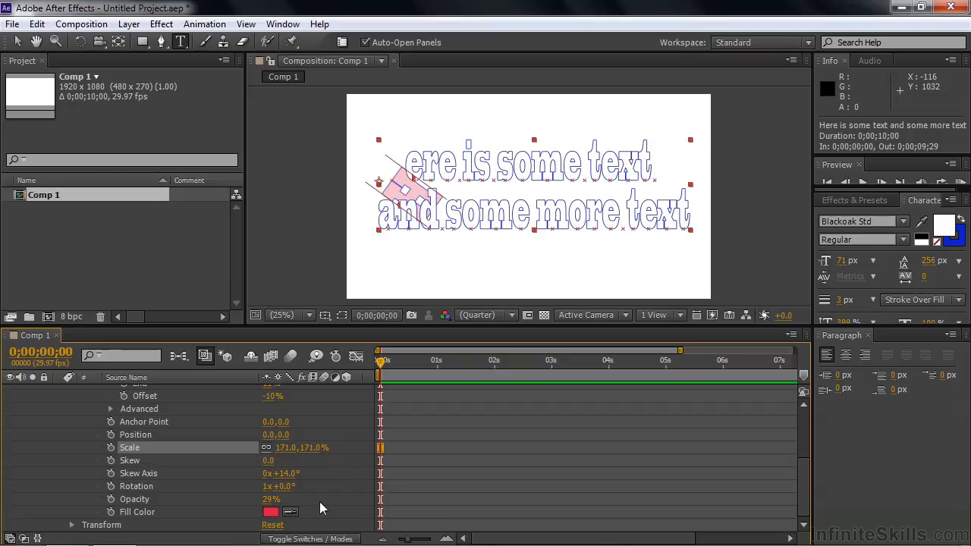
left_click_drag(276, 497, 725, 506)
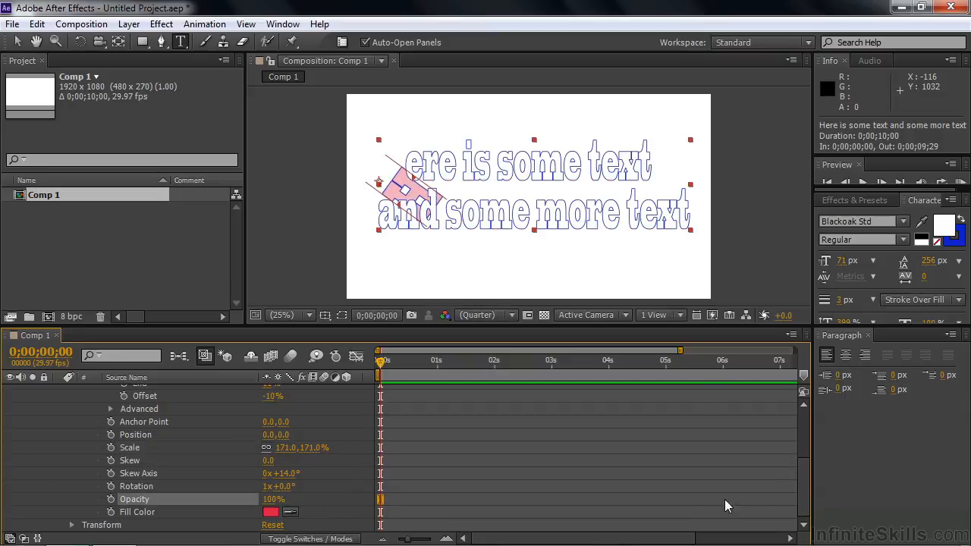
- Keyframe the range selector's Offset from -11% on the first frame to 100% at 0;00;01;09
left_click_drag(801, 507, 797, 471)
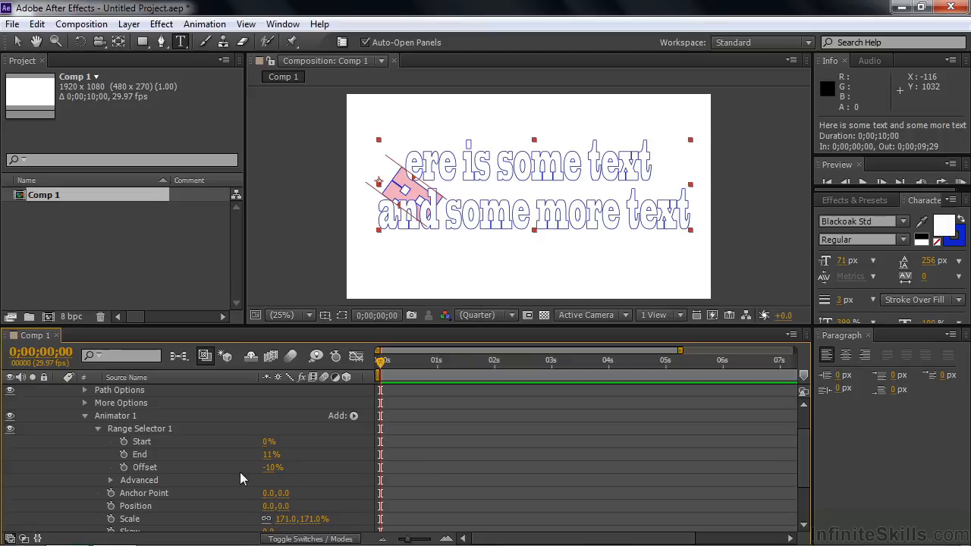
mouse_move(273, 469)
left_mouse_down()
mouse_move(353, 470)
mouse_move(274, 474)
left_mouse_up()
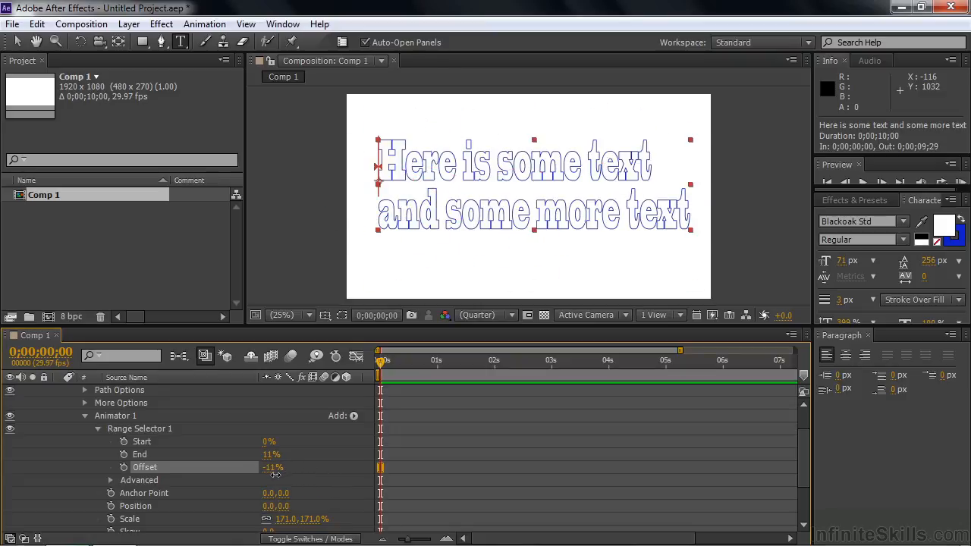
left_click(124, 467)
left_click_drag(381, 360, 454, 364)
left_click_drag(265, 474, 350, 469)
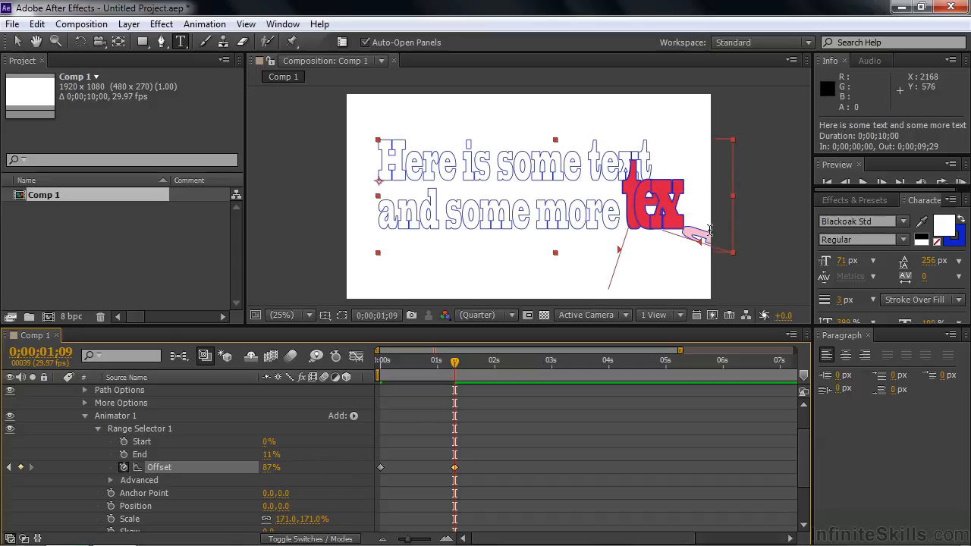
left_click_drag(271, 469, 281, 472)
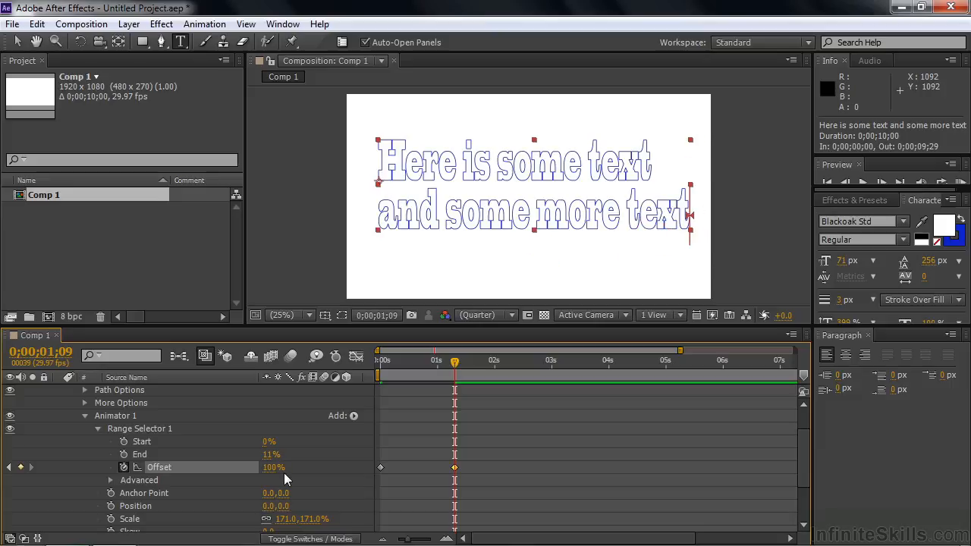
- Add an Offset keyframe with a lowered value about one second further on, and one at 100% at 0;00;03;23
left_click_drag(455, 362, 518, 379)
left_click_drag(272, 470, 200, 470)
left_click_drag(522, 369, 595, 369)
left_click_drag(265, 472, 333, 480)
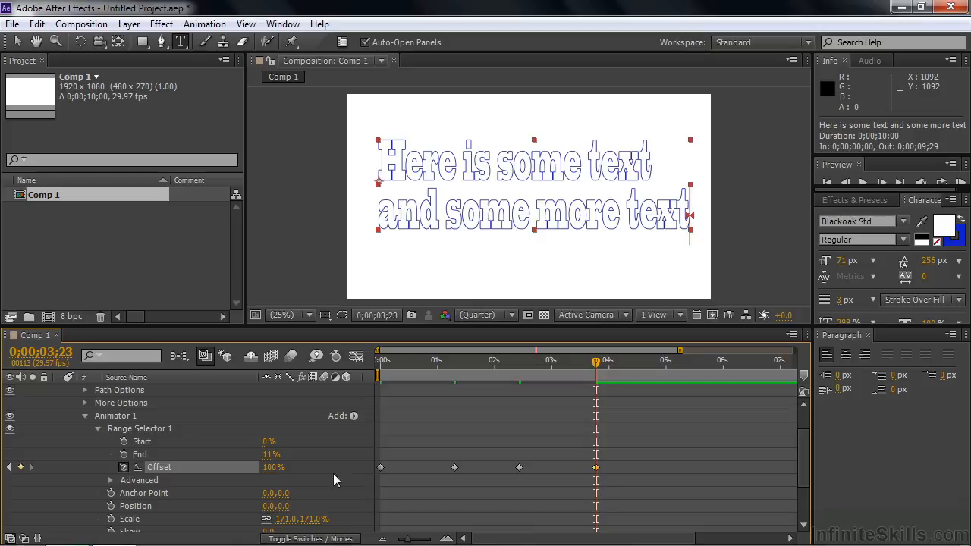
- Play the Offset animation from the beginning and scrub to 0;00;00;23 to inspect the affected letters
left_click_drag(577, 368, 380, 395)
key("space")
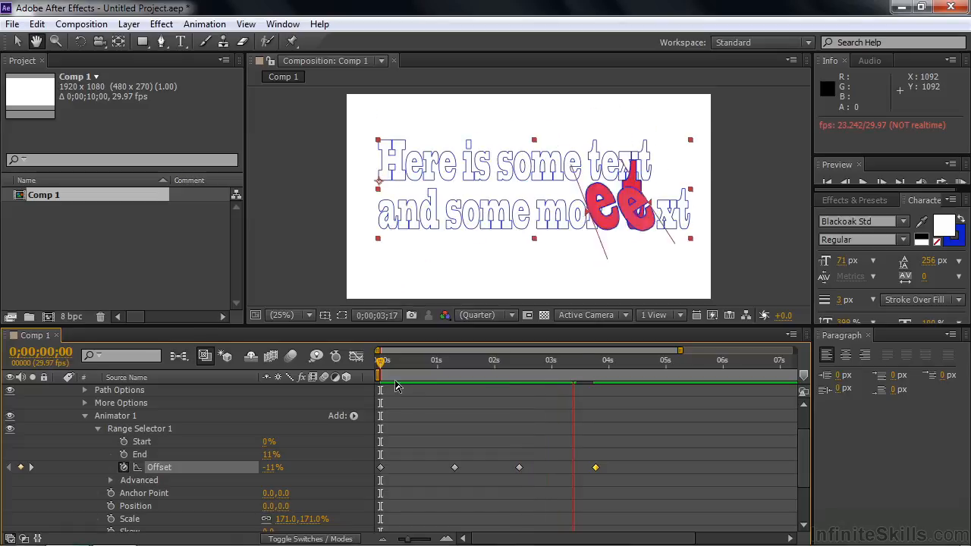
key("space")
left_click_drag(592, 364, 424, 362)
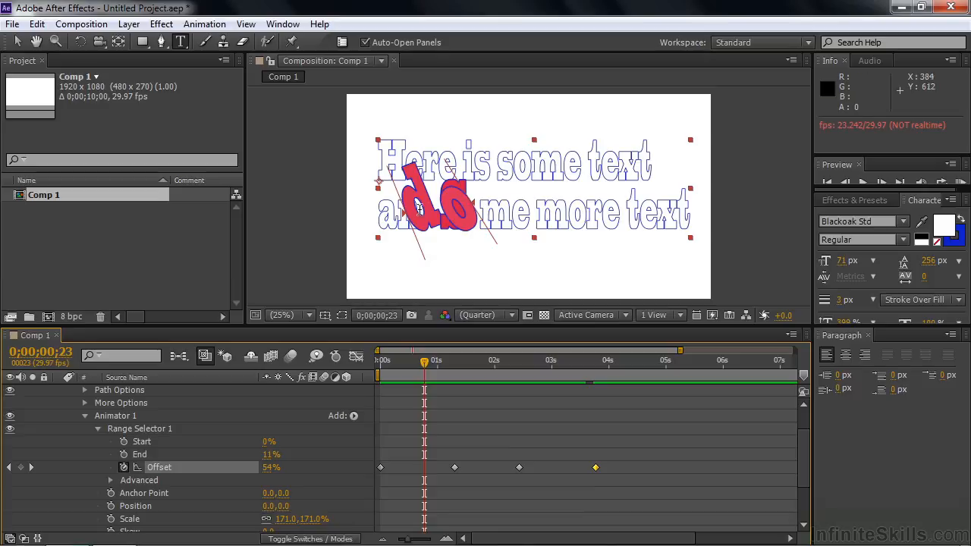
- Keyframe the animator's red fill color on the first frame and change it to yellow-green (B8D519) at 0;00;02;11
left_click_drag(801, 447, 801, 485)
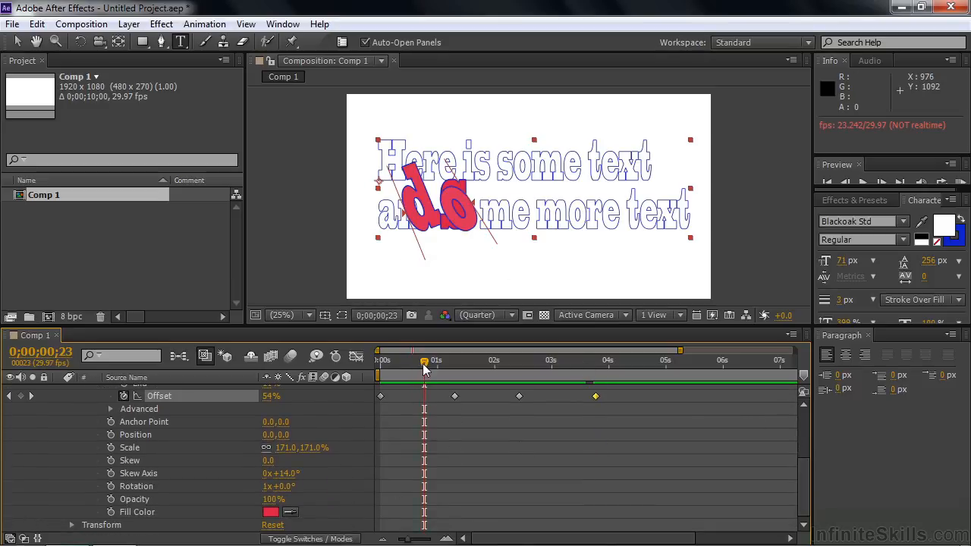
key("Home")
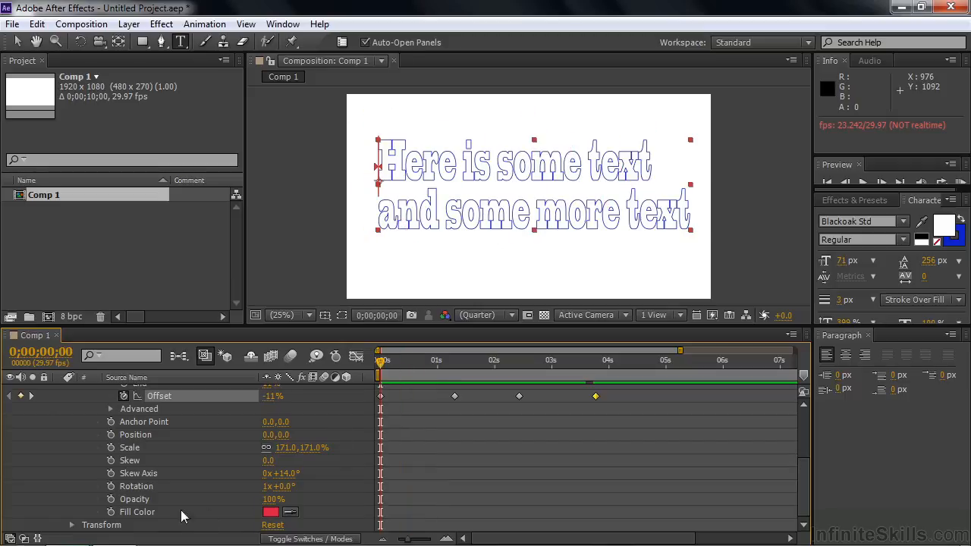
left_click(110, 513)
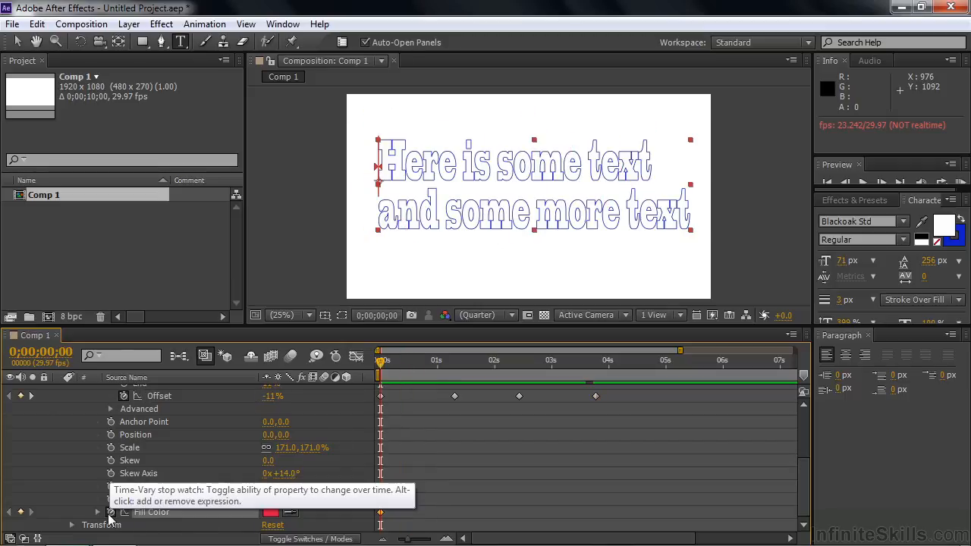
left_click_drag(382, 370, 516, 400)
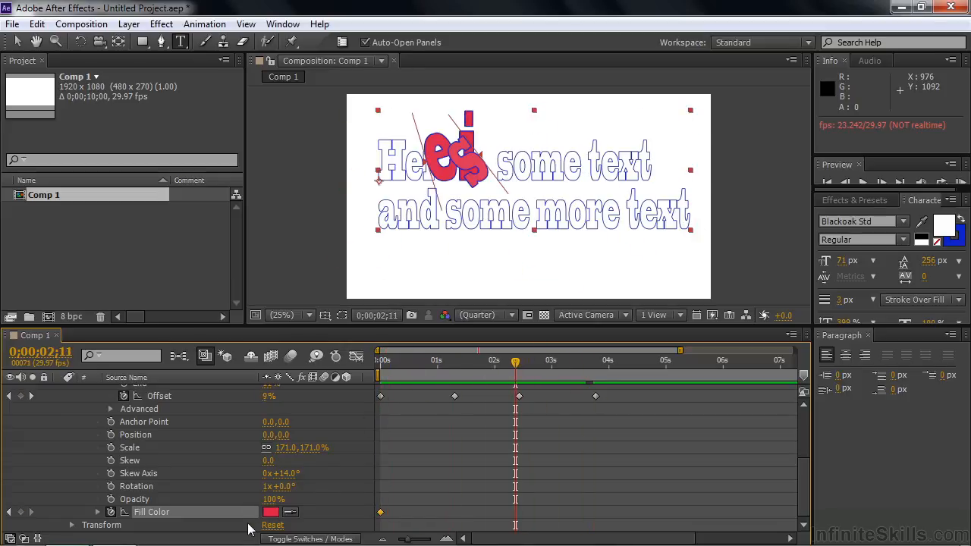
left_click(272, 513)
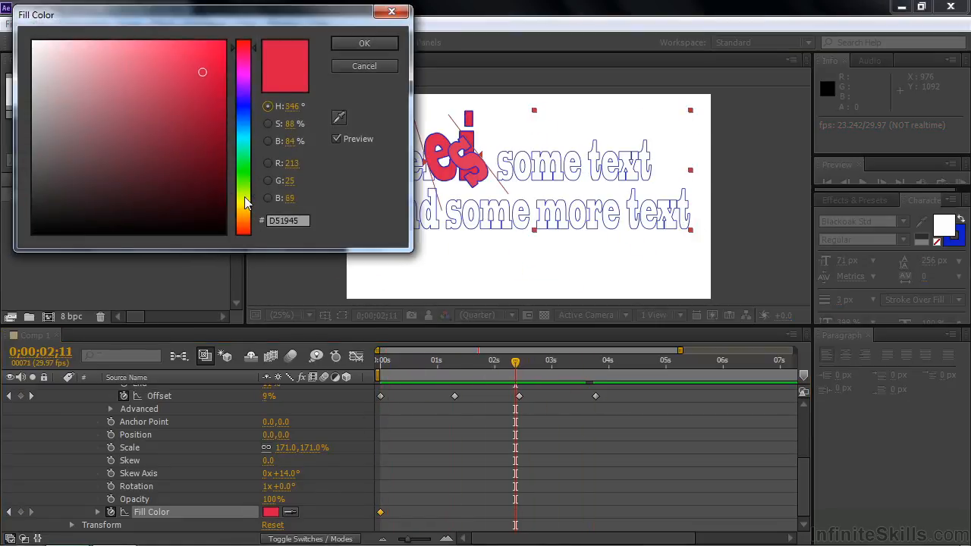
left_click(245, 203)
left_click(364, 43)
- Change the animator's fill color to blue at 0;00;03;22
left_click_drag(515, 370, 593, 386)
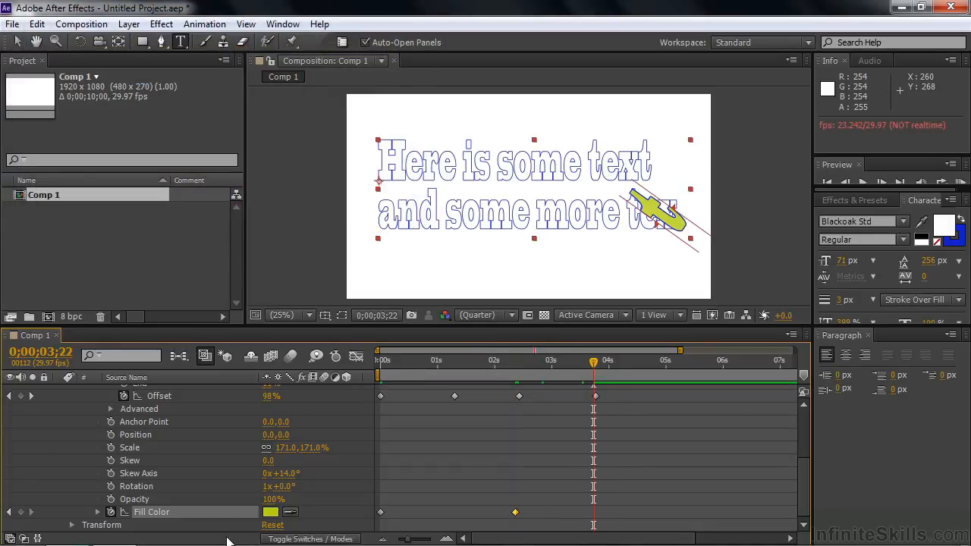
left_click(271, 513)
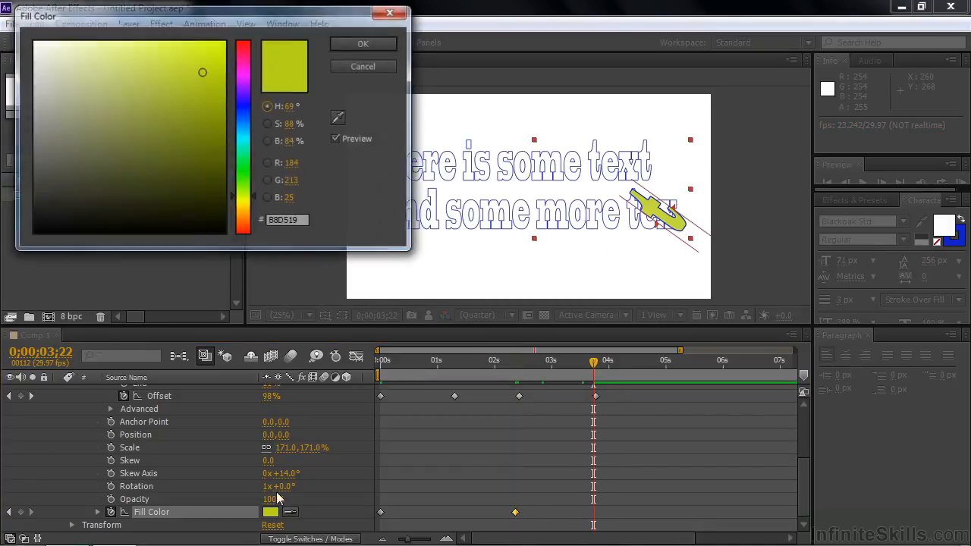
left_click(245, 115)
left_click(365, 44)
- Play the text animation from the beginning to review the moving range with its changing fill colors
left_click_drag(593, 363, 381, 418)
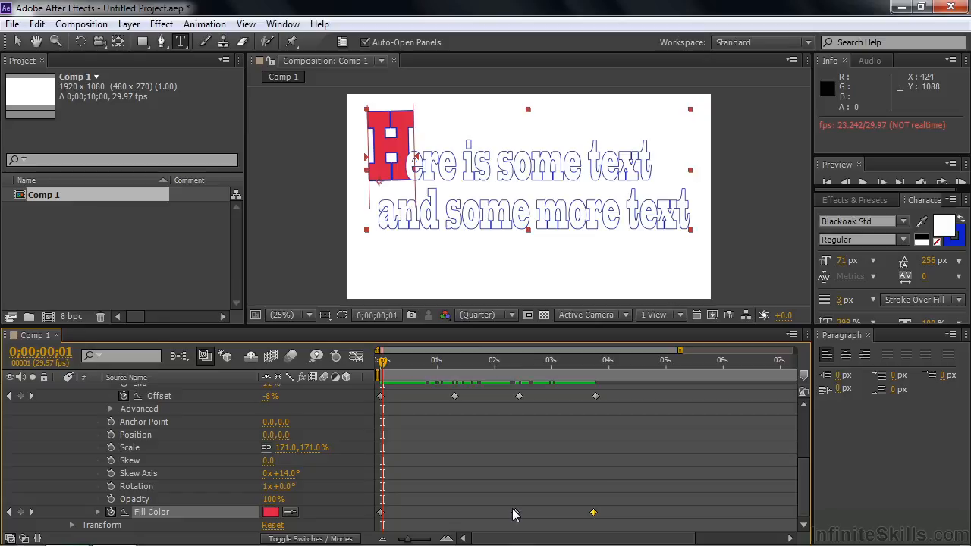
key("space")
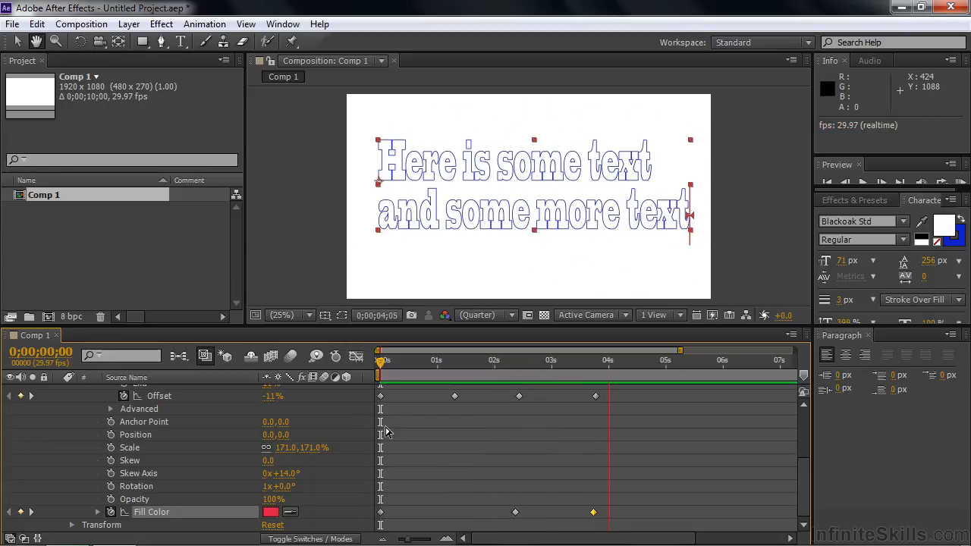
key("ctrl+t")
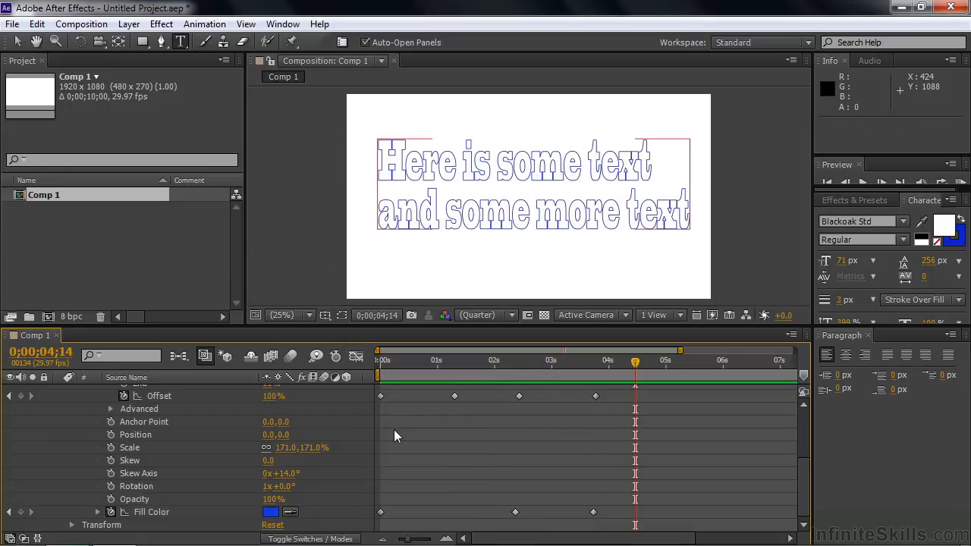